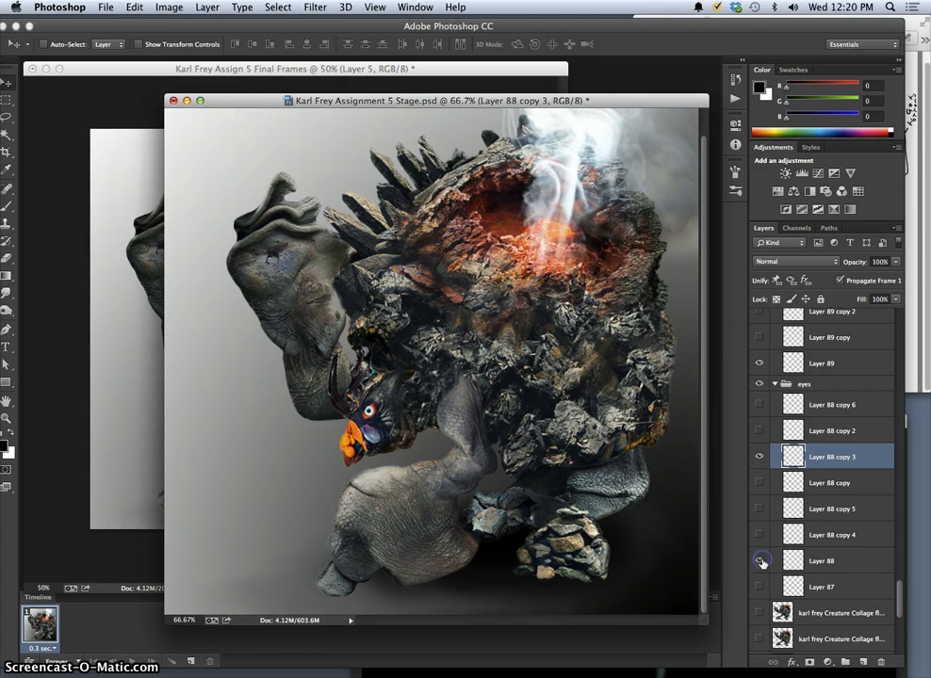
Shift the beak on Layer 89 slightly into place and clean up its edges with the Eraser.
{"action": "left_click", "coordinate": [760, 364]}
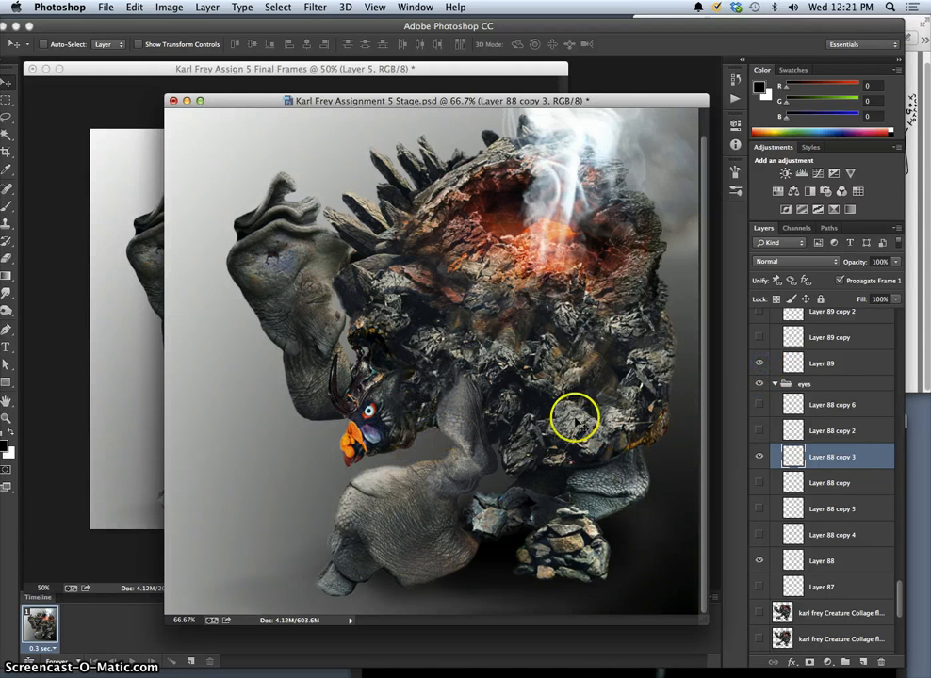
{"action": "left_click", "coordinate": [818, 370]}
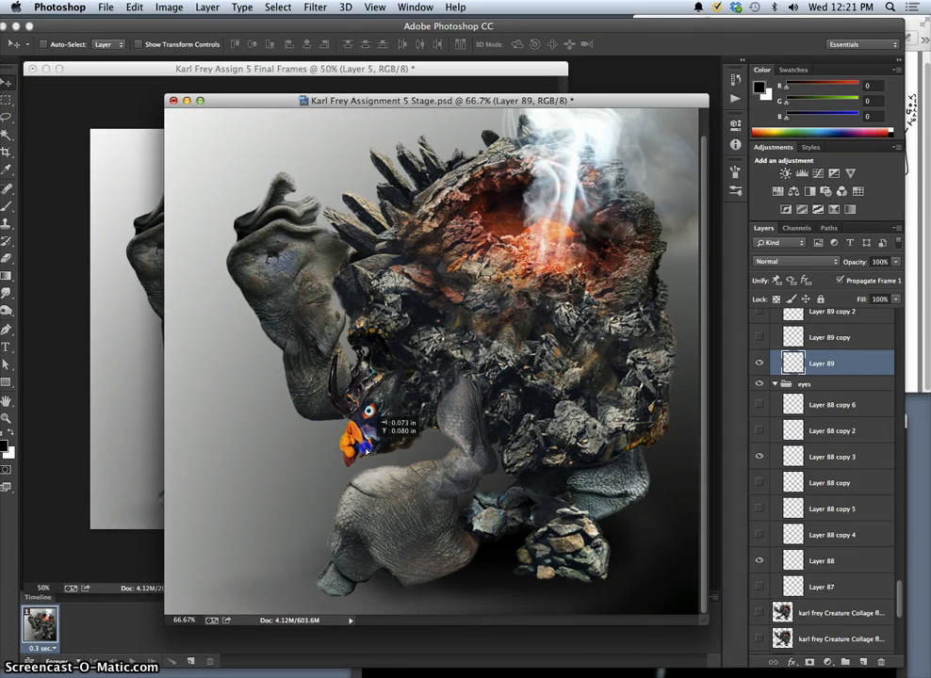
{"action": "left_click_drag", "start_coordinate": [366, 447], "coordinate": [366, 449]}
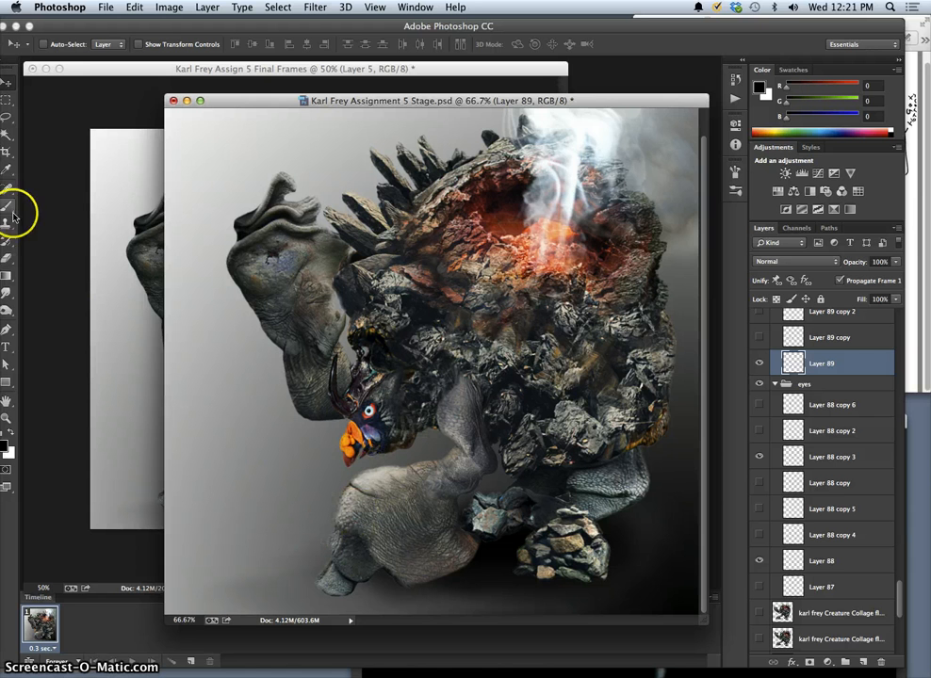
{"action": "left_click", "coordinate": [8, 260]}
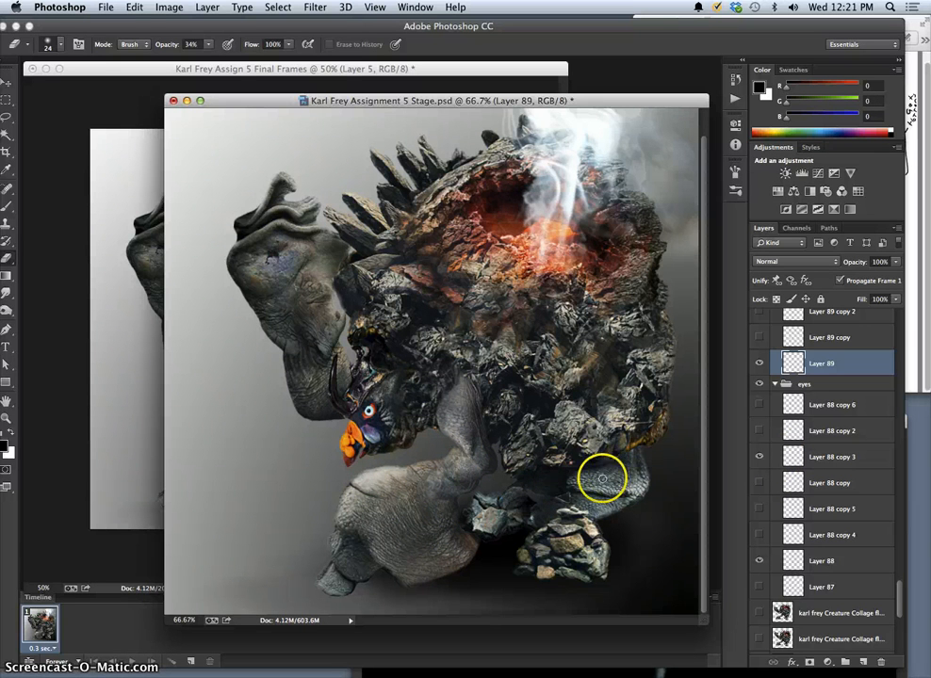
Flatten the stage image, copy the whole canvas, and paste it as a new layer in the Final Frames document.
{"action": "left_click", "coordinate": [205, 8]}
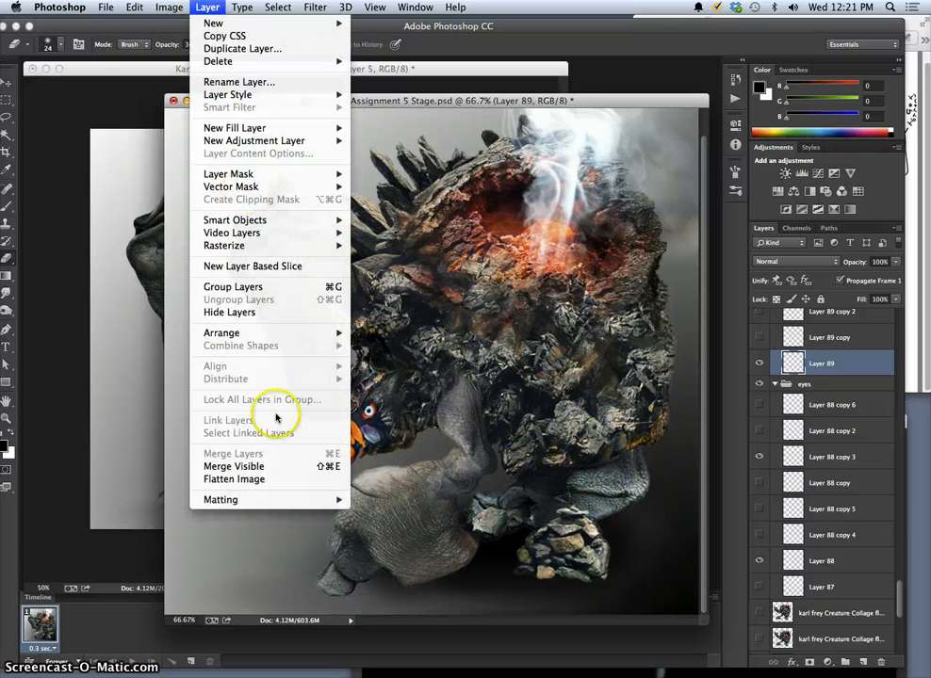
{"action": "left_click", "coordinate": [269, 475]}
{"action": "left_click", "coordinate": [558, 243]}
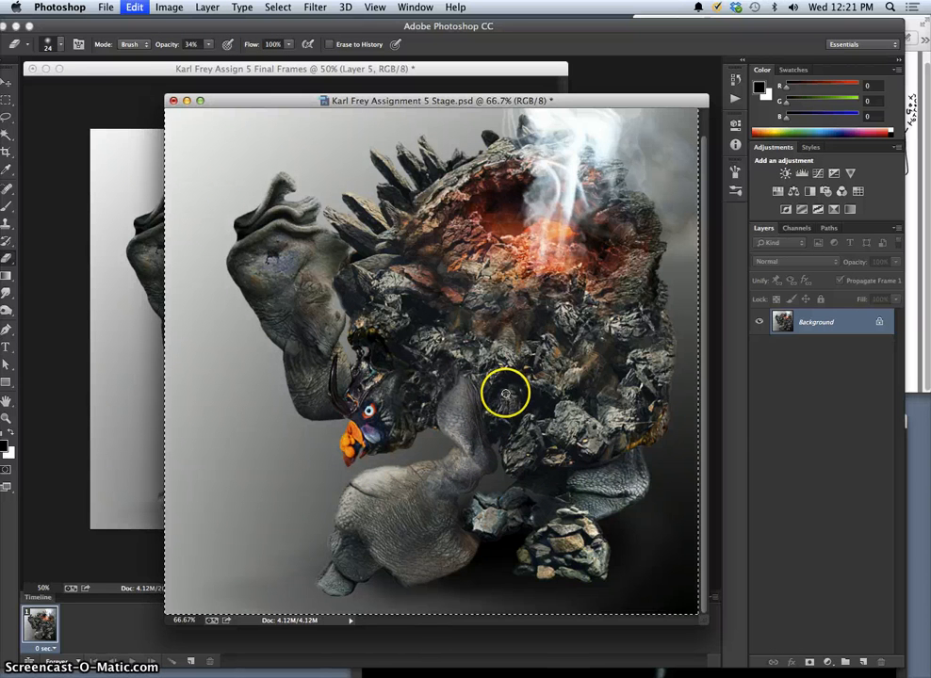
{"action": "left_click", "coordinate": [141, 397]}
{"action": "key", "text": "super+v"}
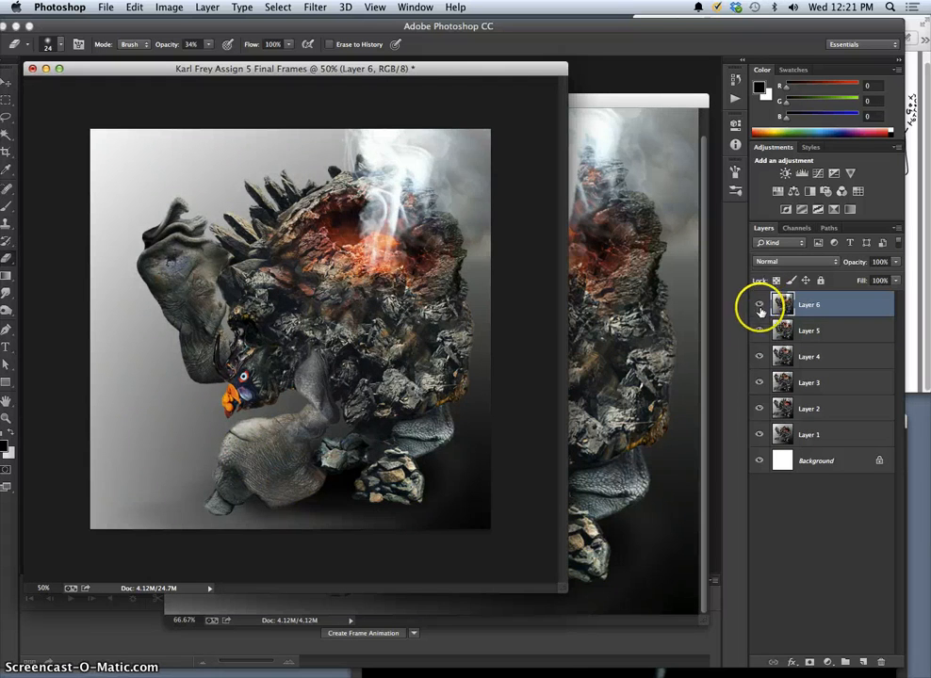
Hide the frame layers and show them again one by one from Layer 1 to Layer 6 to preview the animation.
{"action": "left_click_drag", "start_coordinate": [759, 305], "coordinate": [743, 477]}
{"action": "left_click", "coordinate": [758, 435]}
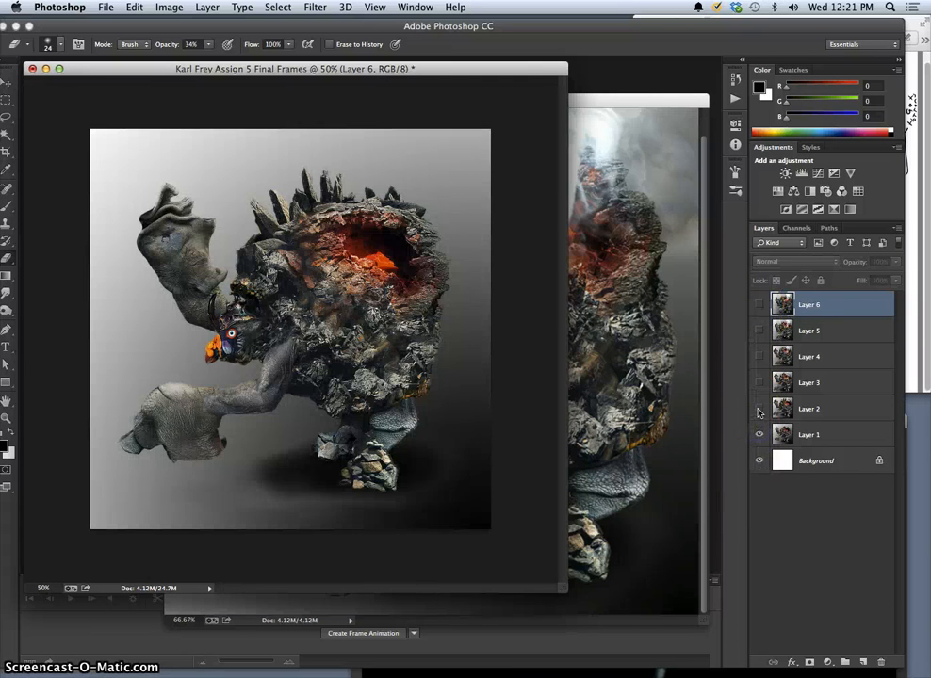
{"action": "left_click_drag", "start_coordinate": [758, 412], "coordinate": [760, 317]}
{"action": "left_click", "coordinate": [759, 306]}
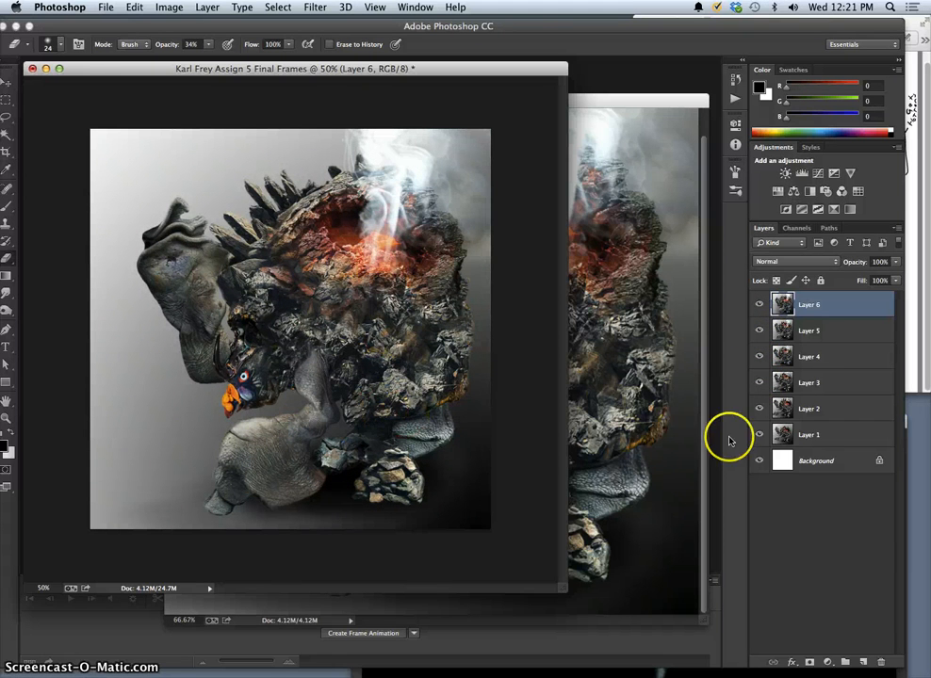
Toggle the visibility of Layer 6 repeatedly to compare the new frame with the one beneath it.
{"action": "left_click", "coordinate": [760, 307]}
{"action": "left_click", "coordinate": [760, 307]}
{"action": "left_click", "coordinate": [759, 306]}
{"action": "left_click", "coordinate": [759, 307]}
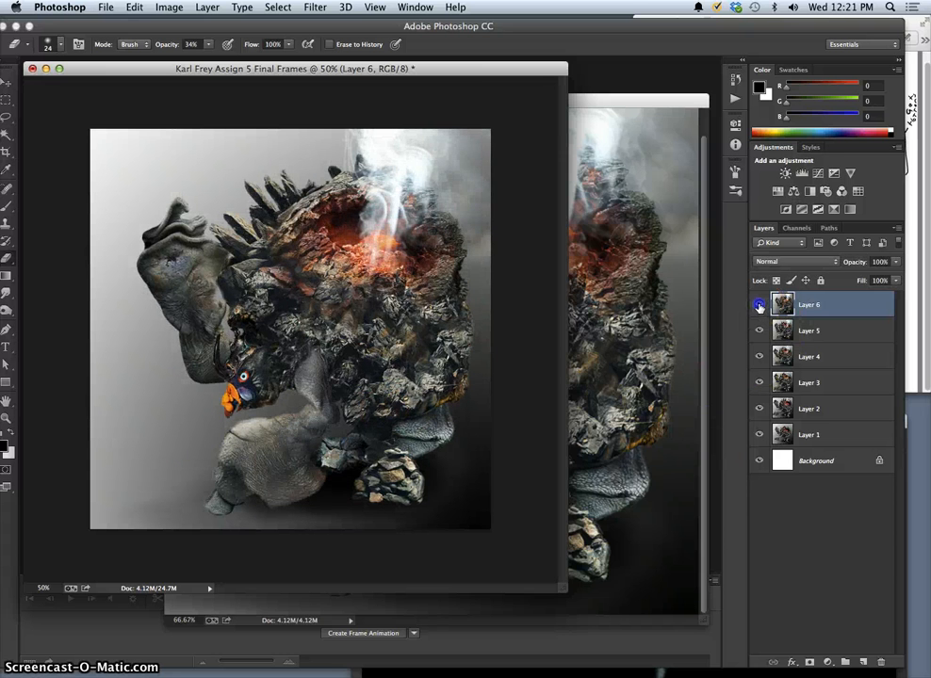
{"action": "left_click", "coordinate": [759, 306]}
{"action": "left_click", "coordinate": [759, 306]}
{"action": "left_click", "coordinate": [759, 307]}
{"action": "left_click", "coordinate": [759, 306]}
{"action": "left_click", "coordinate": [759, 307]}
{"action": "left_click", "coordinate": [759, 332]}
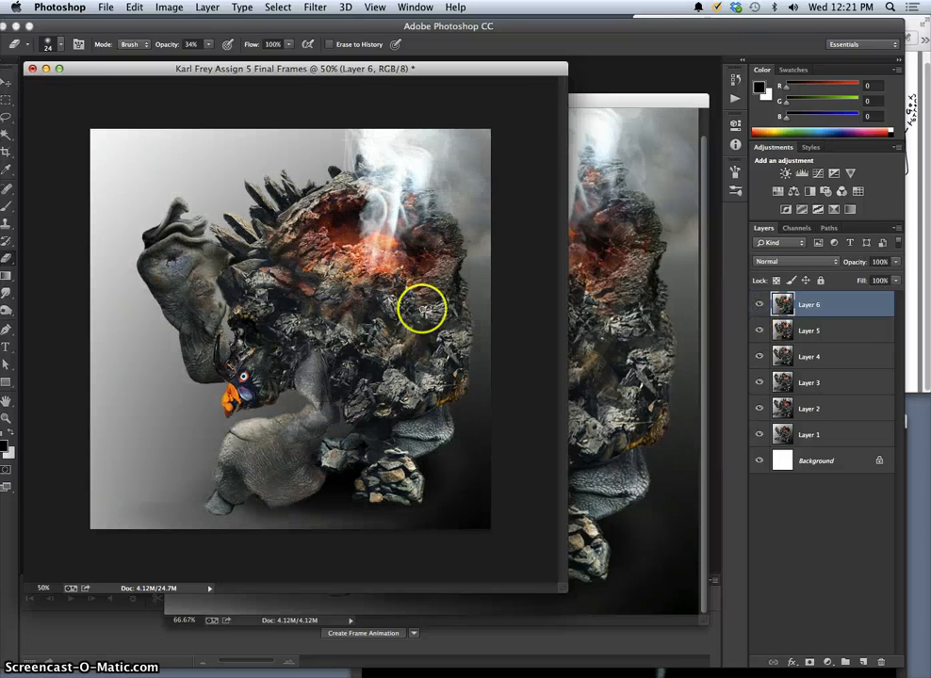
Return to the Assignment 5 Stage document and revert its history to the last Eraser state before Flatten Image.
{"action": "left_click", "coordinate": [629, 414]}
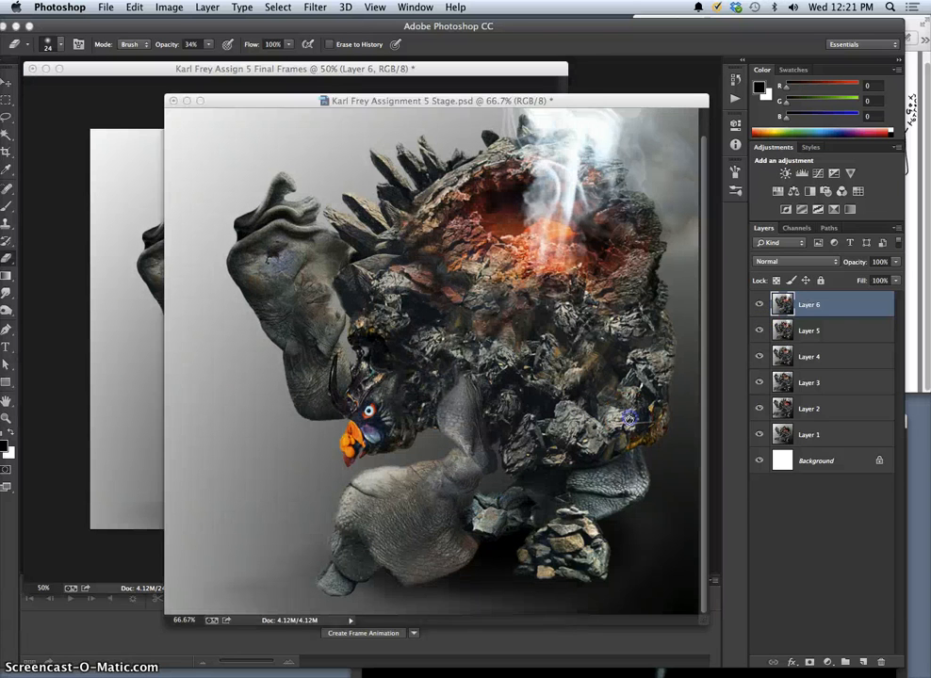
{"action": "left_click", "coordinate": [735, 80]}
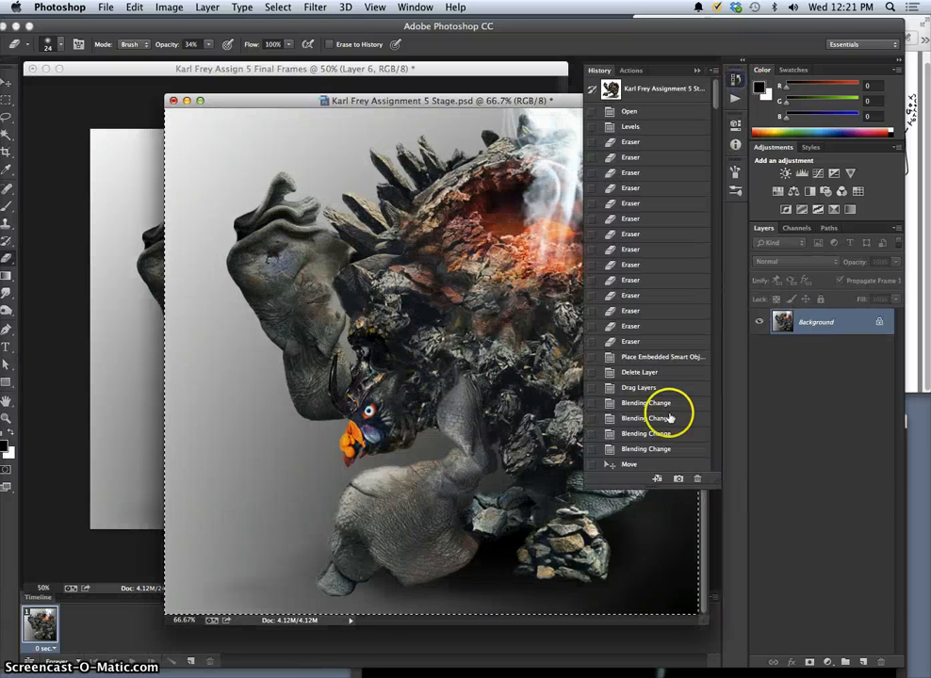
{"action": "left_click_drag", "start_coordinate": [716, 104], "coordinate": [712, 461]}
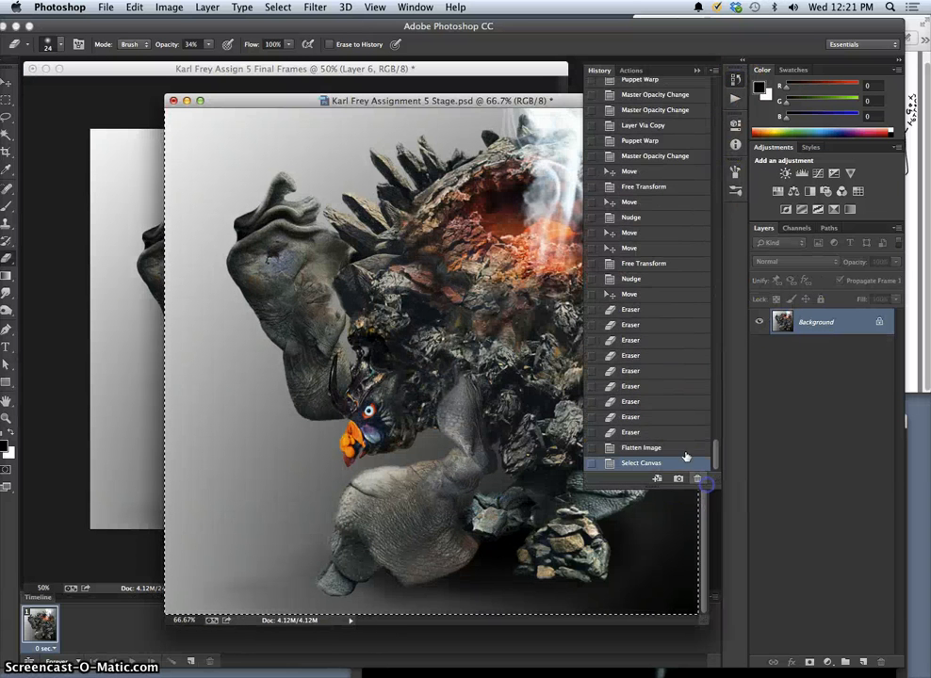
{"action": "left_click", "coordinate": [655, 432]}
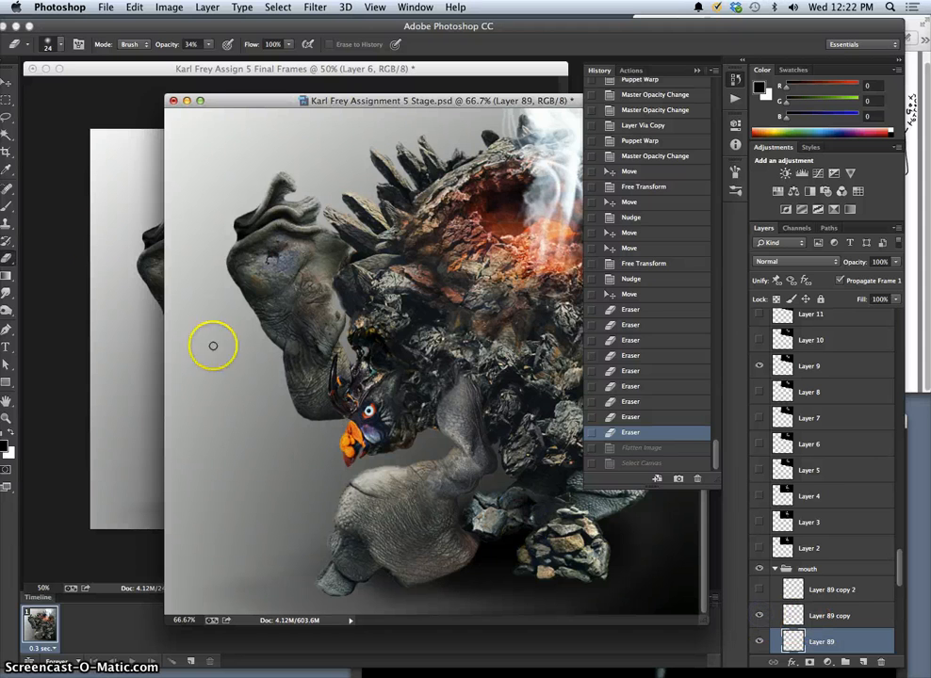
{"action": "left_click", "coordinate": [6, 82]}
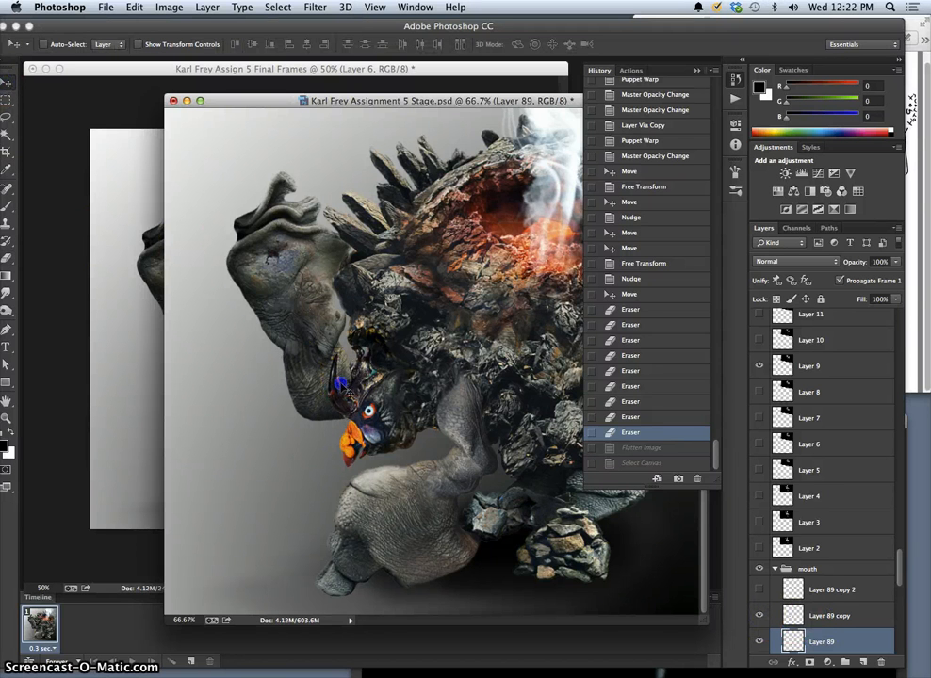
{"action": "left_click_drag", "start_coordinate": [349, 395], "coordinate": [350, 401]}
{"action": "key", "text": "super+z"}
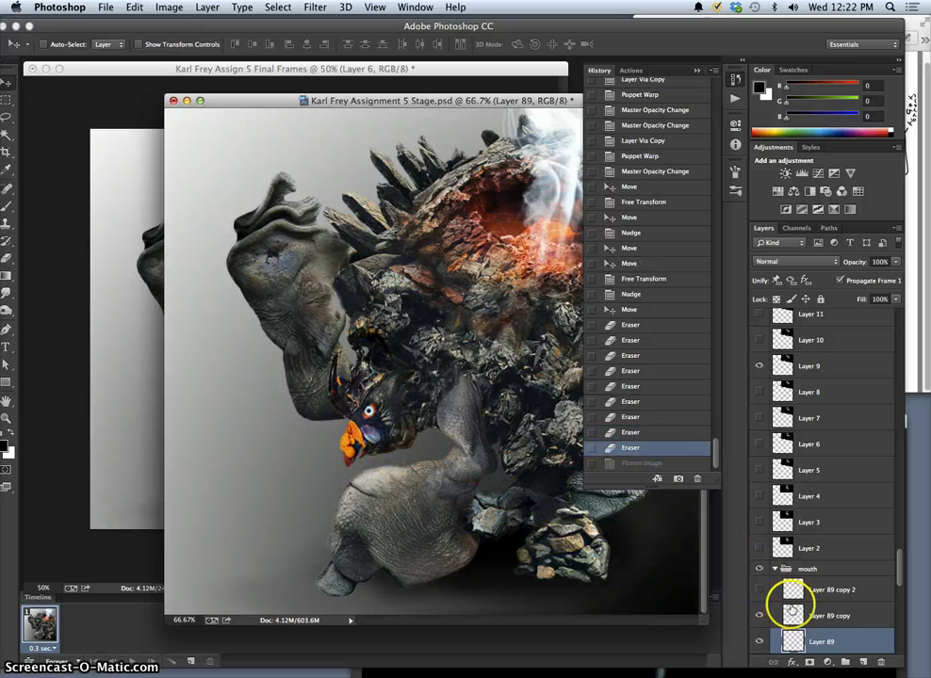
Duplicate Layer 89 with the other mouth layers hidden, and move the duplicated beak slightly.
{"action": "left_click", "coordinate": [758, 616]}
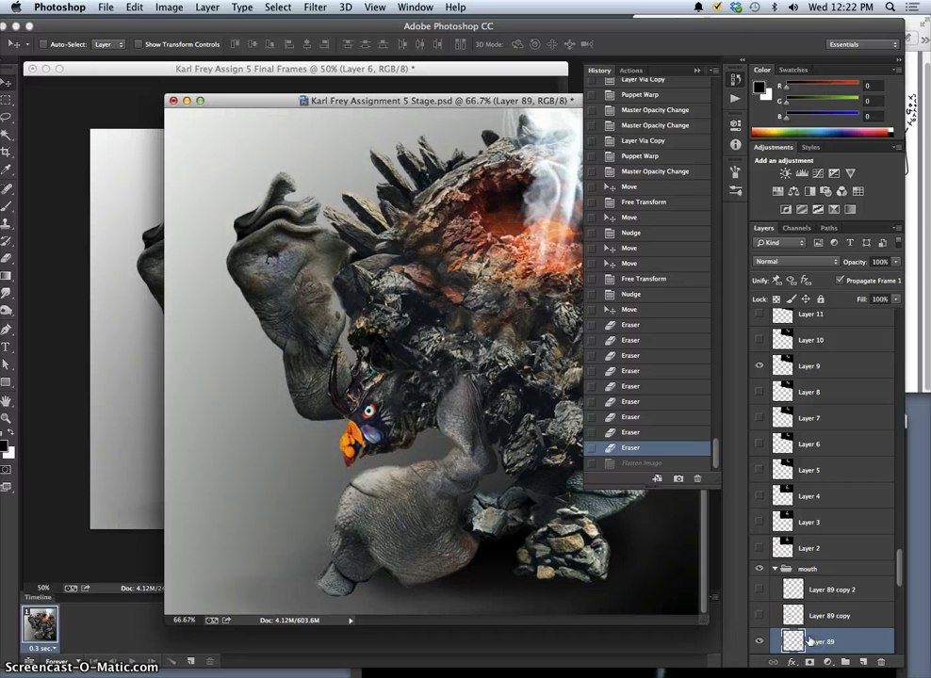
{"action": "key", "text": "super+j"}
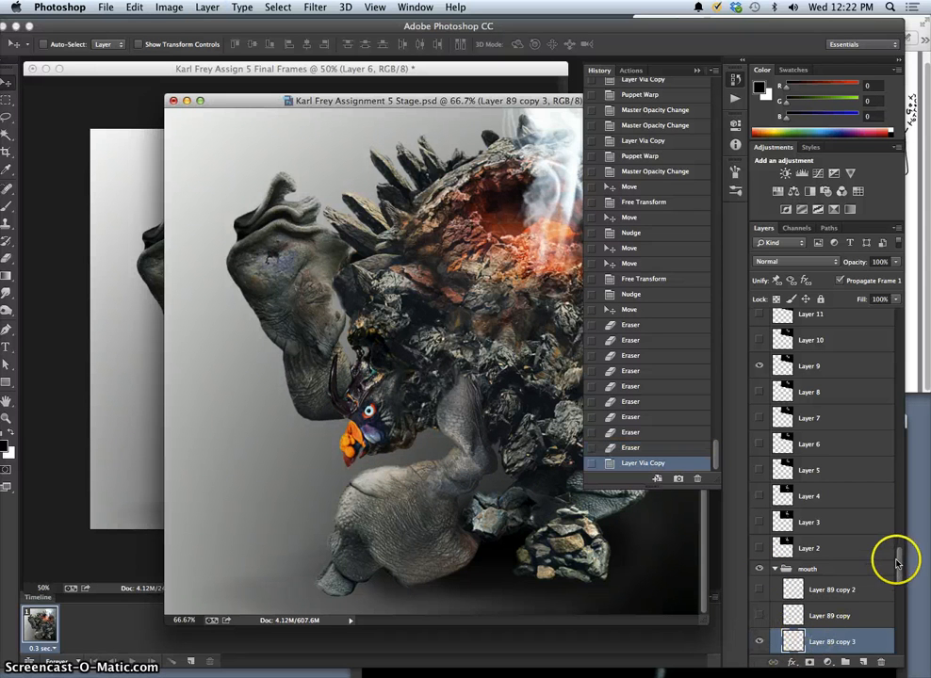
{"action": "scroll", "coordinate": [900, 558], "scroll_direction": "down", "scroll_amount": 3}
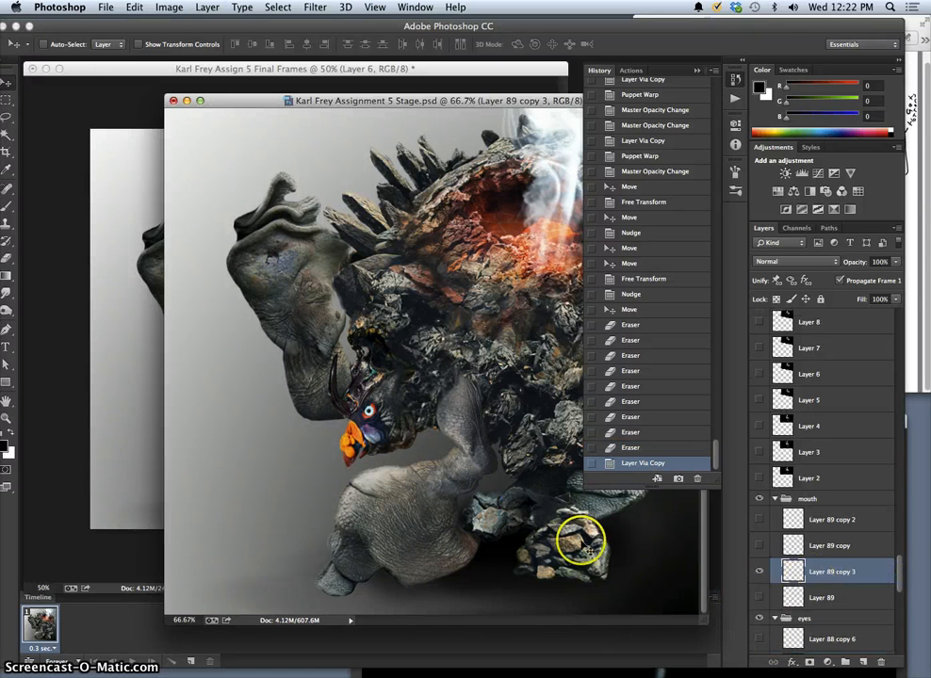
{"action": "left_click", "coordinate": [366, 456]}
{"action": "left_click_drag", "start_coordinate": [365, 456], "coordinate": [366, 453]}
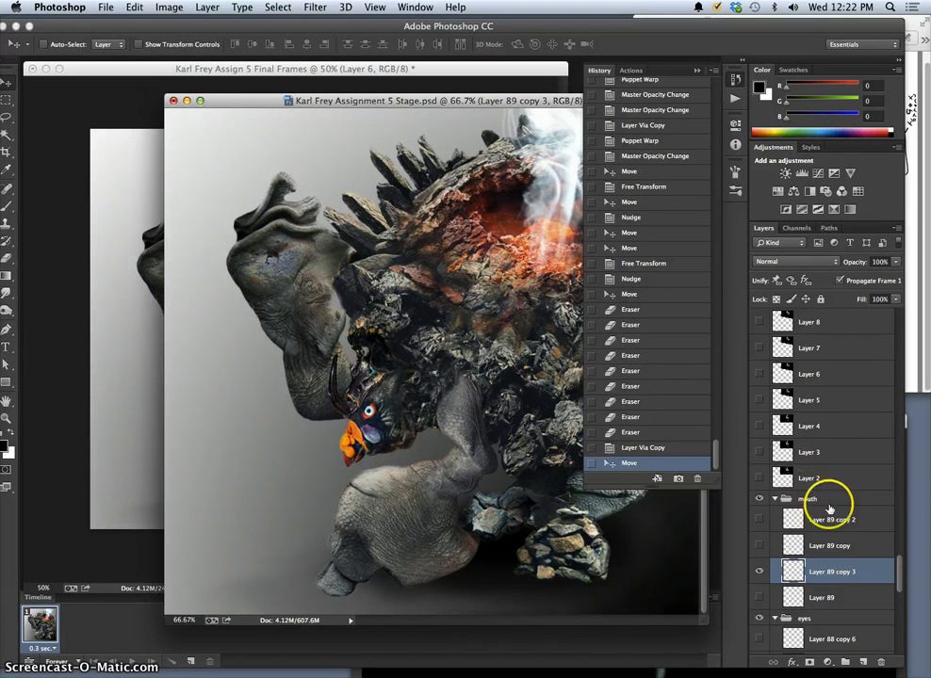
Duplicate the visible Creature Collage layer that holds the current creature pose.
{"action": "left_click_drag", "start_coordinate": [899, 569], "coordinate": [893, 608]}
{"action": "left_click", "coordinate": [841, 560]}
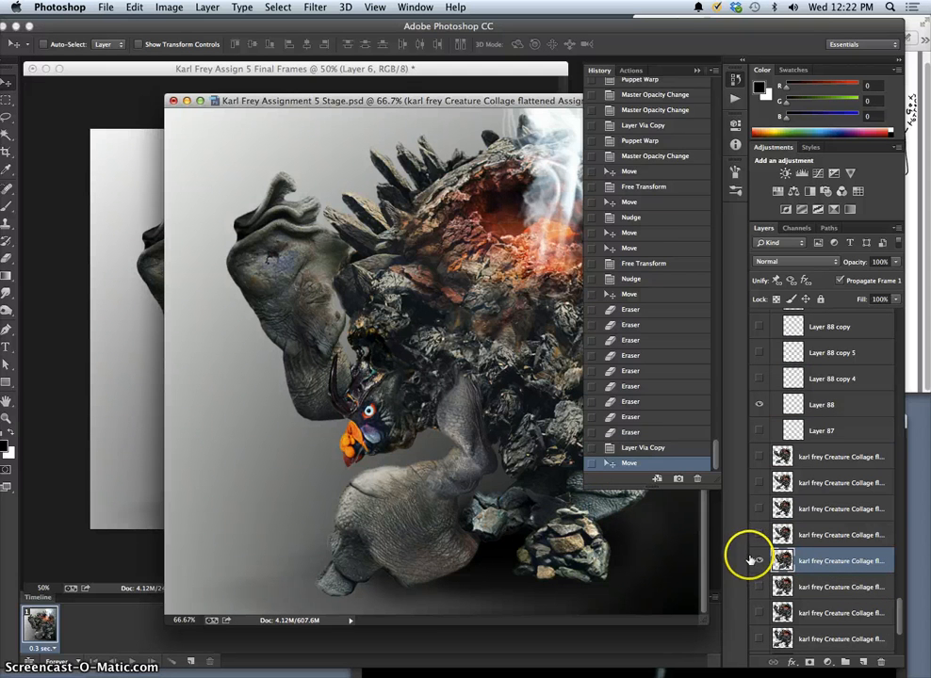
{"action": "key", "text": "ctrl+j"}
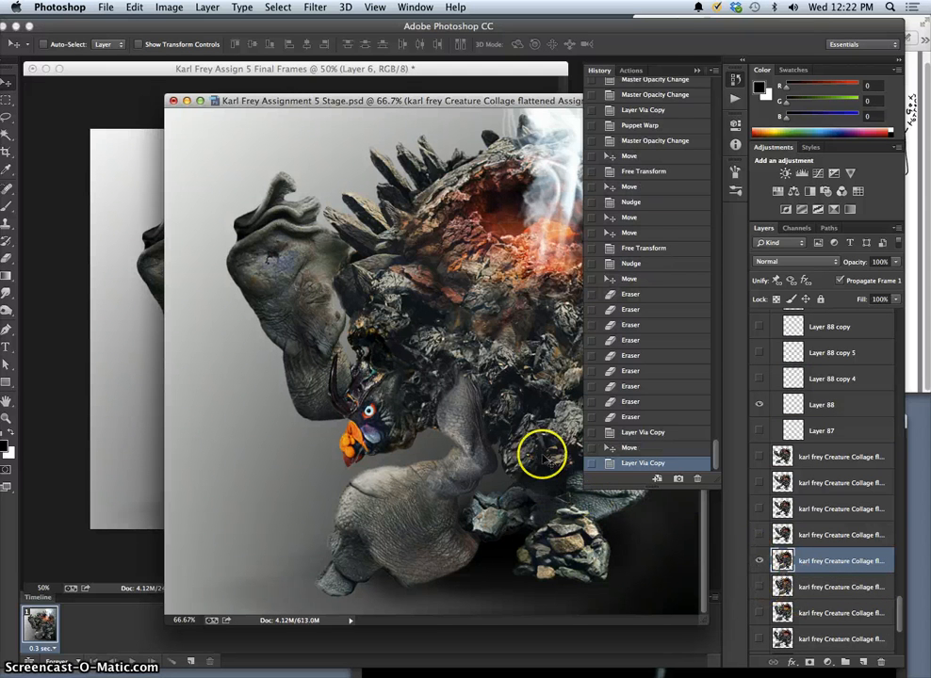
{"action": "left_click", "coordinate": [697, 70]}
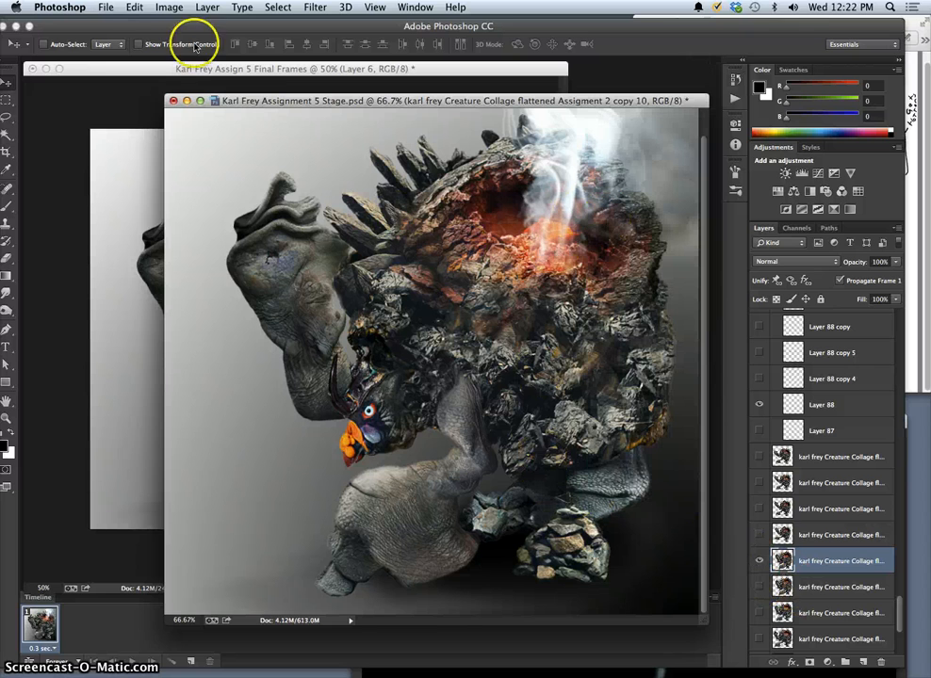
Start a Puppet Warp on the duplicated creature and place pins along the raised arm, head, front leg and rear leg.
{"action": "left_click", "coordinate": [136, 7]}
{"action": "left_click", "coordinate": [174, 253]}
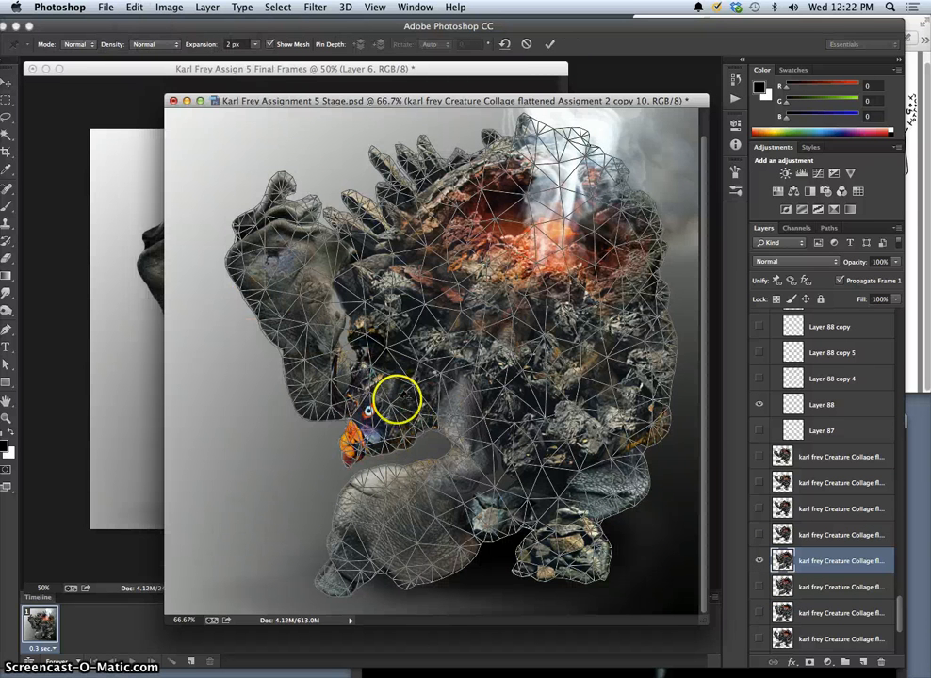
{"action": "left_click", "coordinate": [314, 405]}
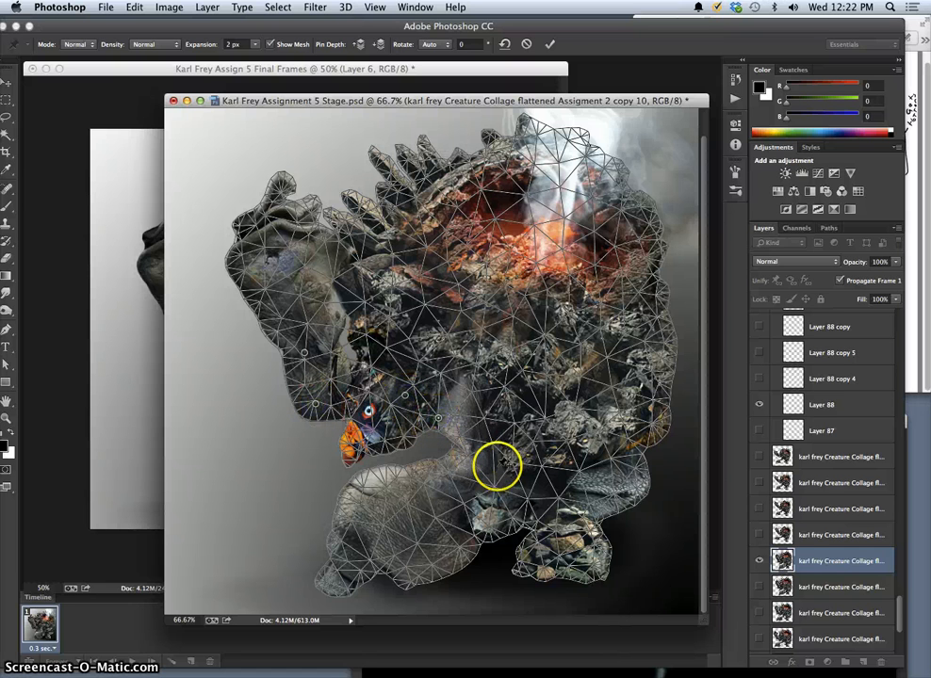
{"action": "left_click", "coordinate": [422, 487]}
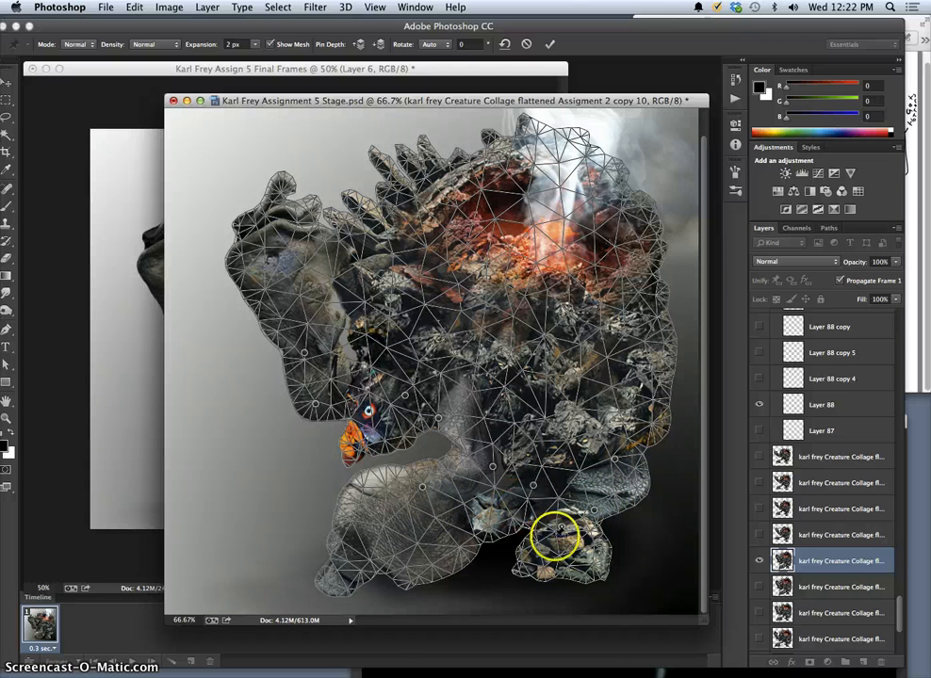
Add pins to the rear foot and nudge the rear leg and foot pins to change their pose slightly.
{"action": "left_click_drag", "start_coordinate": [574, 551], "coordinate": [570, 546]}
{"action": "left_click_drag", "start_coordinate": [617, 459], "coordinate": [617, 458]}
{"action": "left_click_drag", "start_coordinate": [600, 511], "coordinate": [575, 538]}
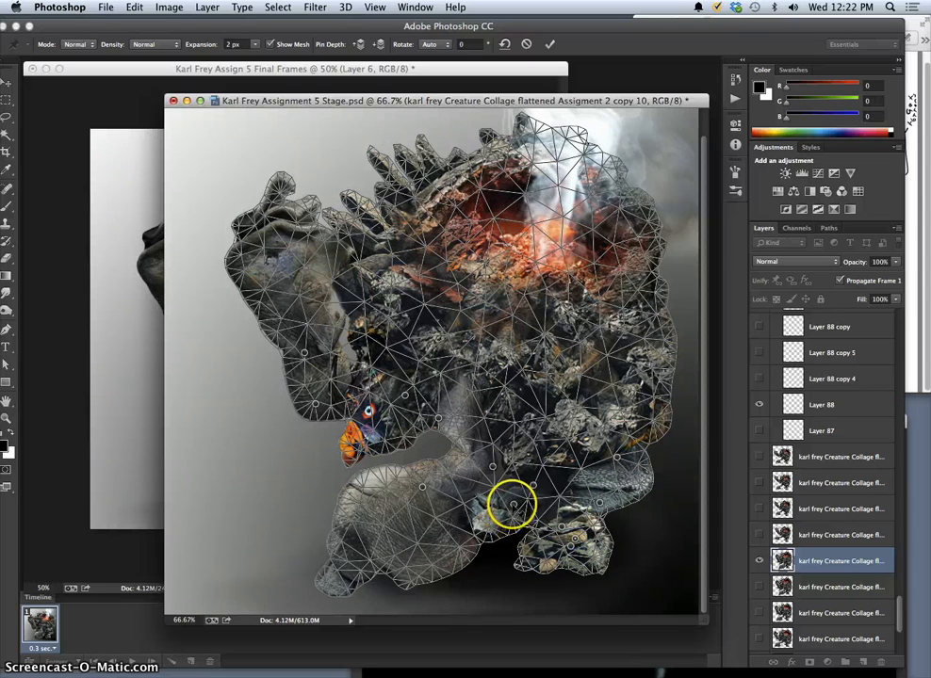
{"action": "left_click_drag", "start_coordinate": [514, 504], "coordinate": [520, 506]}
Shift the front leg's pins slightly toward the body, add chest pins, and nudge the neck and head pins.
{"action": "left_click", "coordinate": [423, 488]}
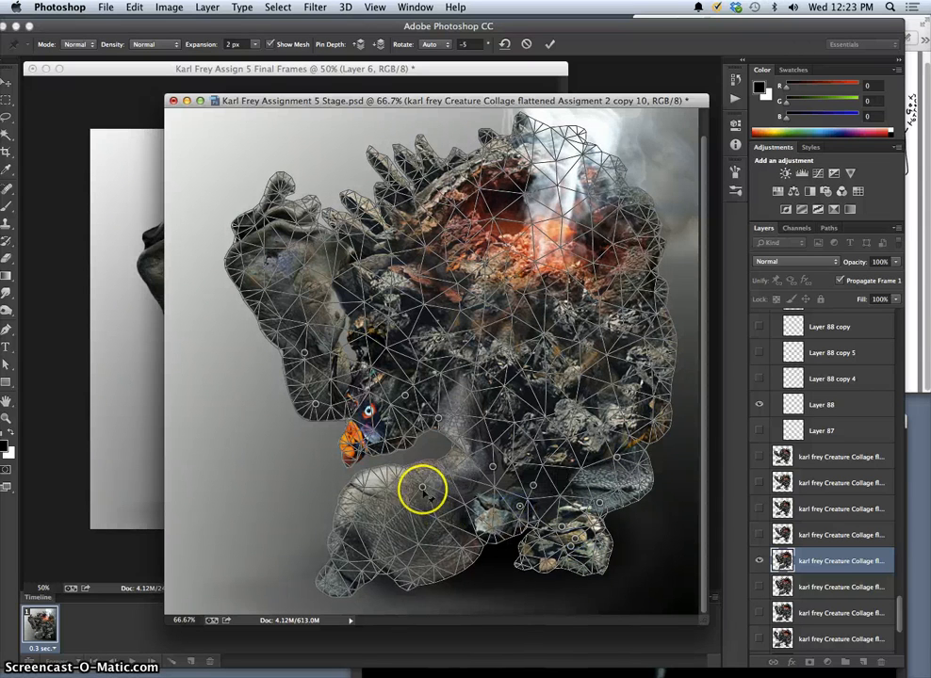
{"action": "left_click_drag", "start_coordinate": [427, 486], "coordinate": [434, 487]}
{"action": "left_click", "coordinate": [491, 465]}
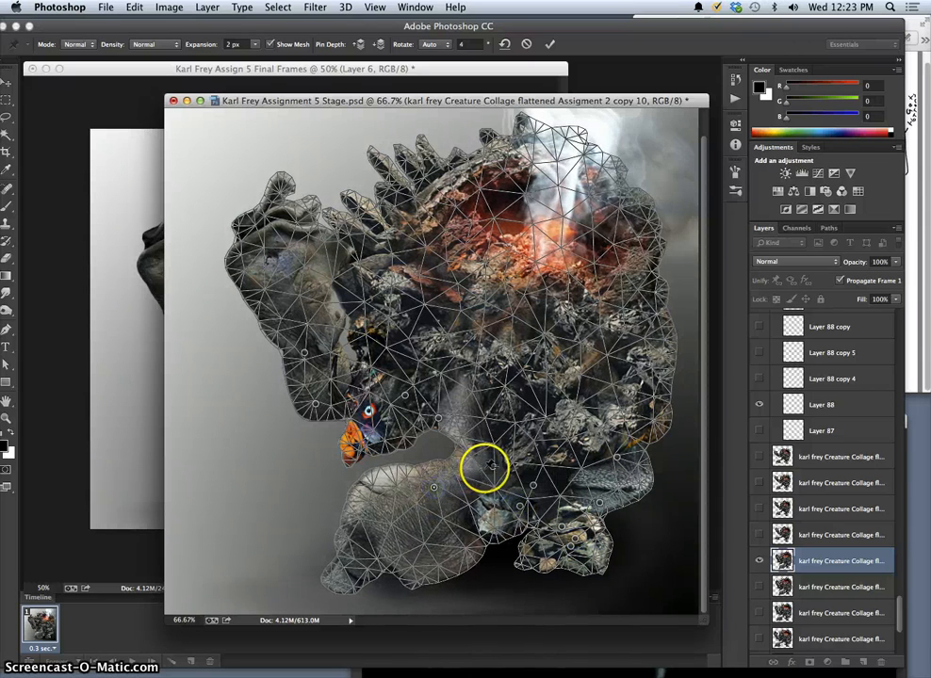
{"action": "left_click_drag", "start_coordinate": [491, 464], "coordinate": [512, 434]}
{"action": "left_click", "coordinate": [517, 442]}
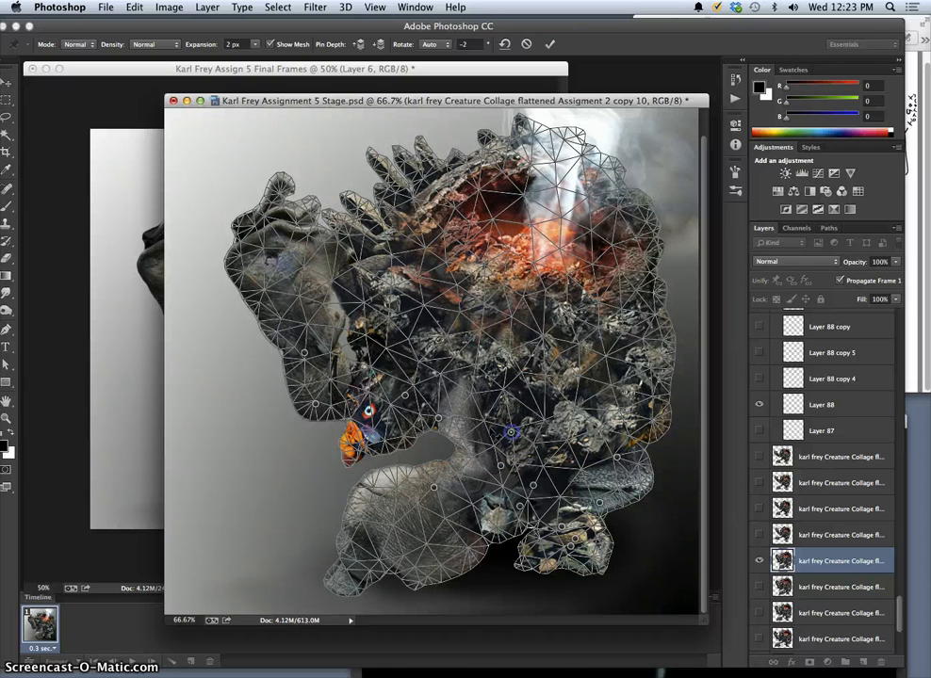
{"action": "left_click_drag", "start_coordinate": [438, 416], "coordinate": [502, 406]}
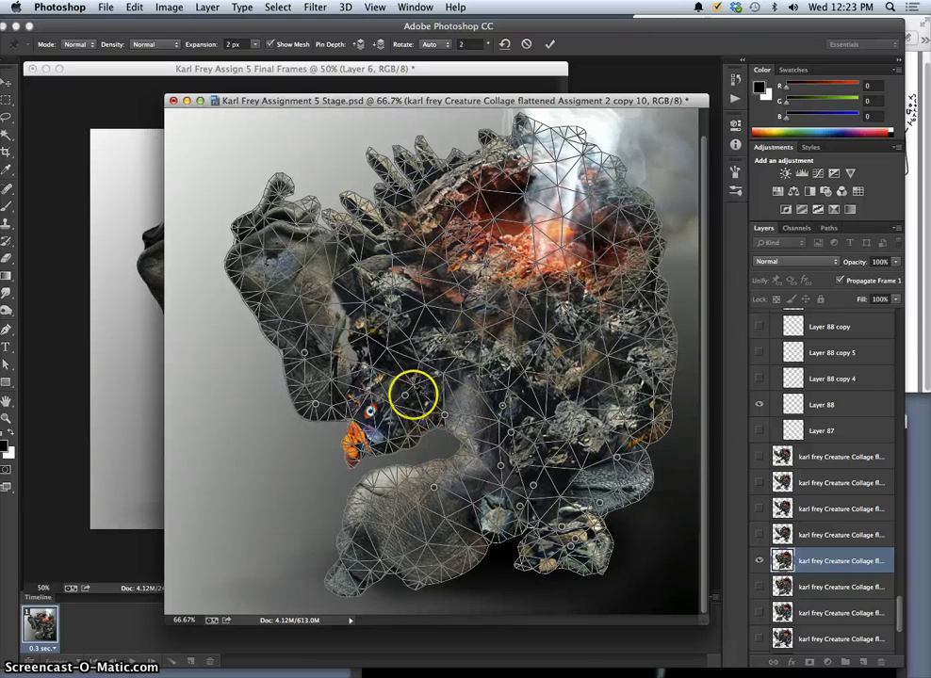
{"action": "left_click_drag", "start_coordinate": [405, 395], "coordinate": [410, 402]}
Shift the raised arm's shoulder and elbow pins down and in toward the creature's head.
{"action": "left_click_drag", "start_coordinate": [317, 404], "coordinate": [328, 413]}
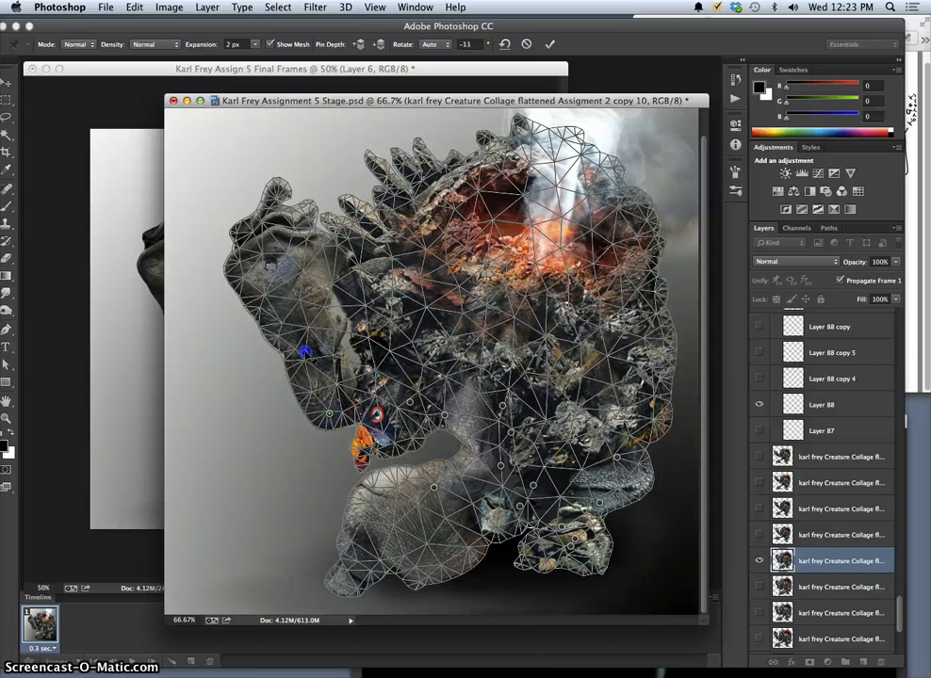
{"action": "left_click_drag", "start_coordinate": [306, 353], "coordinate": [334, 433]}
{"action": "left_click", "coordinate": [329, 413]}
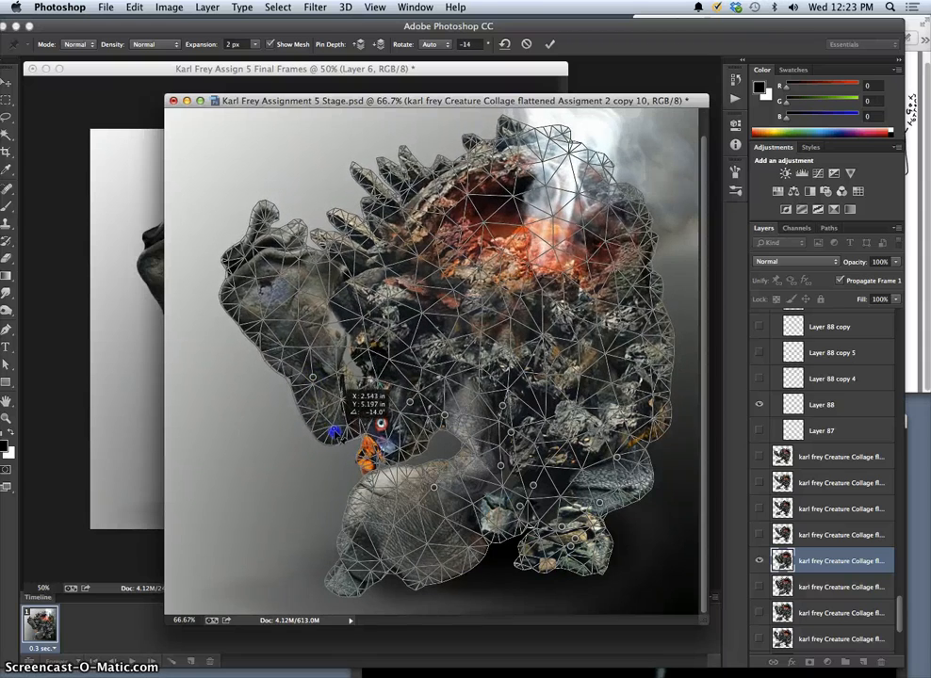
{"action": "left_click", "coordinate": [314, 393]}
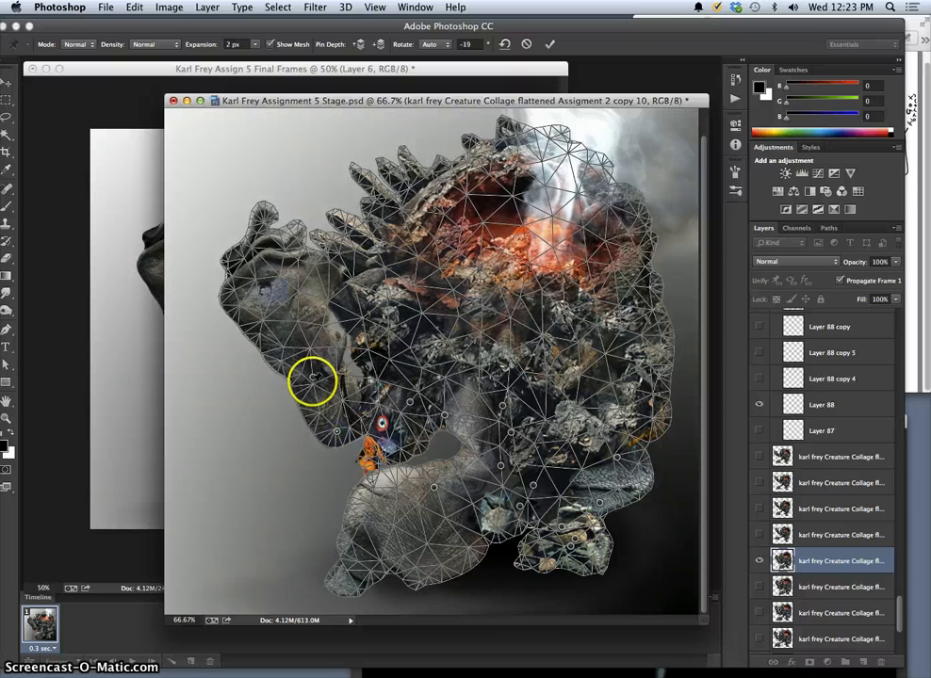
{"action": "left_click_drag", "start_coordinate": [312, 379], "coordinate": [323, 386]}
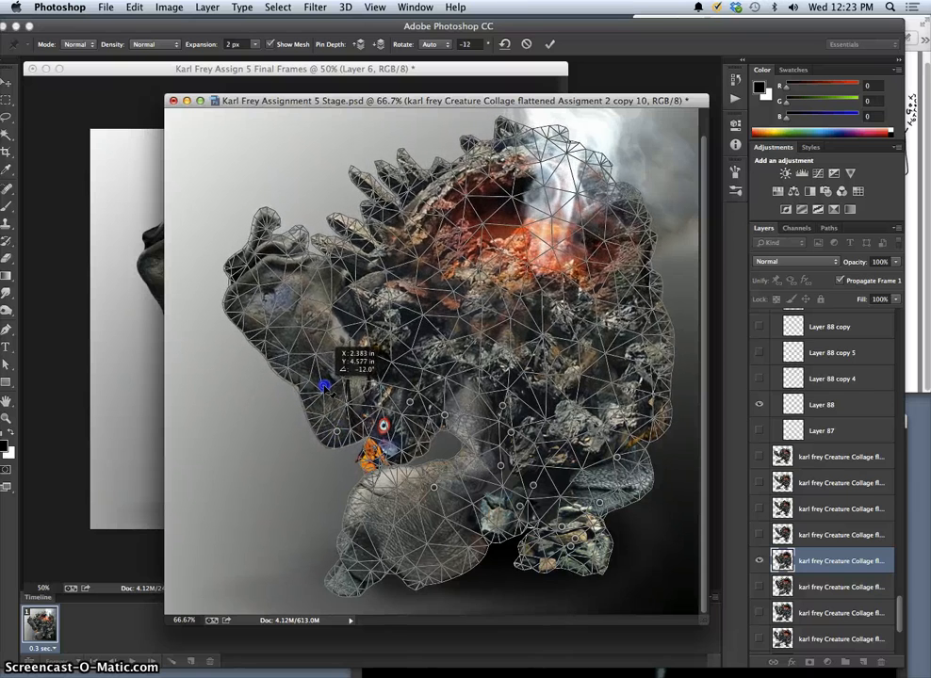
Pull the raised hand slightly inward, lift the arm's lower pins a little, and apply the Puppet Warp.
{"action": "left_click_drag", "start_coordinate": [250, 252], "coordinate": [266, 263]}
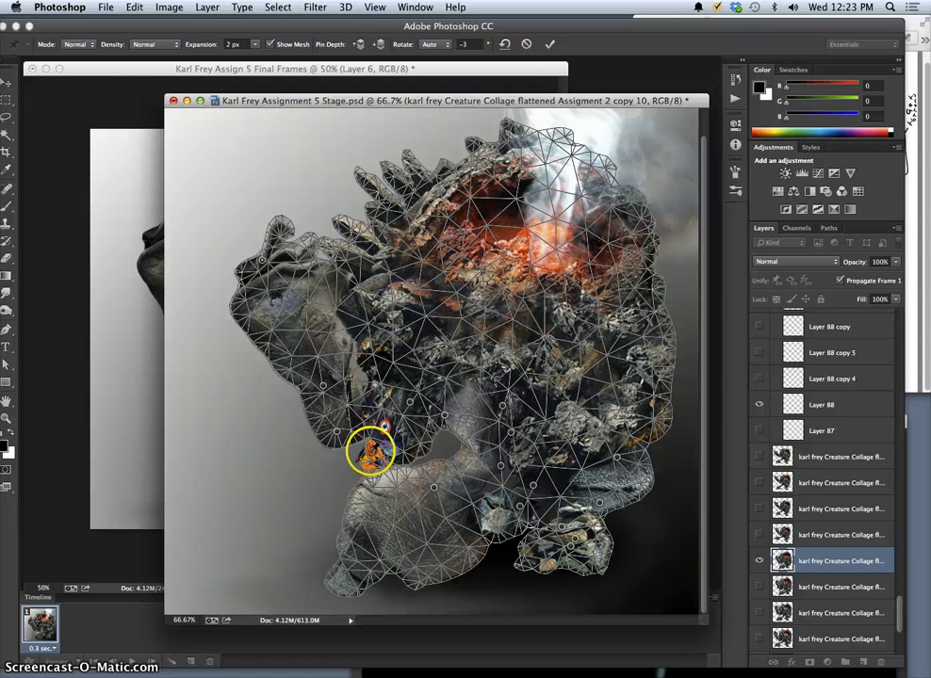
{"action": "left_click_drag", "start_coordinate": [337, 429], "coordinate": [316, 379]}
{"action": "left_click", "coordinate": [379, 443]}
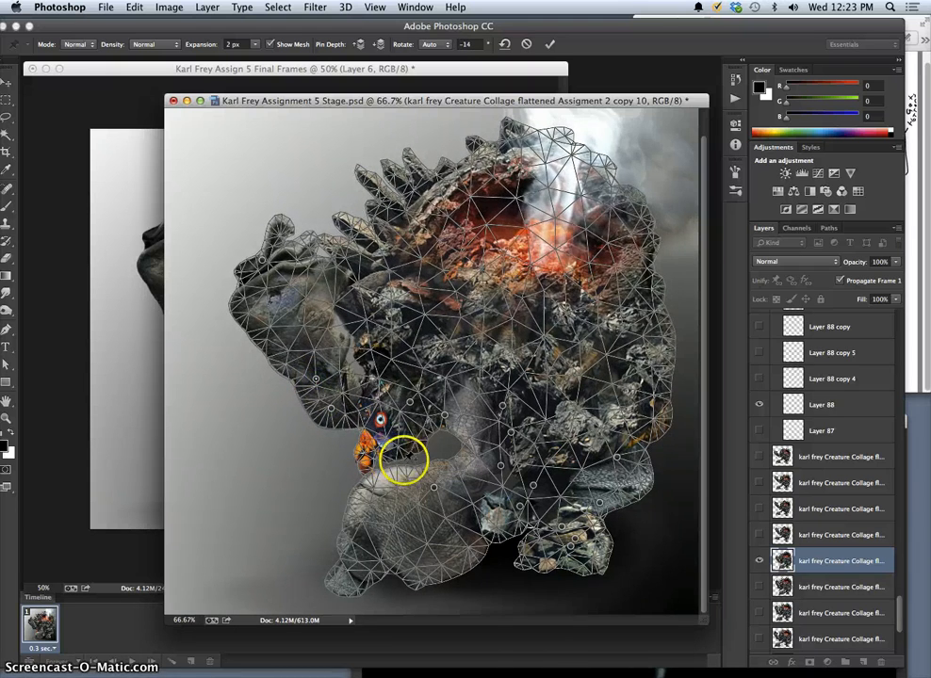
{"action": "key", "text": "Return"}
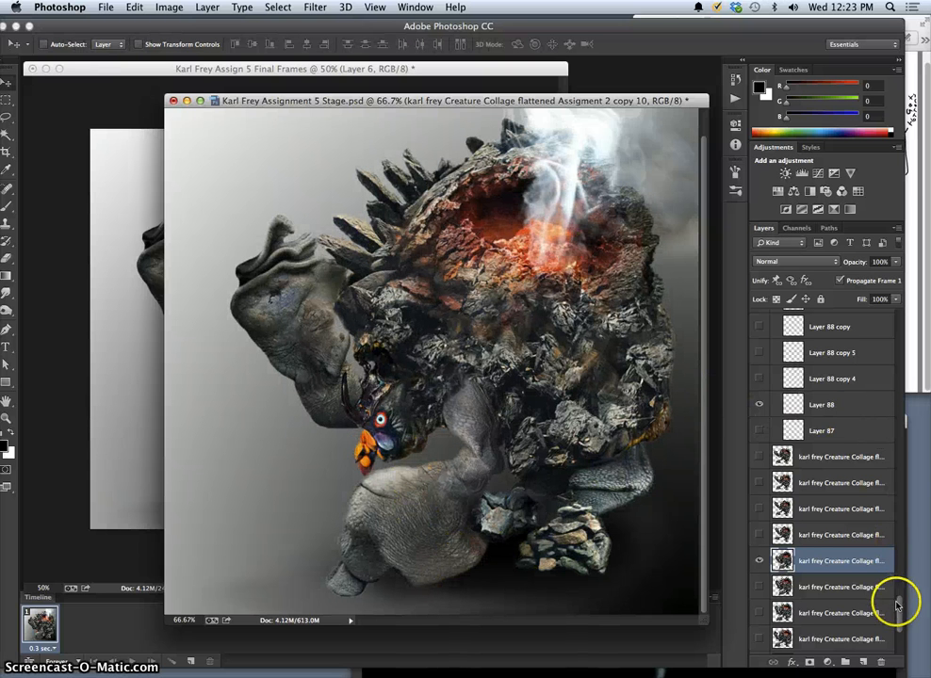
Change the visible smoke layers by showing Layer 24, Layer 20 and Layer 70 and hiding Layer 16.
{"action": "left_click_drag", "start_coordinate": [898, 604], "coordinate": [901, 532]}
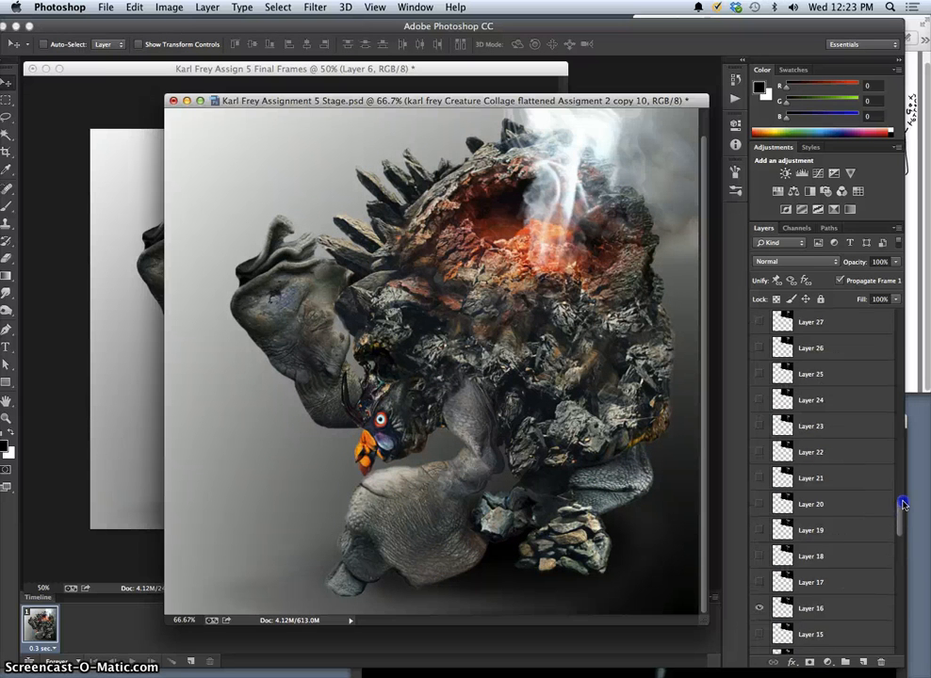
{"action": "left_click", "coordinate": [760, 426]}
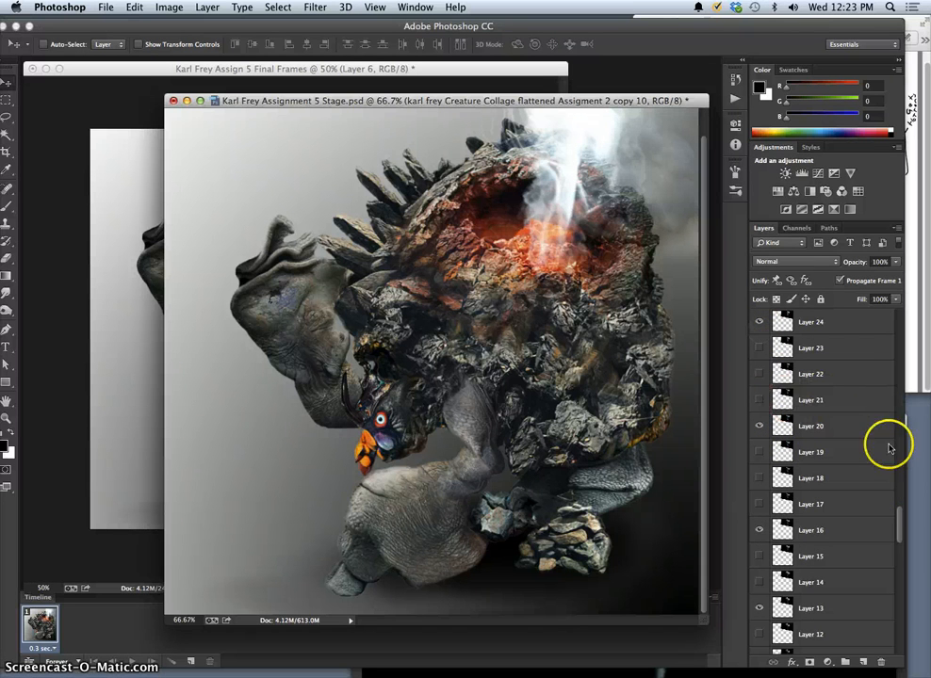
{"action": "left_click", "coordinate": [759, 556]}
{"action": "left_click", "coordinate": [759, 478]}
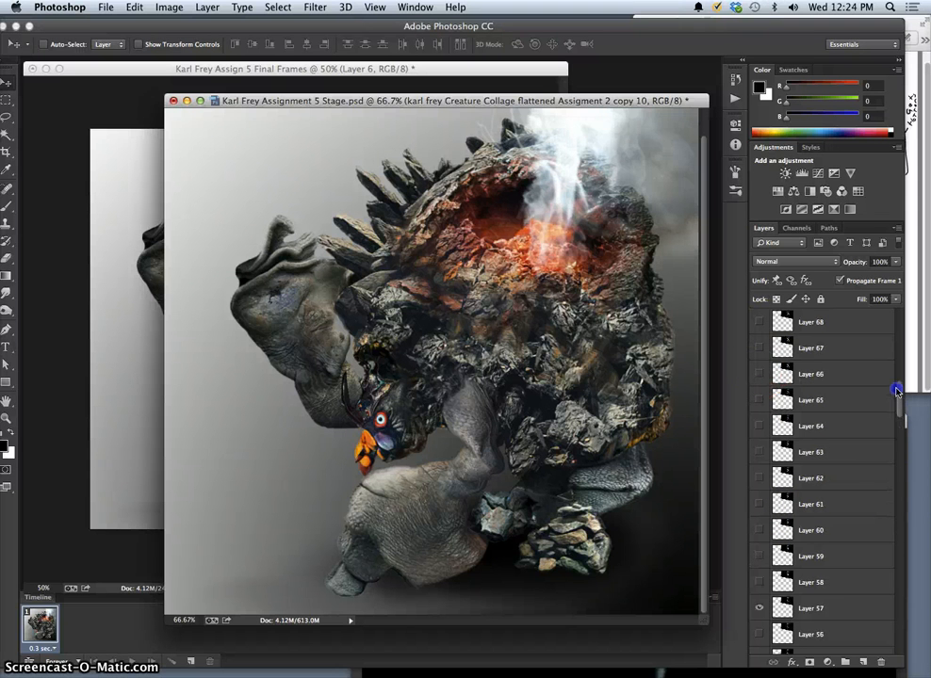
{"action": "mouse_move", "coordinate": [895, 361]}
{"action": "left_mouse_down"}
{"action": "mouse_move", "coordinate": [895, 338]}
{"action": "mouse_move", "coordinate": [891, 374]}
{"action": "left_mouse_up"}
{"action": "left_click", "coordinate": [760, 478]}
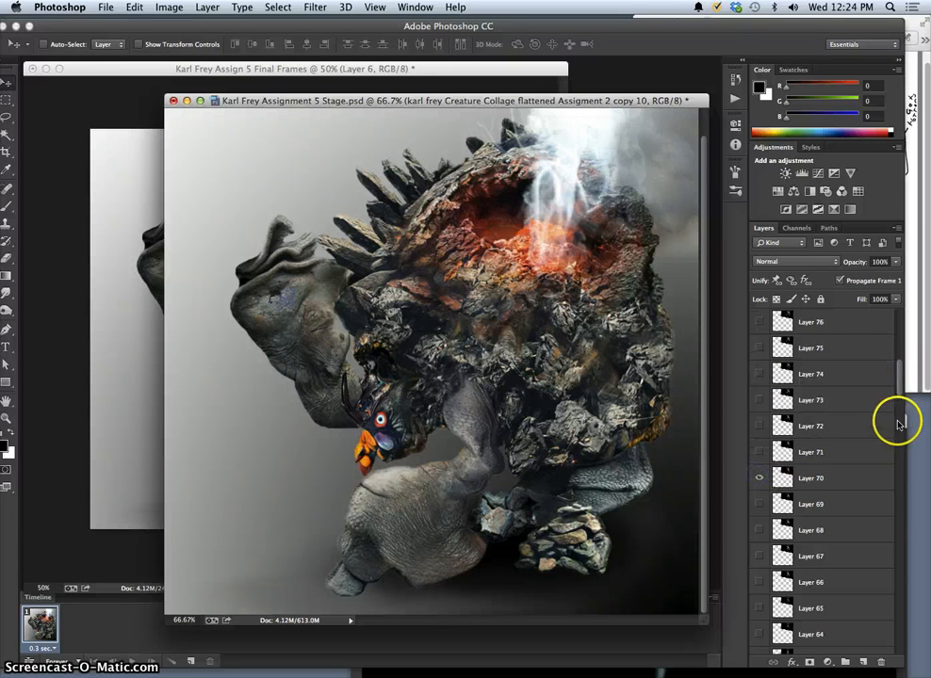
Hide the stock-footage smoke layer just above Layer 82, and show Layer 86 copy and Layer 86 copy 2.
{"action": "left_click_drag", "start_coordinate": [898, 382], "coordinate": [901, 341]}
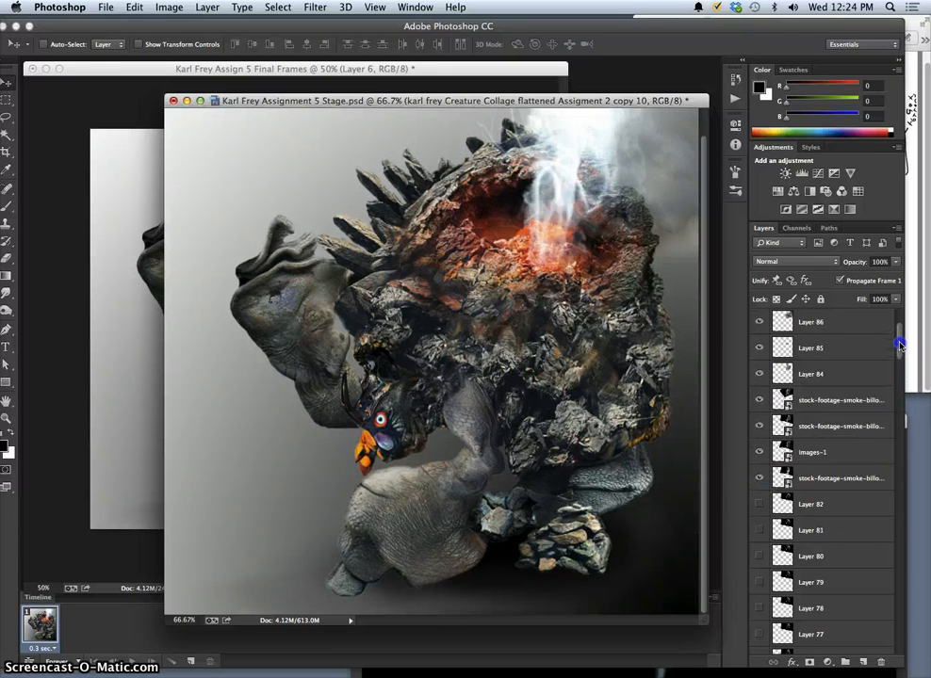
{"action": "left_click_drag", "start_coordinate": [761, 504], "coordinate": [760, 424]}
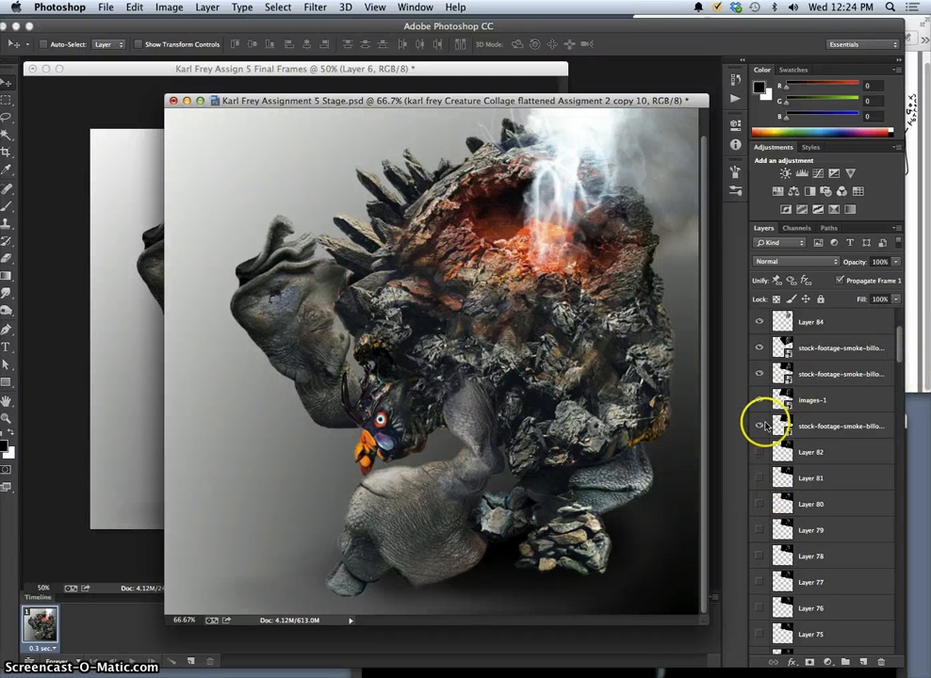
{"action": "left_click", "coordinate": [759, 425]}
{"action": "left_click_drag", "start_coordinate": [899, 350], "coordinate": [898, 335]}
{"action": "left_click", "coordinate": [760, 369]}
{"action": "left_click", "coordinate": [759, 374]}
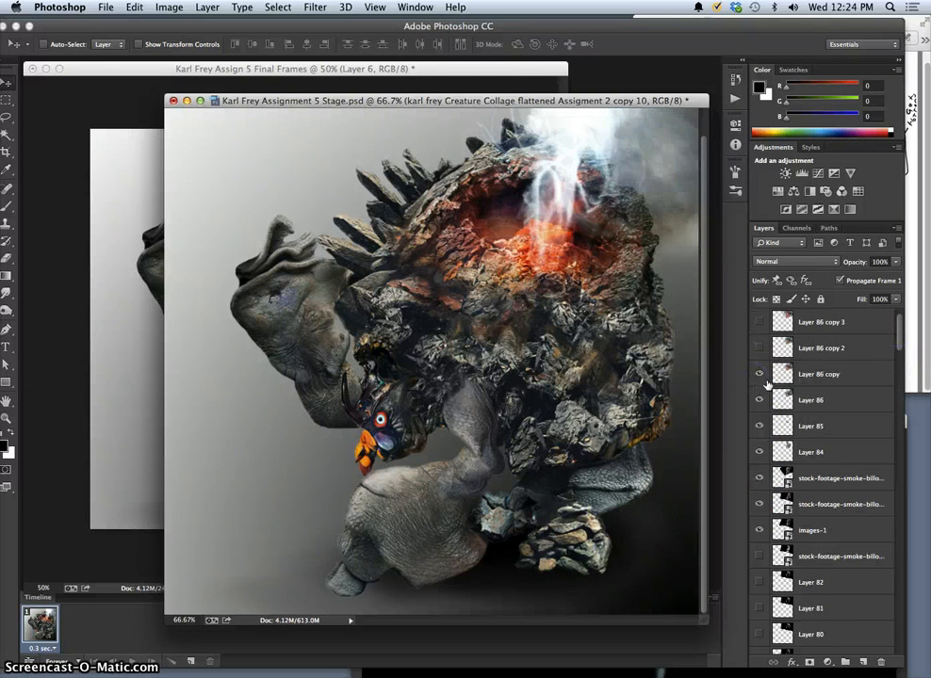
{"action": "left_click", "coordinate": [760, 349]}
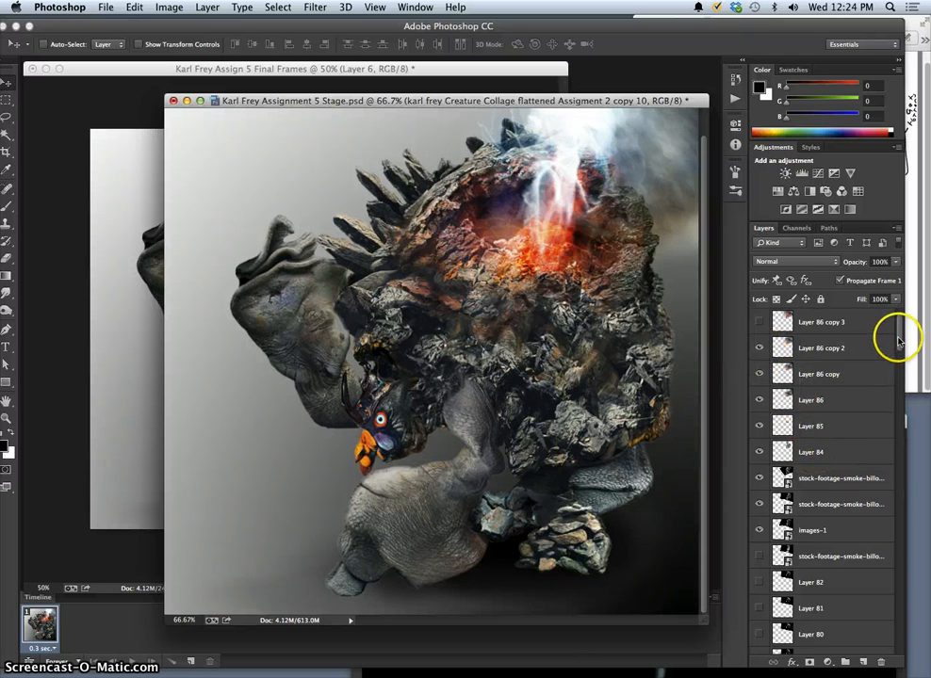
Duplicate the Soft Light Layer 85 to strengthen the lava glow.
{"action": "scroll", "coordinate": [900, 337], "scroll_direction": "up", "scroll_amount": 1}
{"action": "left_click", "coordinate": [817, 448]}
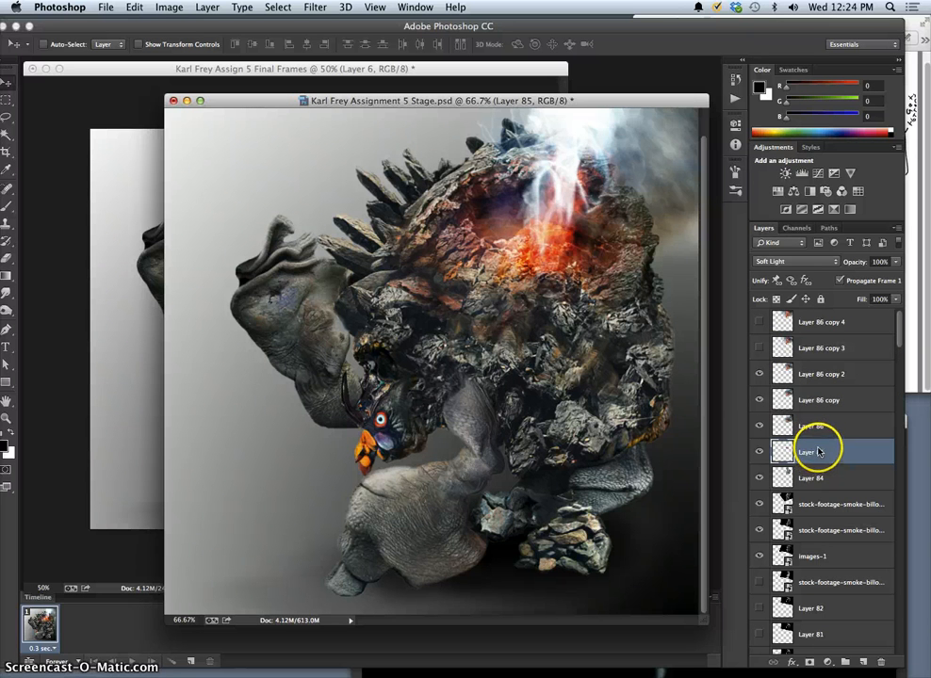
{"action": "key", "text": "super+j"}
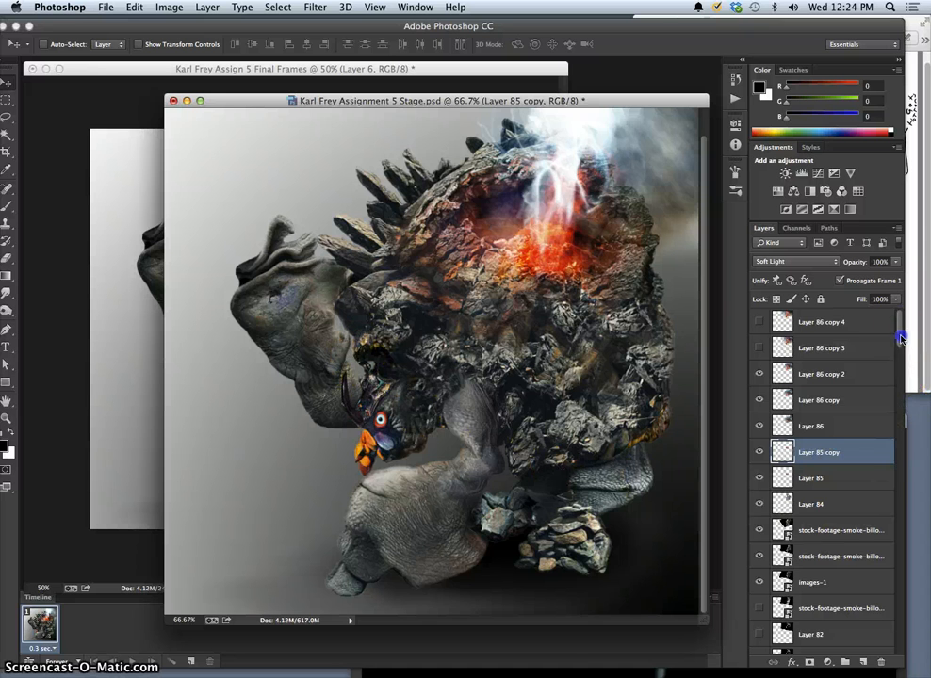
In the eyes group, show Layer 88 copy 2 and copy 4 in place of Layer 88 copy 3 and Layer 88.
{"action": "left_click_drag", "start_coordinate": [900, 337], "coordinate": [893, 416]}
{"action": "scroll", "coordinate": [883, 566], "scroll_direction": "down", "scroll_amount": 10}
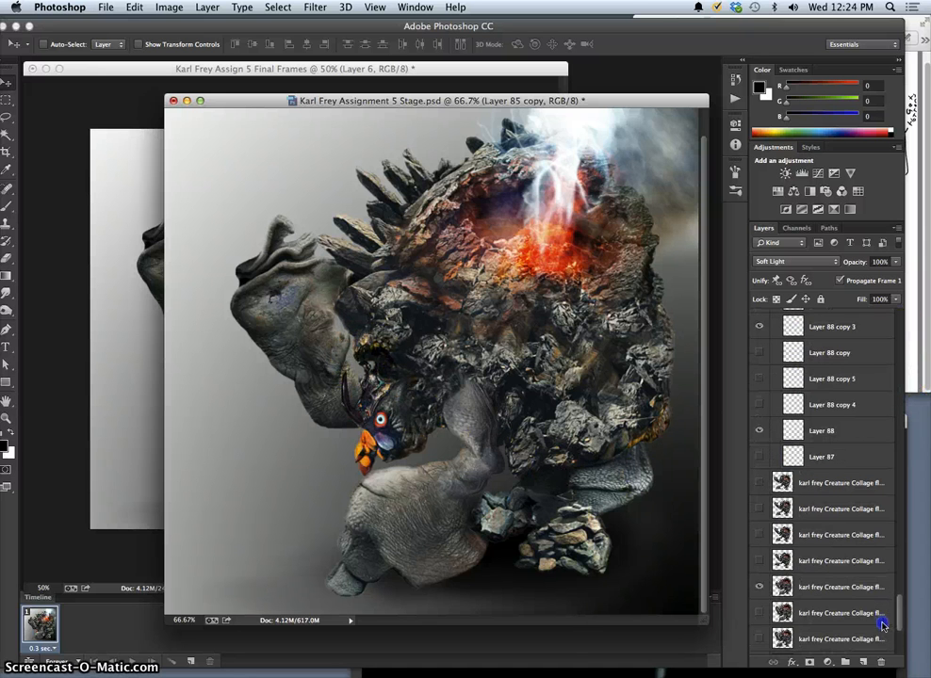
{"action": "scroll", "coordinate": [885, 575], "scroll_direction": "up", "scroll_amount": 4}
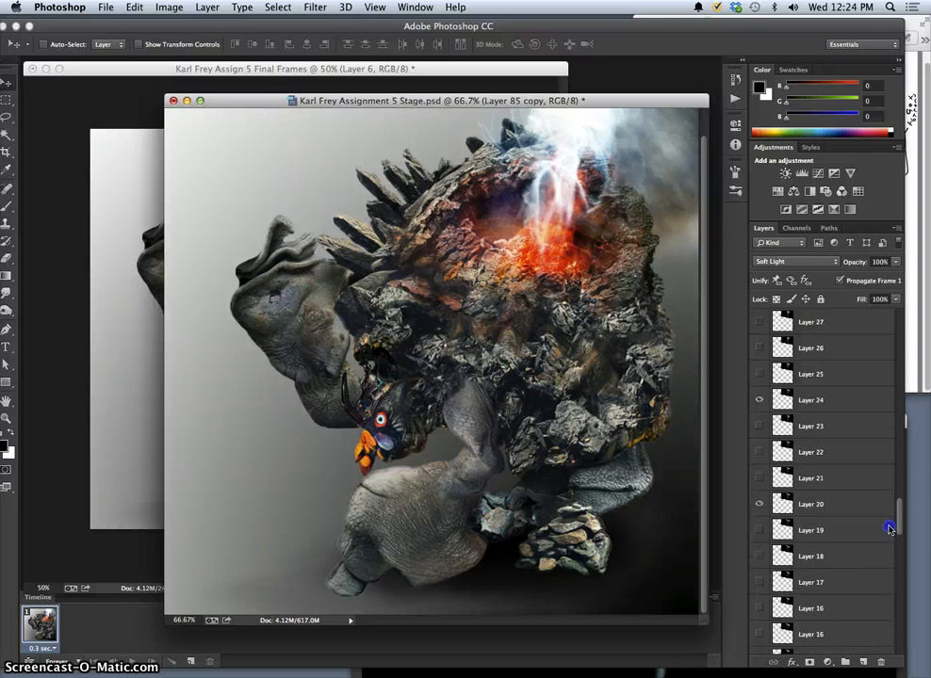
{"action": "scroll", "coordinate": [889, 529], "scroll_direction": "down", "scroll_amount": 15}
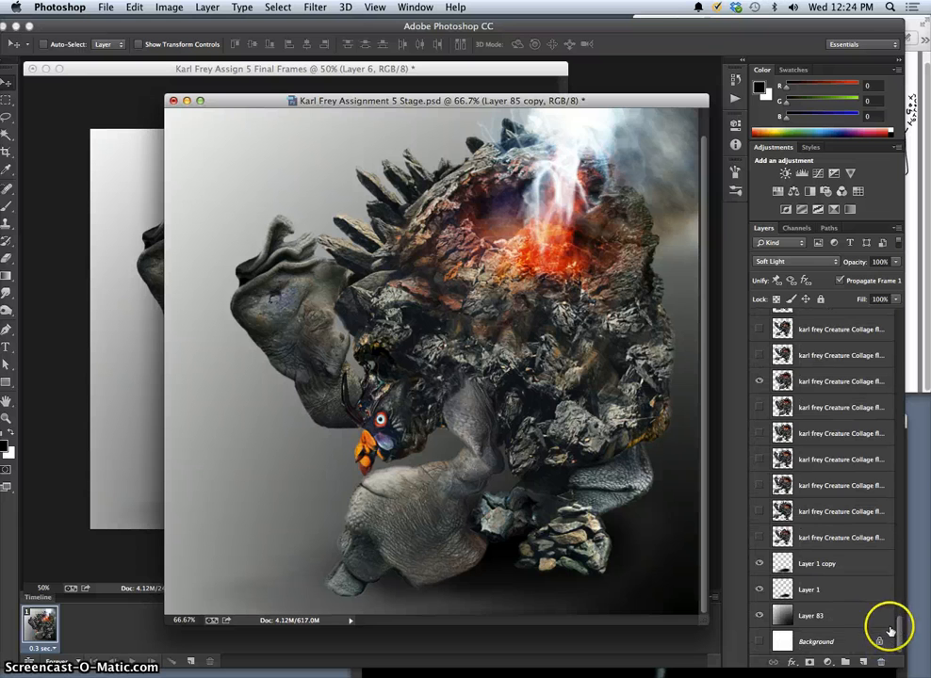
{"action": "left_click_drag", "start_coordinate": [899, 625], "coordinate": [902, 587]}
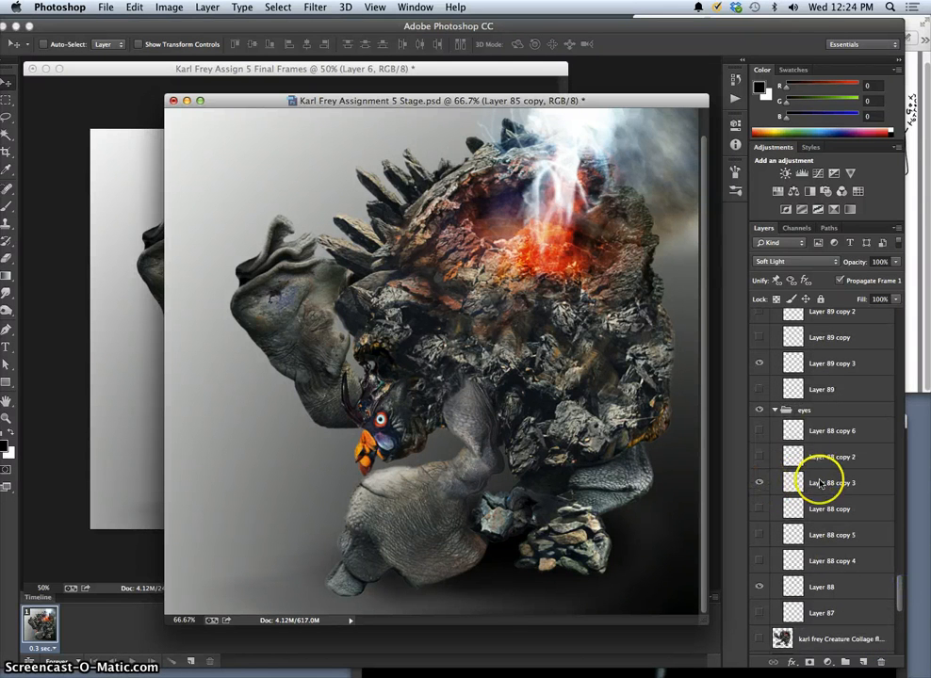
{"action": "left_click", "coordinate": [761, 457]}
{"action": "left_click", "coordinate": [760, 483]}
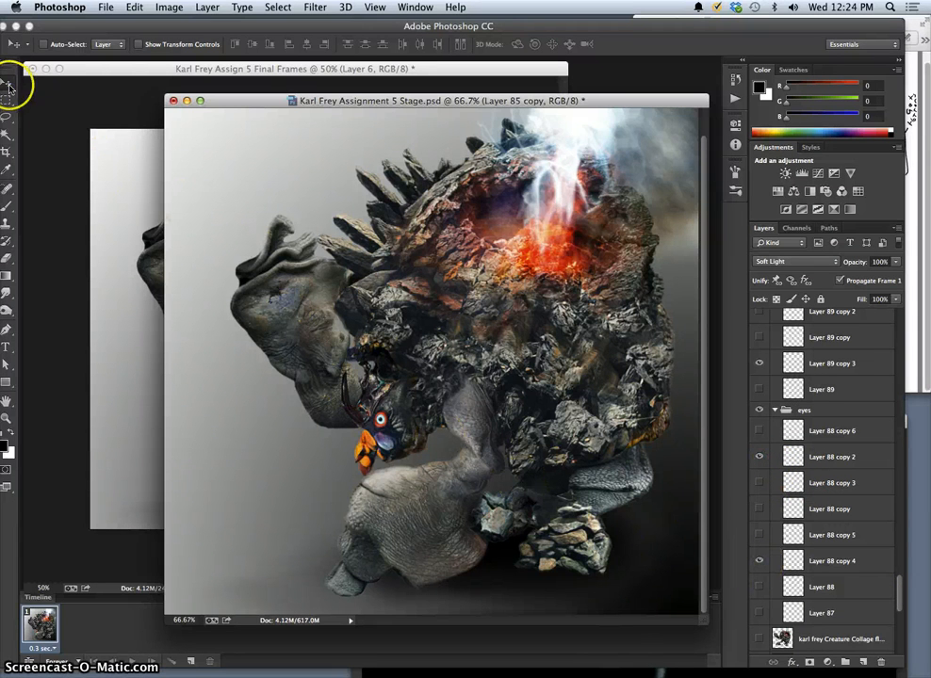
Select Layer 88 copy 2 and Layer 88 copy 4 together and move them onto the creature's eye.
{"action": "left_click_drag", "start_coordinate": [237, 298], "coordinate": [360, 361]}
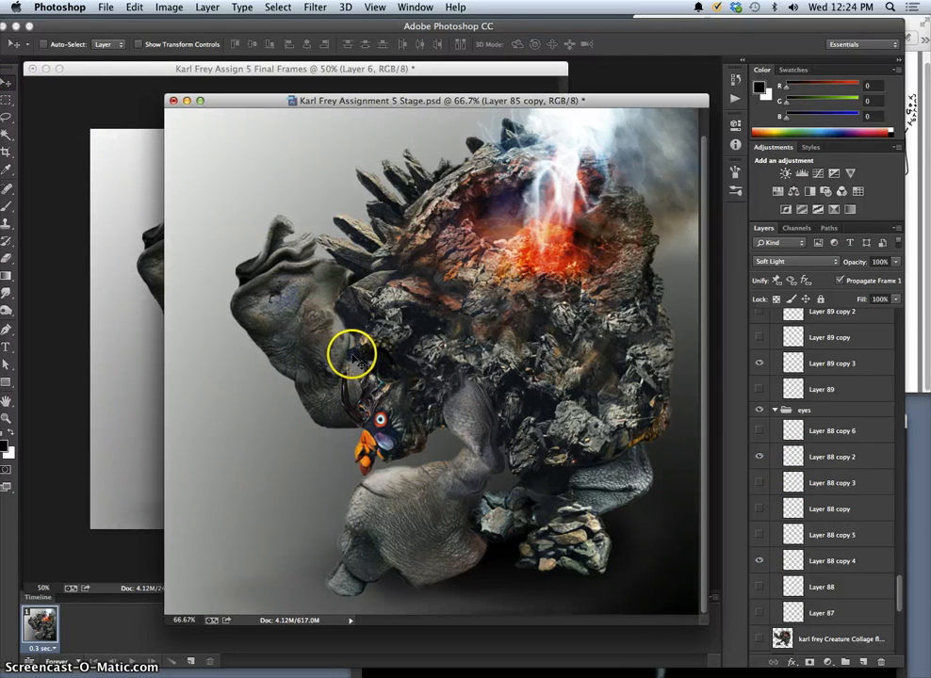
{"action": "left_click", "coordinate": [784, 455]}
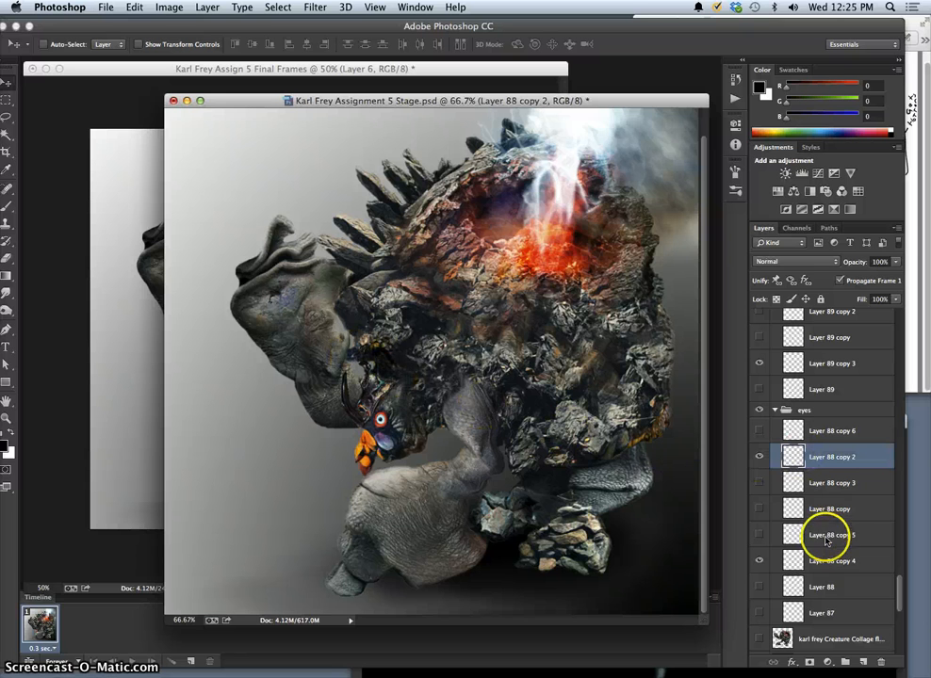
{"action": "left_click", "coordinate": [827, 566], "text": "shift"}
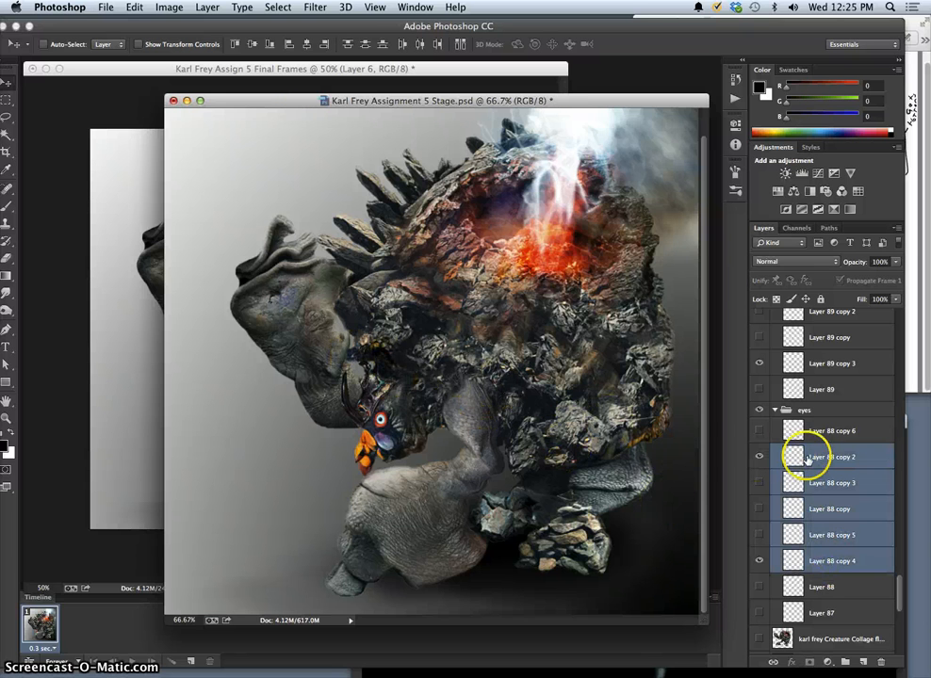
{"action": "left_click", "coordinate": [806, 452]}
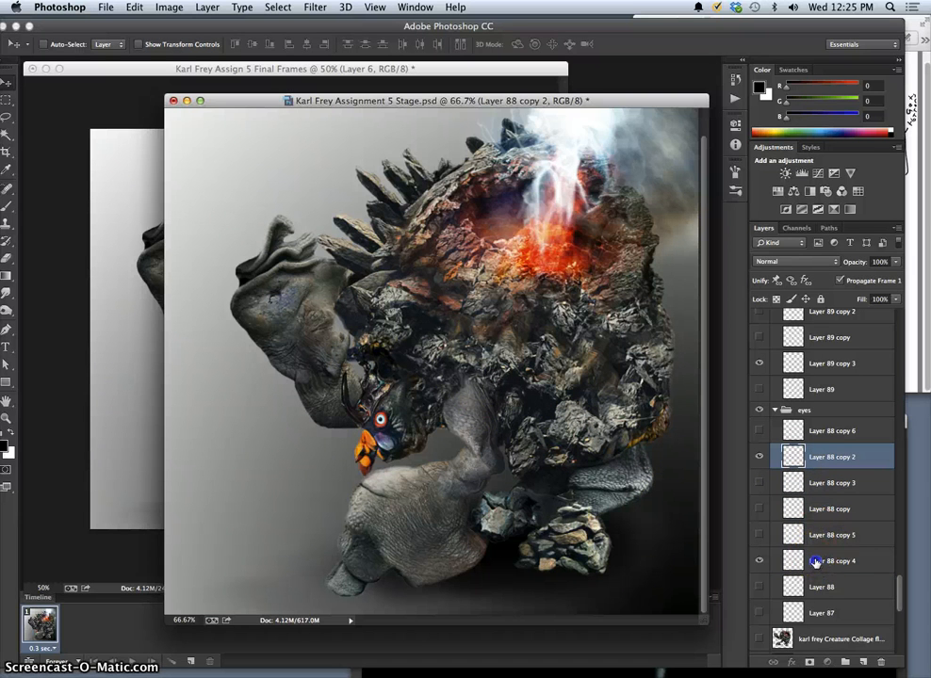
{"action": "left_click", "coordinate": [815, 563], "text": "super"}
{"action": "left_click_drag", "start_coordinate": [362, 362], "coordinate": [384, 426]}
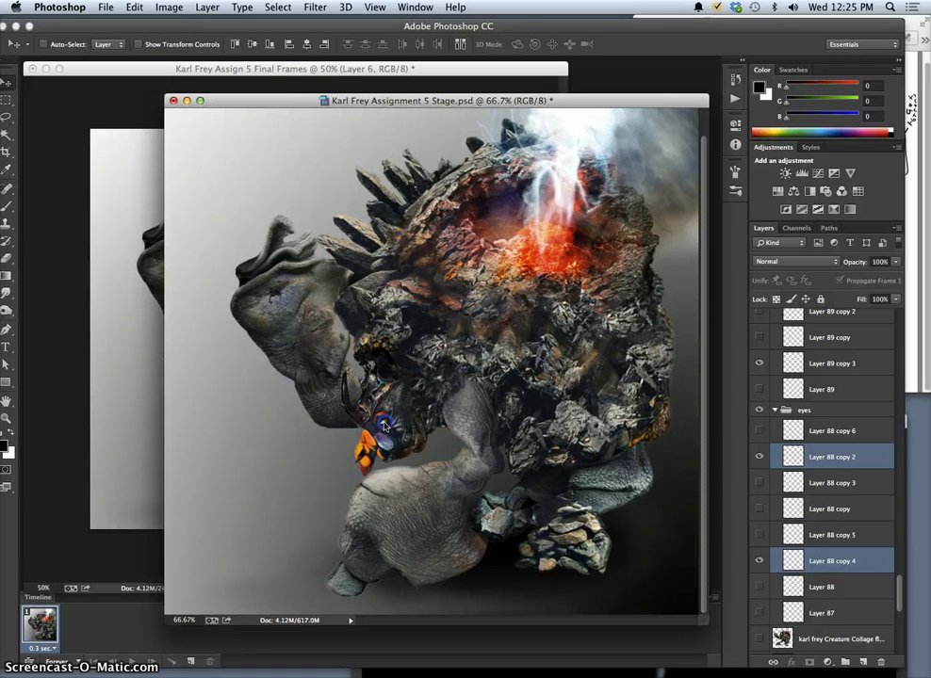
Rotate both eye layers about -16° with Free Transform and nudge them up and slightly left to fit the head.
{"action": "key", "text": "super+t"}
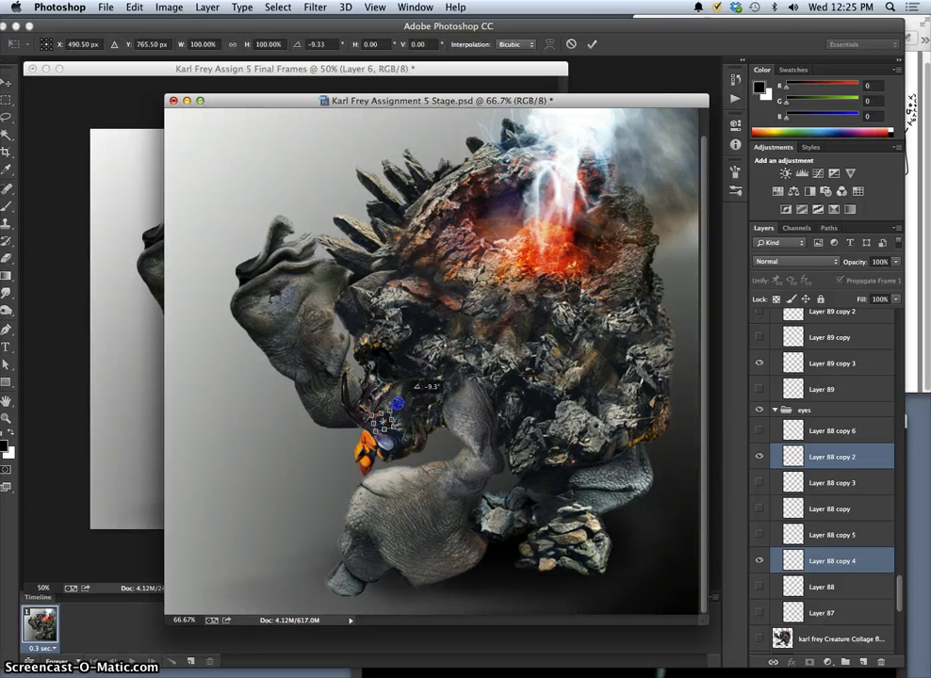
{"action": "left_click_drag", "start_coordinate": [398, 403], "coordinate": [396, 402]}
{"action": "key", "text": "Up"}
{"action": "key", "text": "Up"}
{"action": "key", "text": "Up"}
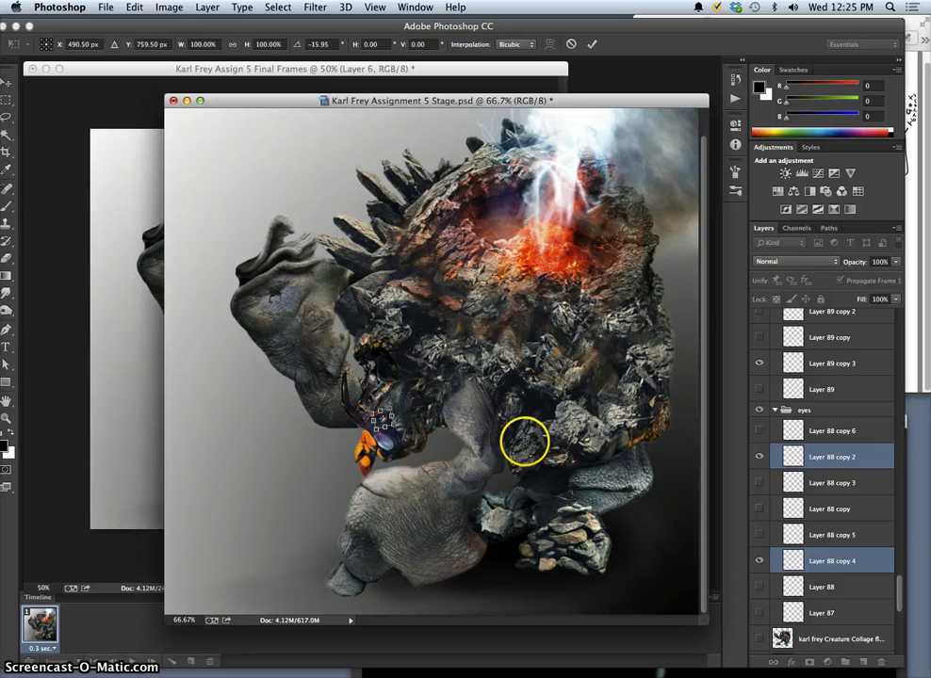
{"action": "key", "text": "Left"}
{"action": "key", "text": "Left"}
{"action": "key", "text": "Left"}
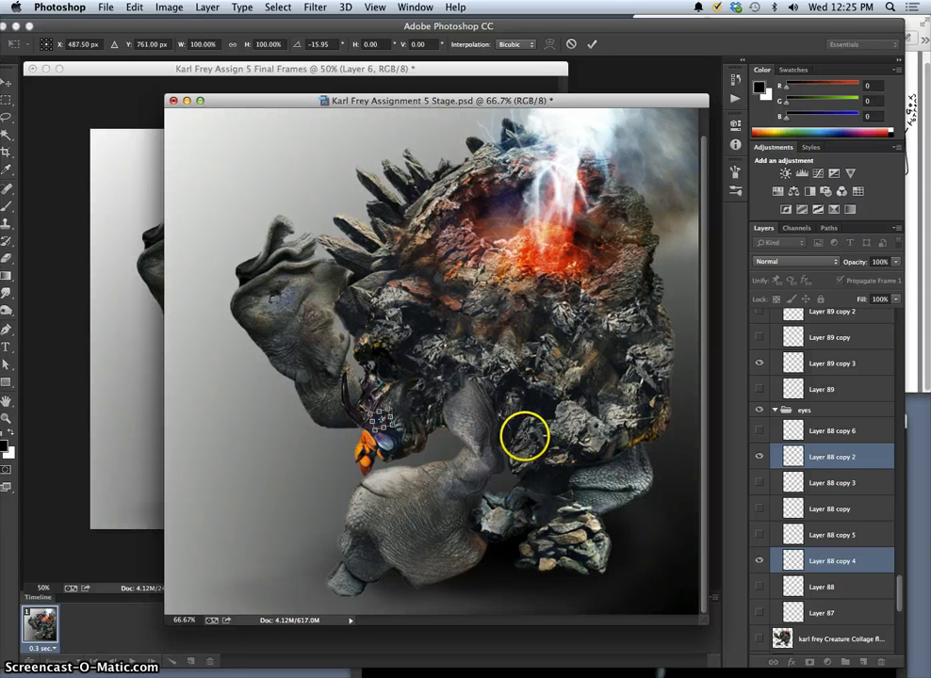
{"action": "key", "text": "Return"}
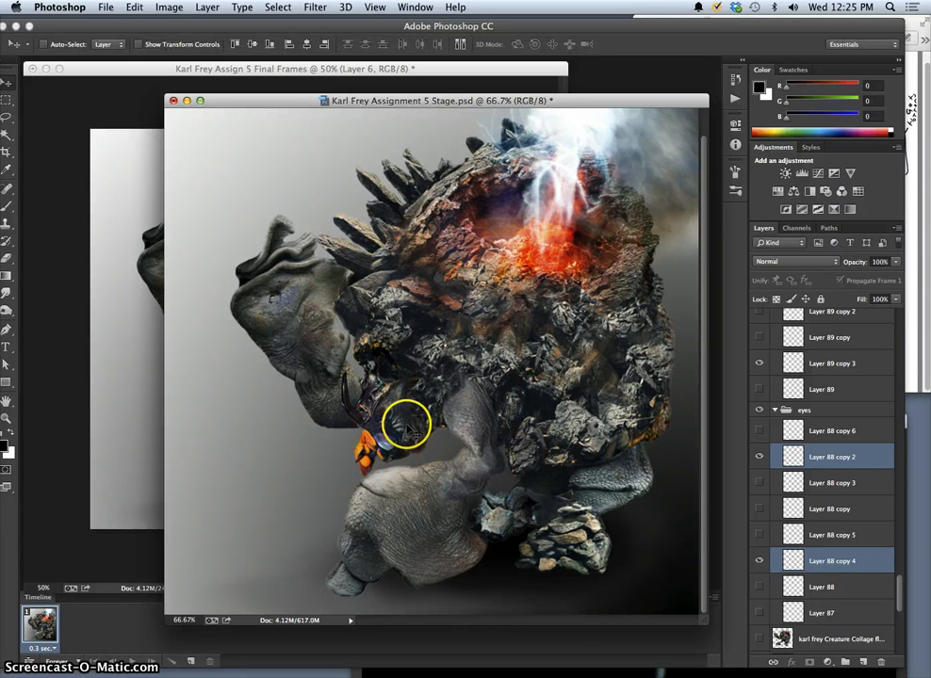
Rotate only Layer 88 copy 4 in the eyes group by about 17° with Free Transform.
{"action": "left_click", "coordinate": [769, 465]}
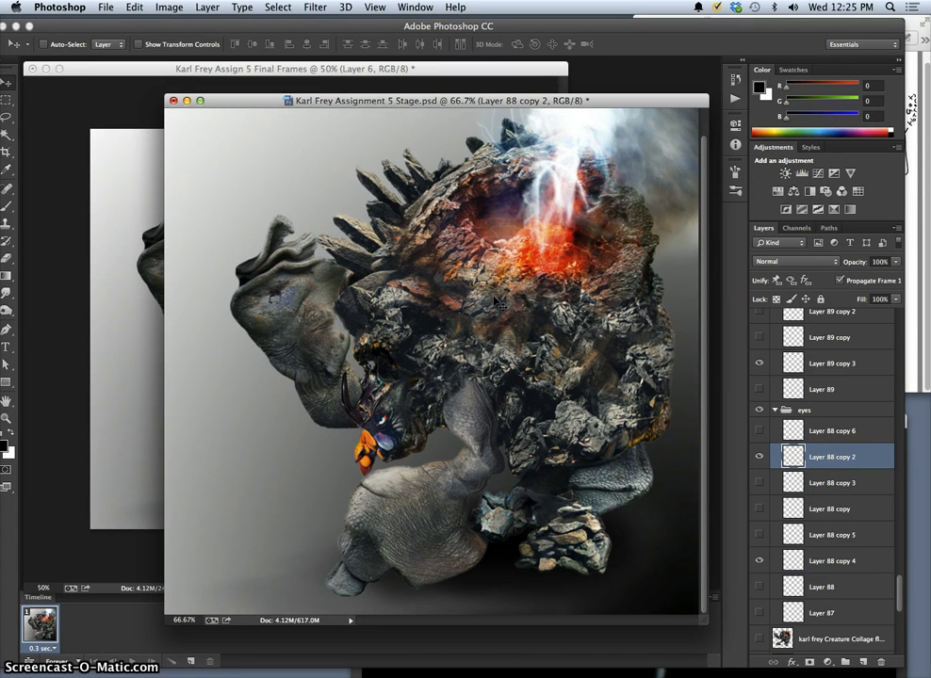
{"action": "left_click", "coordinate": [824, 560]}
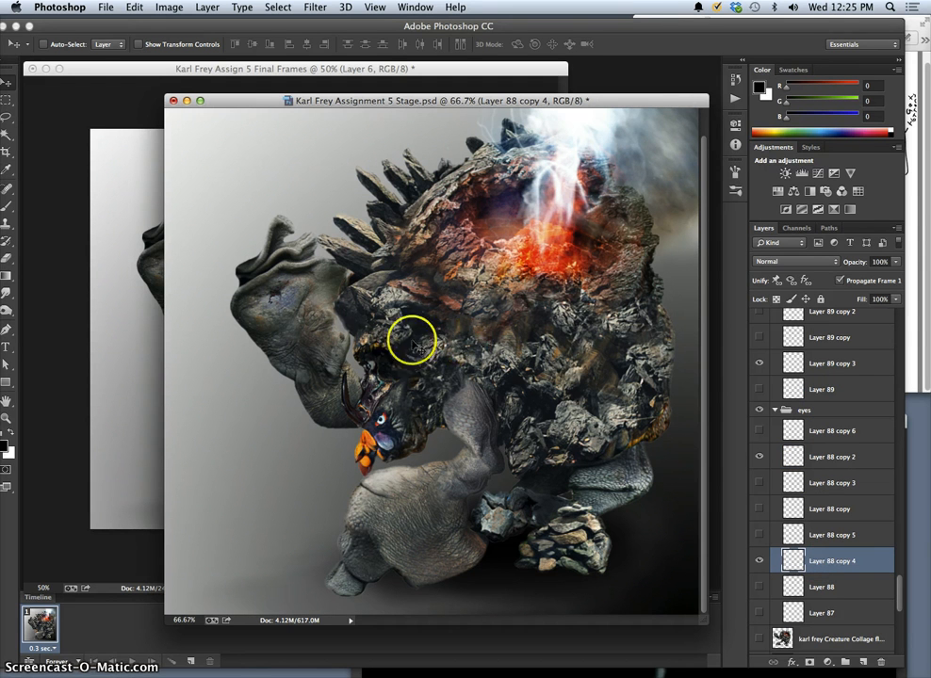
{"action": "key", "text": "super+t"}
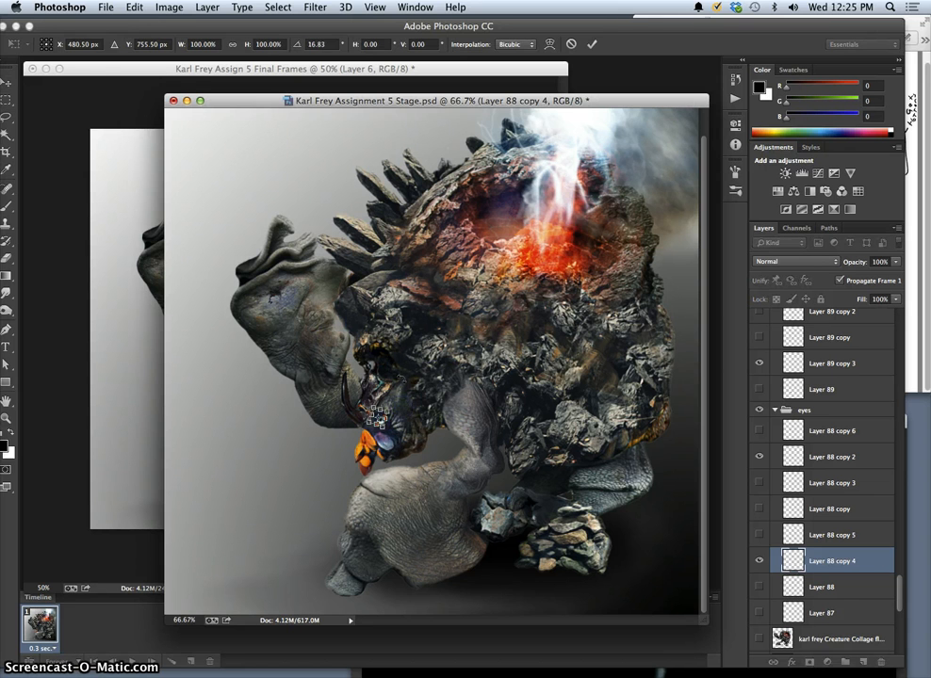
{"action": "key", "text": "Return"}
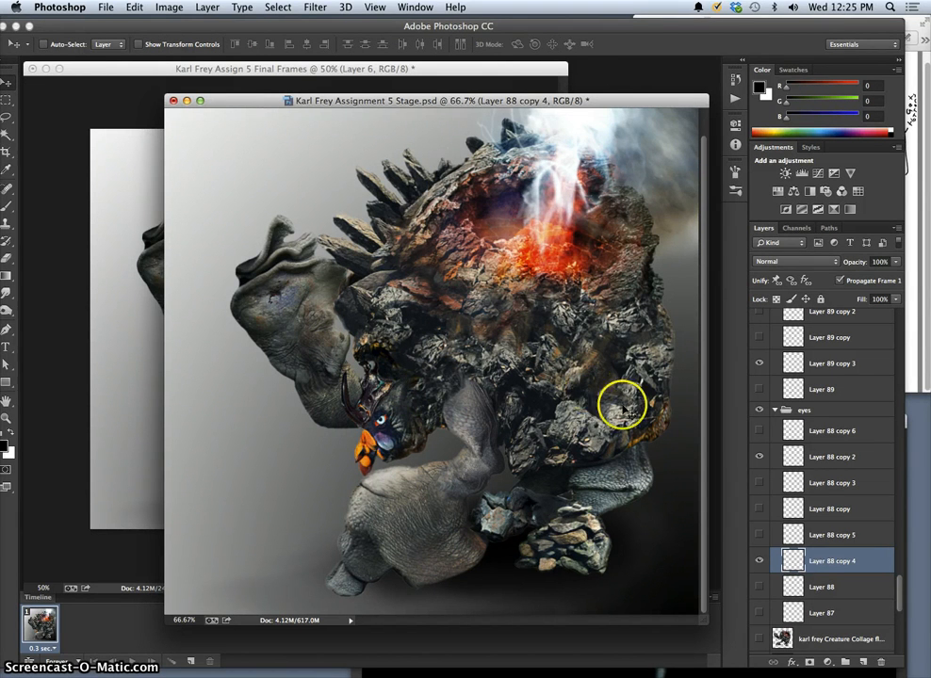
Rotate only Layer 88 copy 2 in the eyes group slightly with Free Transform and nudge the eye layers into place.
{"action": "left_click", "coordinate": [760, 563]}
{"action": "left_click", "coordinate": [760, 563]}
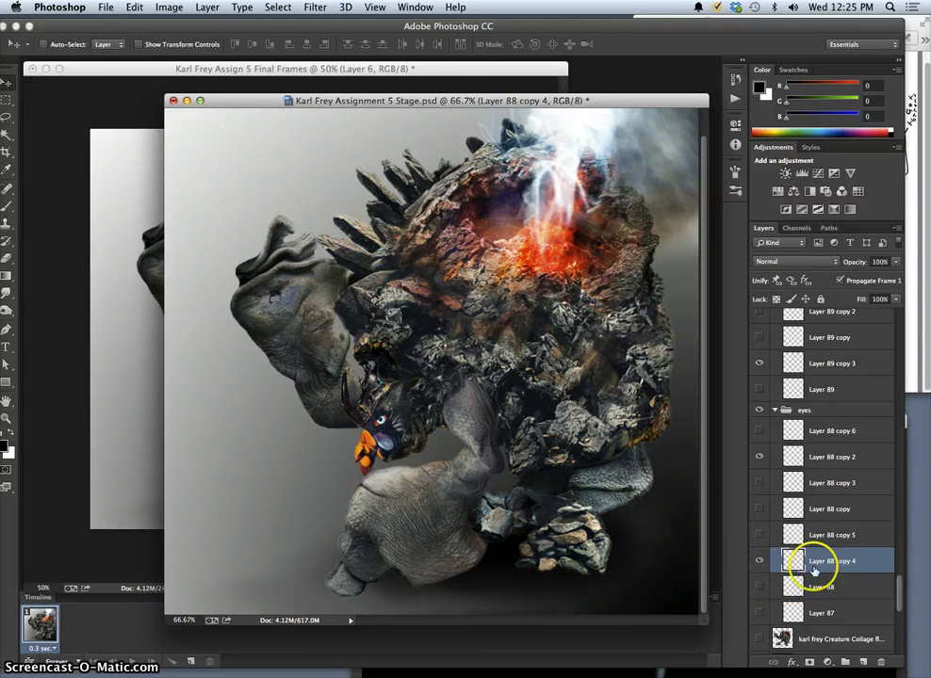
{"action": "left_click", "coordinate": [808, 459]}
{"action": "left_click", "coordinate": [760, 458]}
{"action": "left_click", "coordinate": [760, 459]}
{"action": "left_click", "coordinate": [822, 463]}
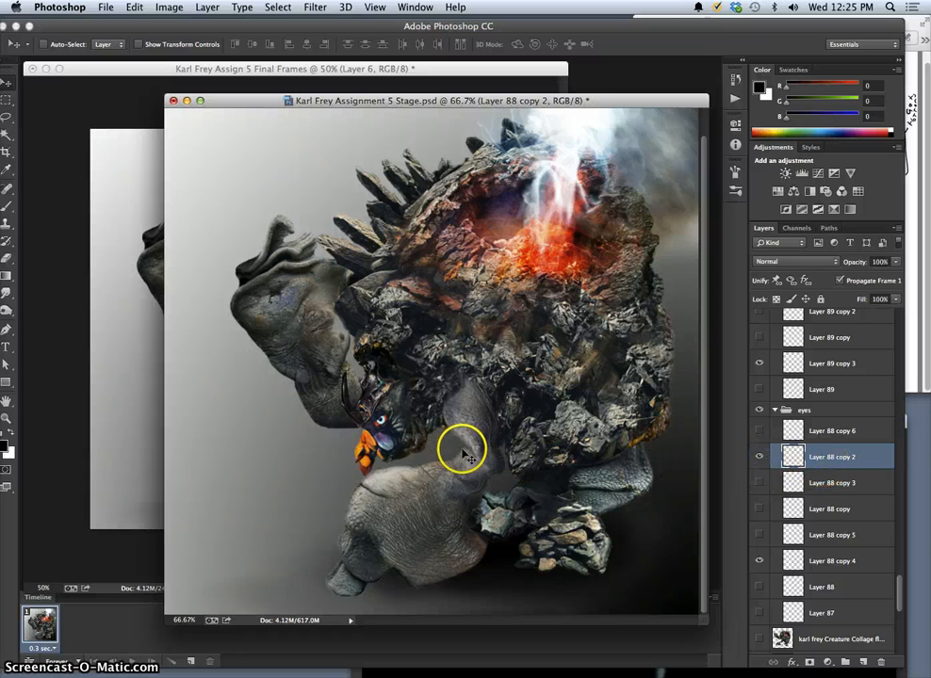
{"action": "key", "text": "super+t"}
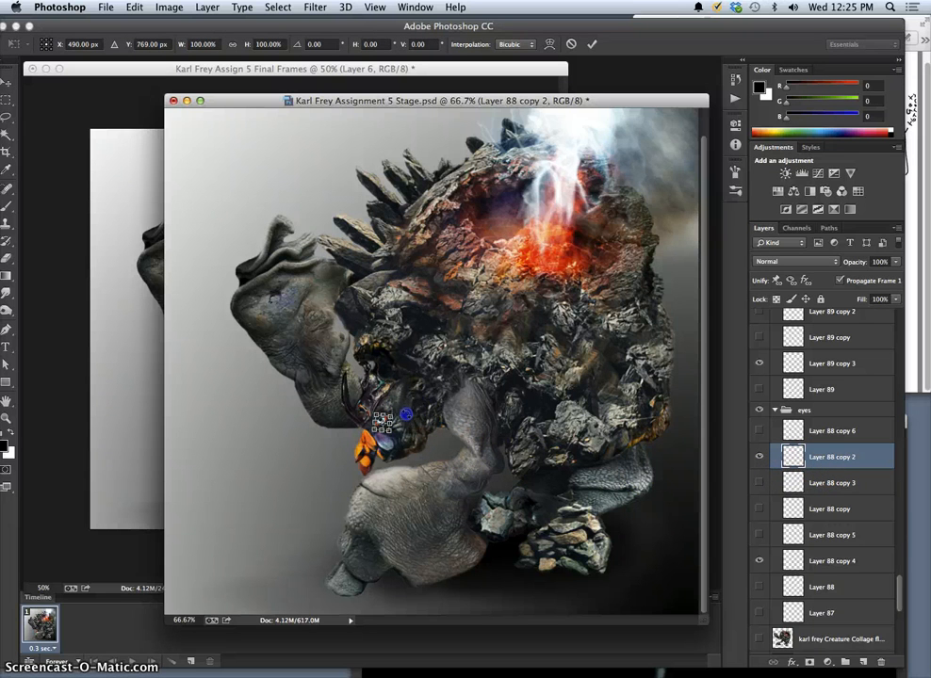
{"action": "left_click_drag", "start_coordinate": [406, 413], "coordinate": [406, 412]}
{"action": "key", "text": "Return"}
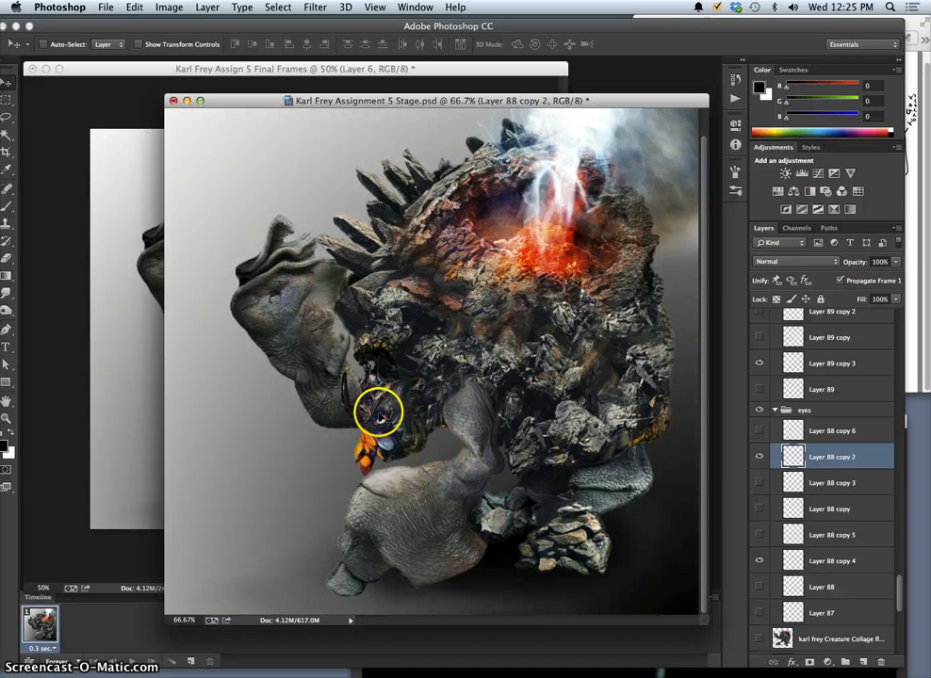
{"action": "left_click", "coordinate": [816, 563]}
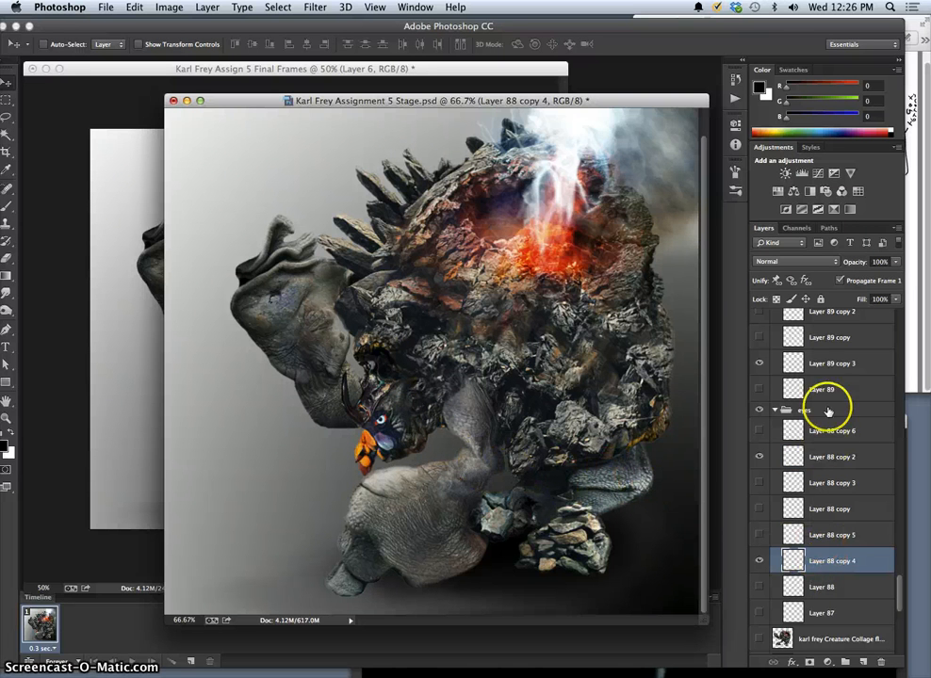
Move the mouth layer, Layer 89 copy 3, onto the creature's orange beak.
{"action": "left_click", "coordinate": [810, 365]}
{"action": "left_click", "coordinate": [760, 365]}
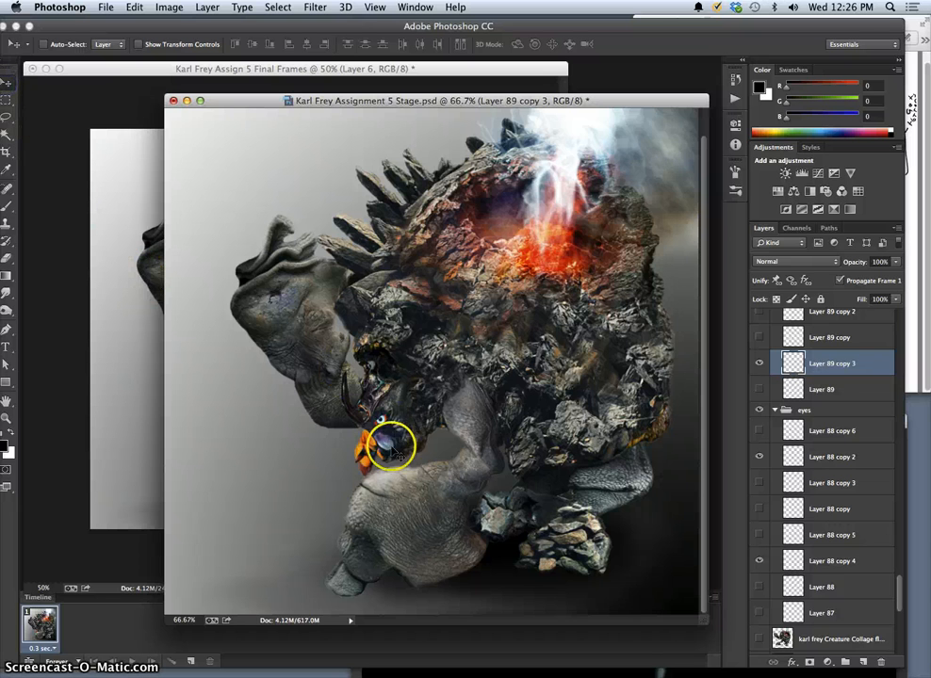
{"action": "left_click_drag", "start_coordinate": [396, 450], "coordinate": [365, 458]}
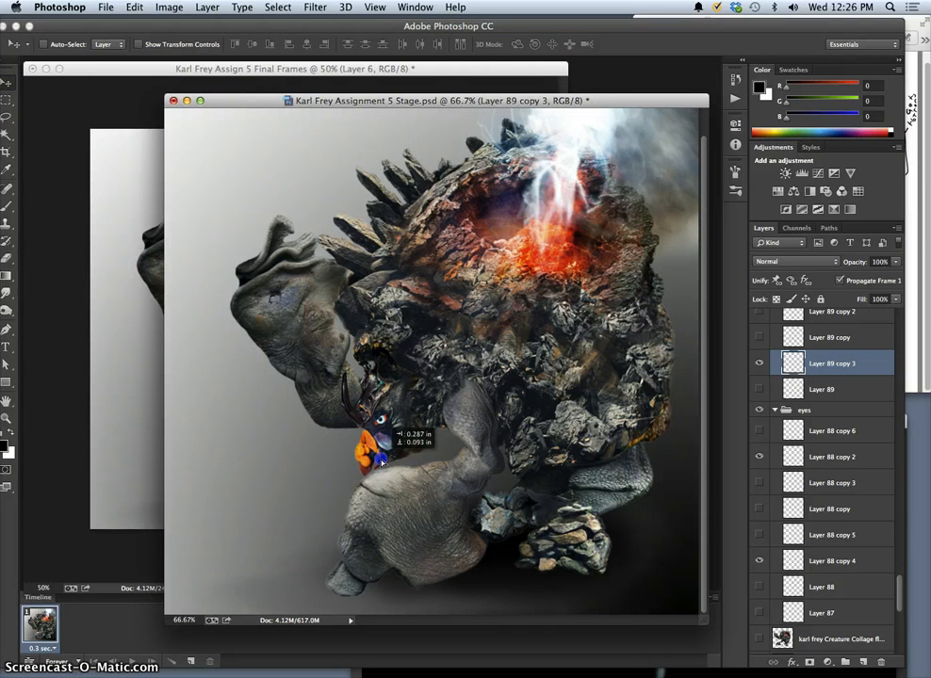
{"action": "left_click_drag", "start_coordinate": [381, 462], "coordinate": [380, 459]}
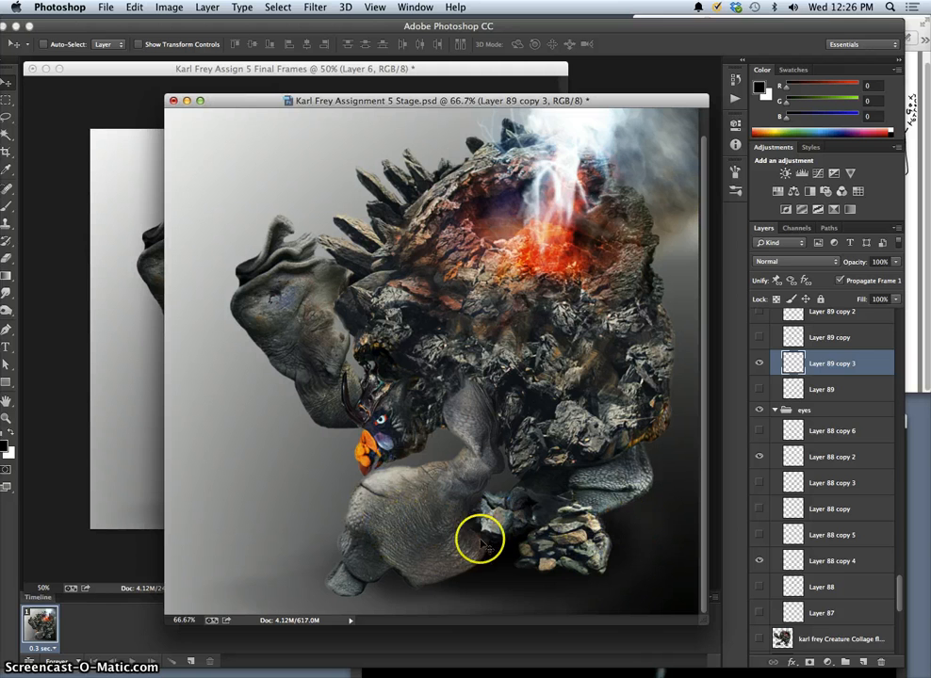
Compare with the latest frame in the frames document, then flatten the stage document and discard its hidden layers.
{"action": "left_click", "coordinate": [138, 74]}
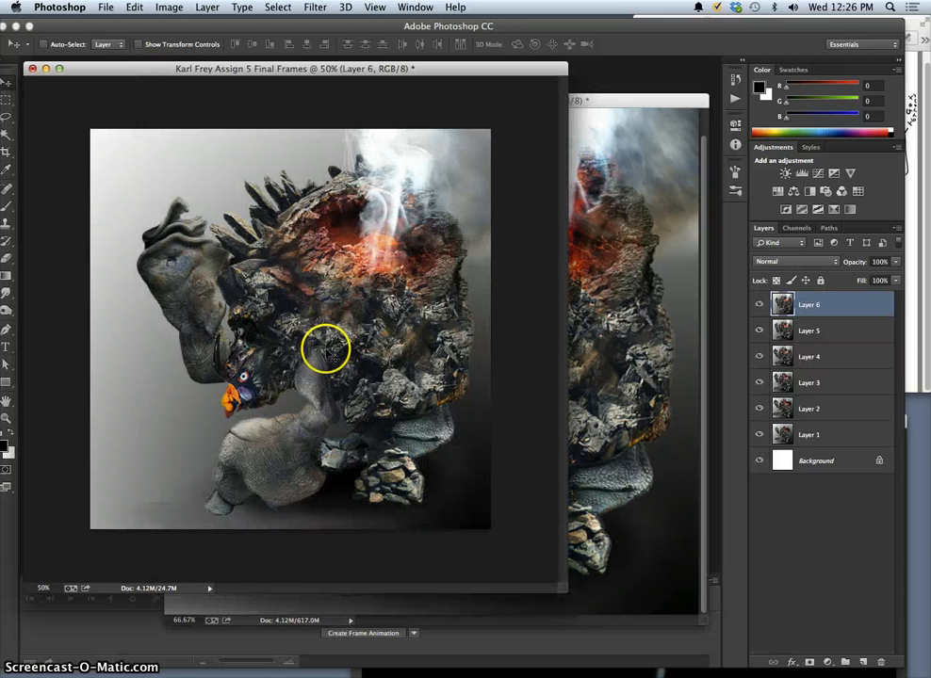
{"action": "left_click", "coordinate": [619, 101]}
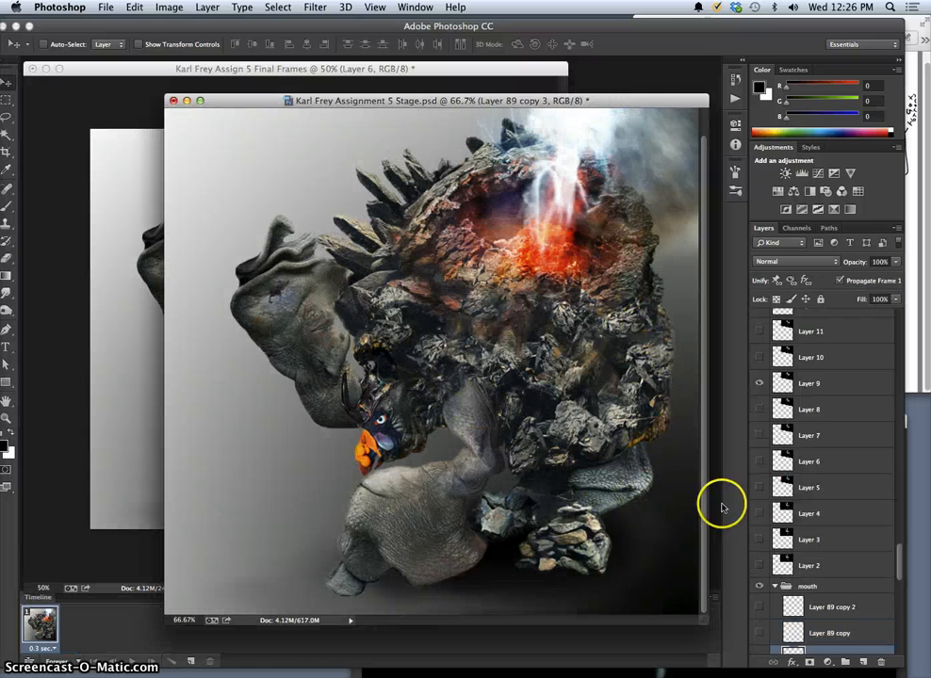
{"action": "left_click", "coordinate": [204, 9]}
{"action": "left_click", "coordinate": [297, 479]}
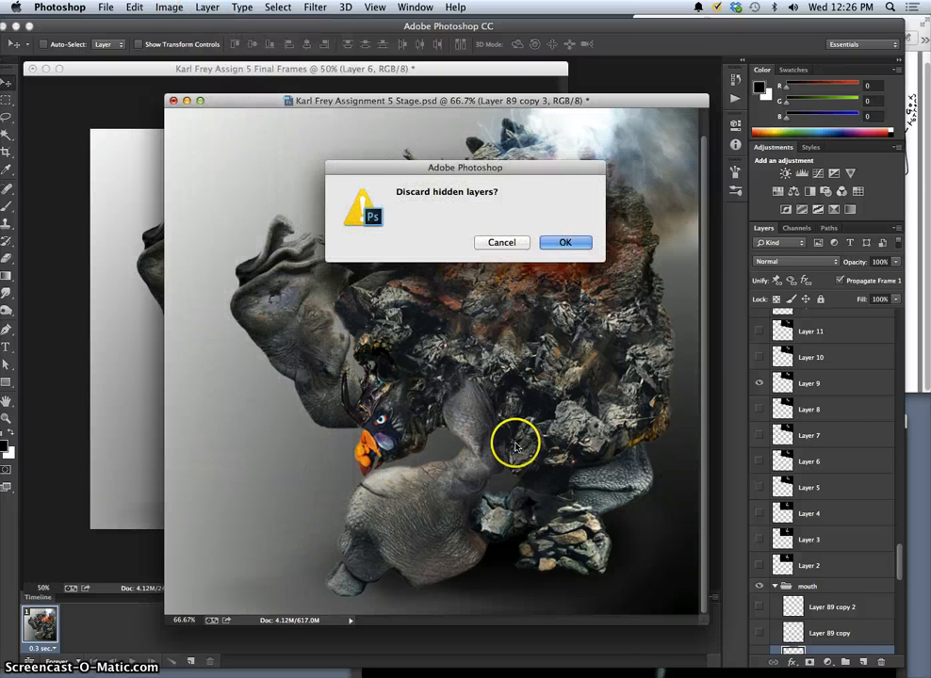
{"action": "left_click", "coordinate": [565, 242]}
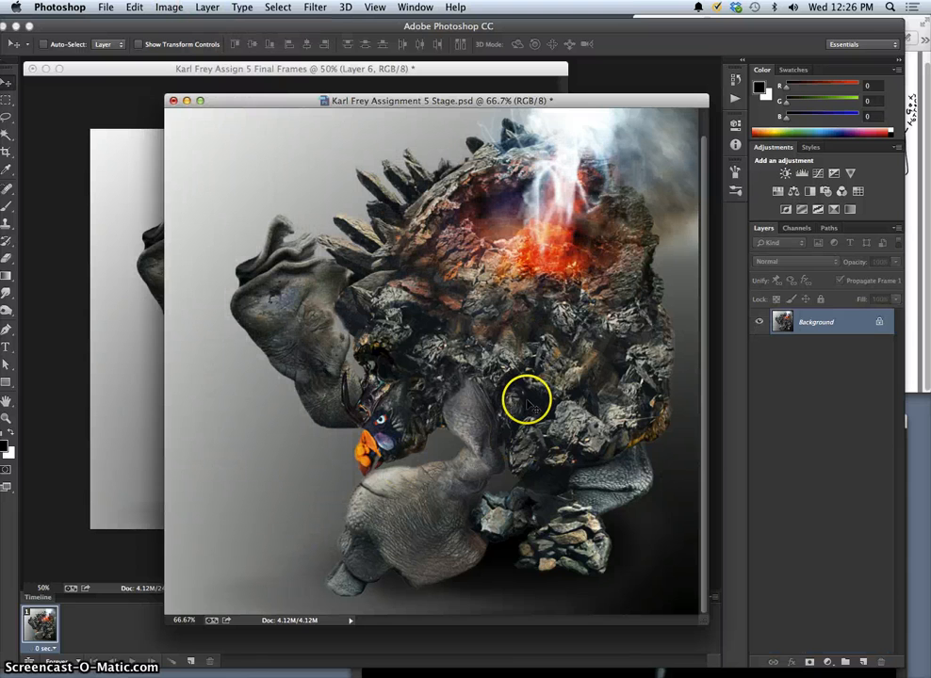
Copy the whole flattened stage image and paste it as a new layer in the Final Frames document.
{"action": "key", "text": "super+a"}
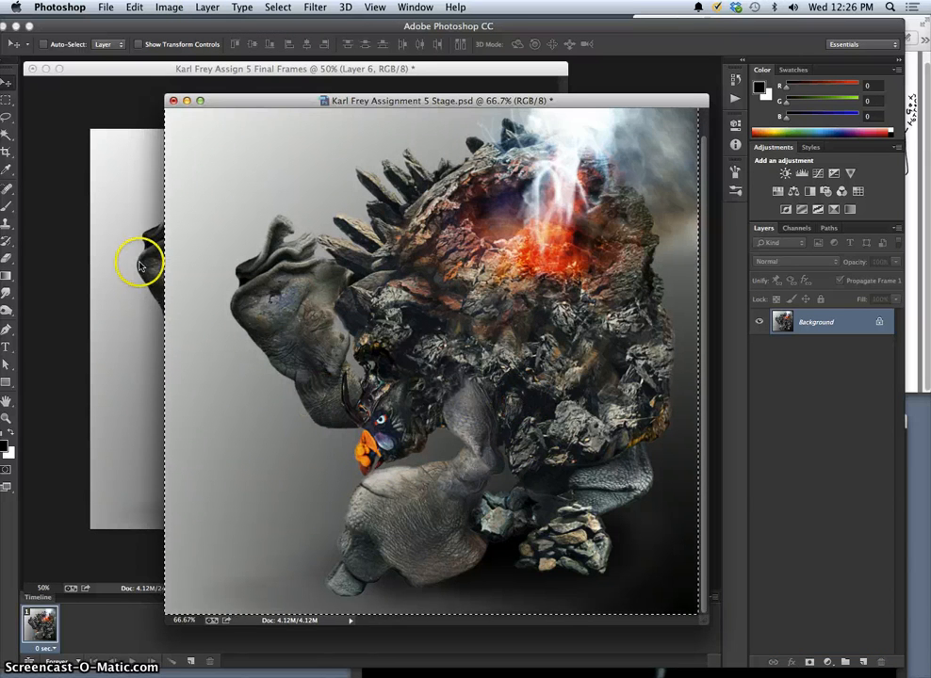
{"action": "left_click", "coordinate": [138, 267]}
{"action": "key", "text": "super+v"}
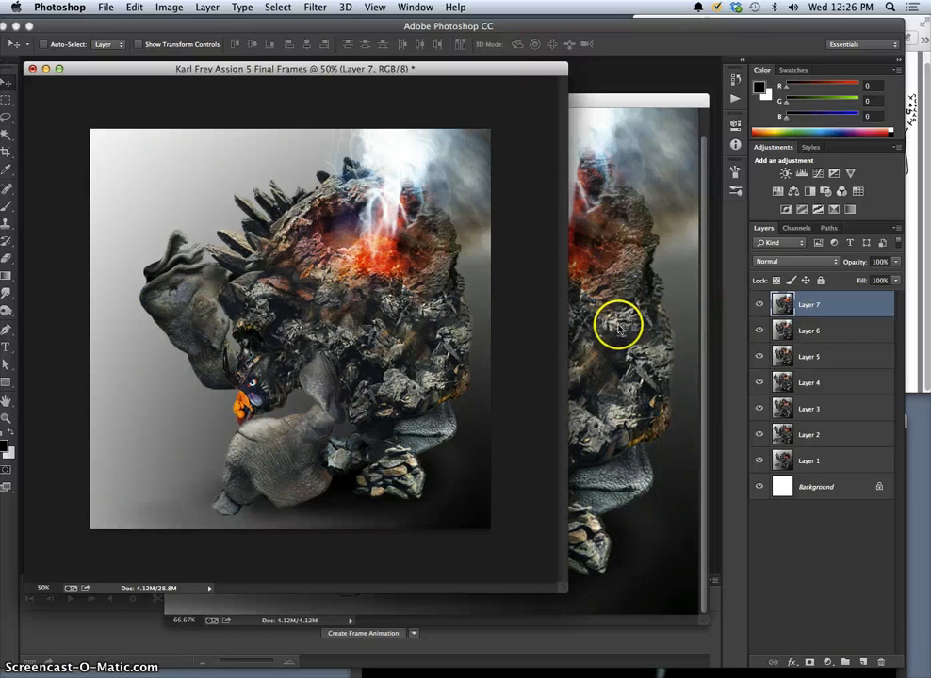
Return the stage document to the Move history state just before Flatten Image to restore its layers.
{"action": "left_click", "coordinate": [617, 325]}
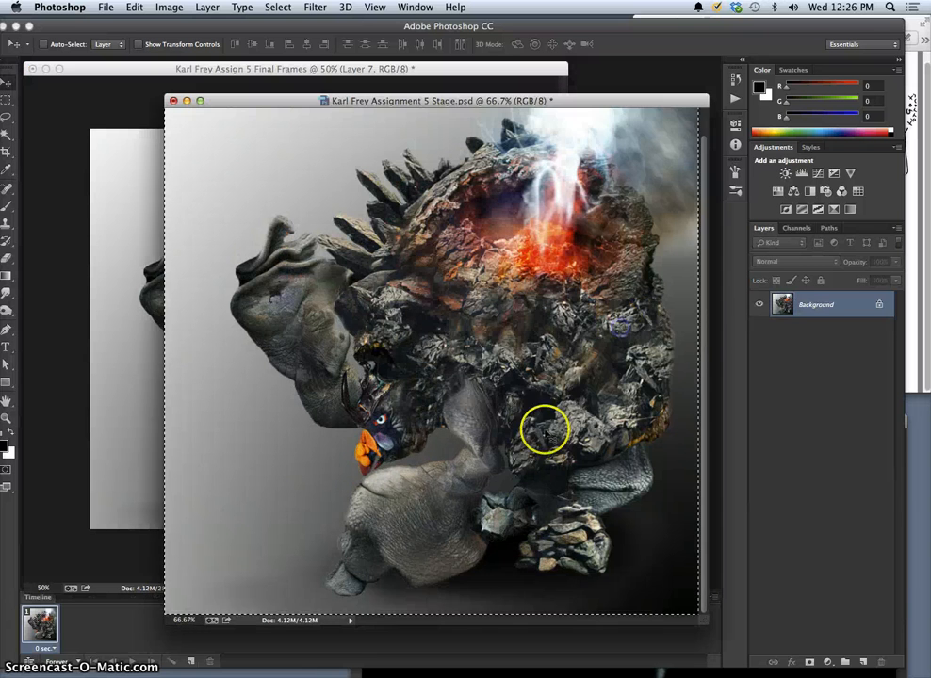
{"action": "left_click", "coordinate": [734, 83]}
{"action": "scroll", "coordinate": [697, 433], "scroll_direction": "down", "scroll_amount": 15}
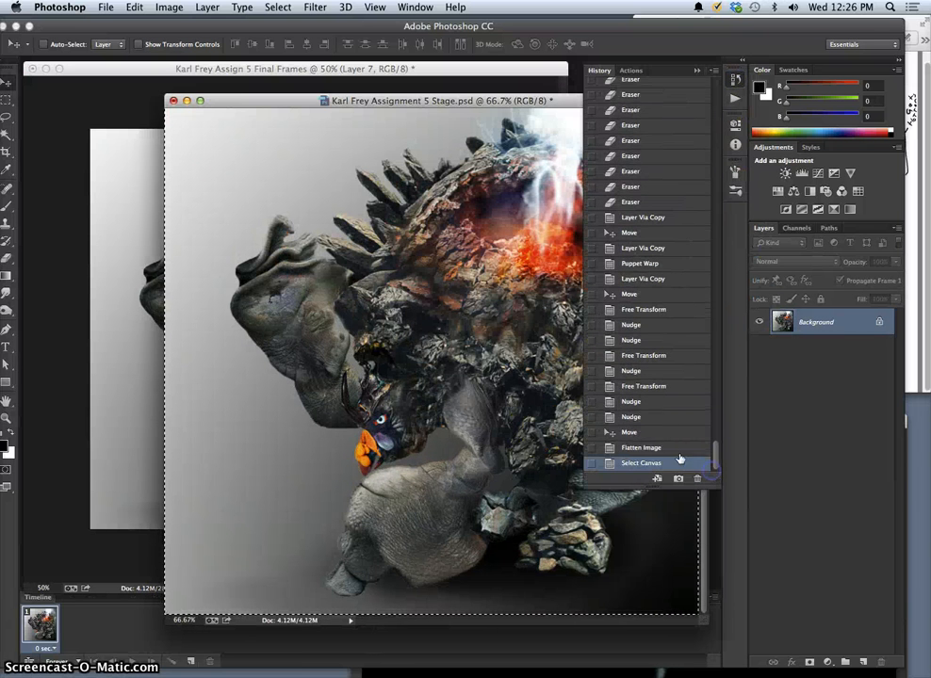
{"action": "left_click", "coordinate": [641, 432]}
{"action": "left_click", "coordinate": [696, 71]}
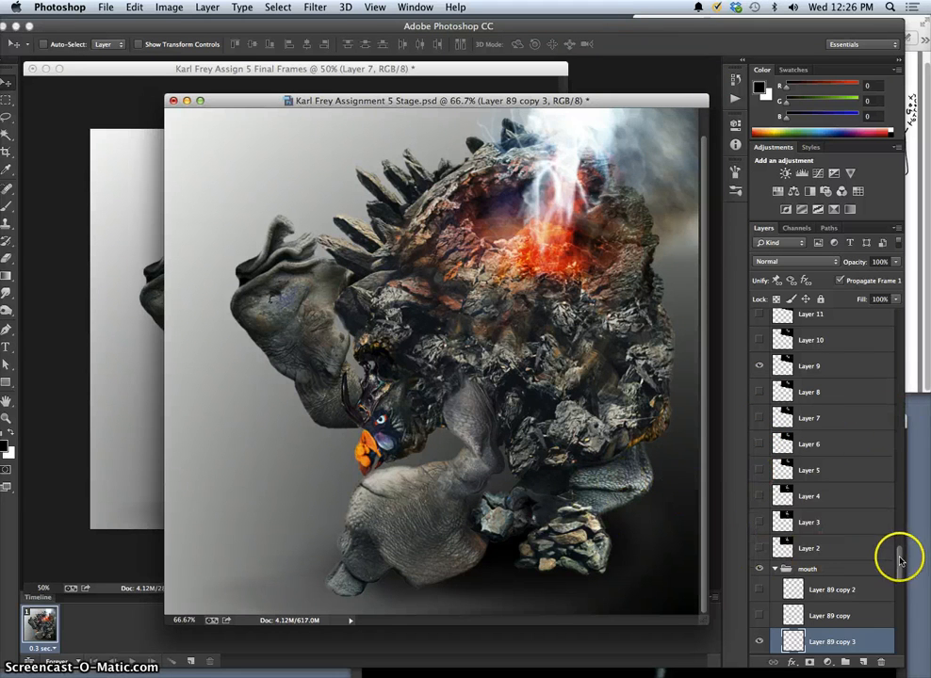
Duplicate the visible creature collage layer, copy 10, and hide the original so only the new duplicate shows.
{"action": "left_click_drag", "start_coordinate": [897, 557], "coordinate": [896, 624]}
{"action": "left_click", "coordinate": [772, 402]}
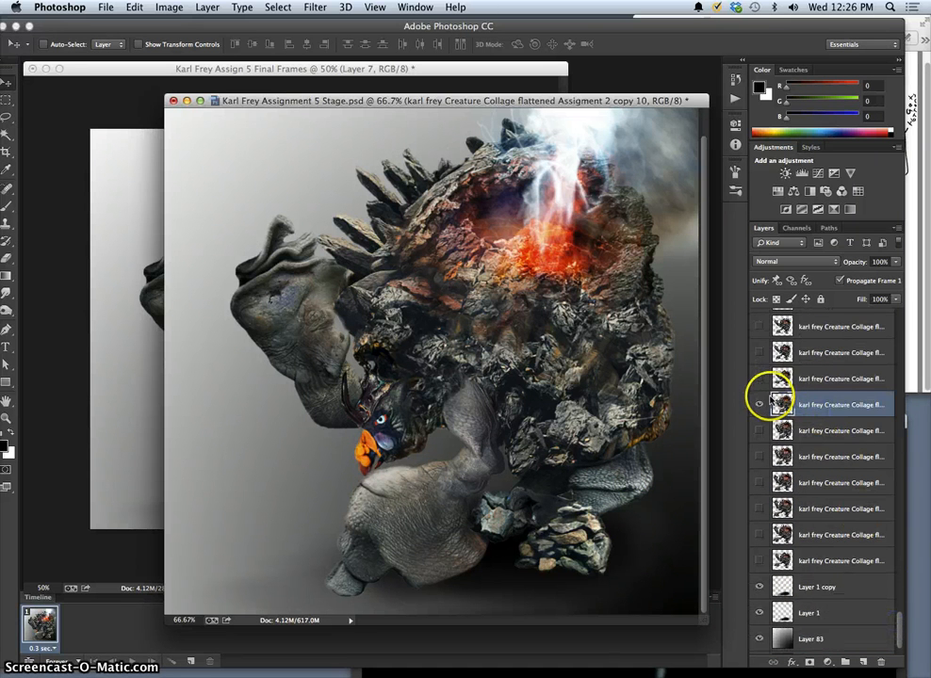
{"action": "key", "text": "super+j"}
{"action": "left_click", "coordinate": [815, 401]}
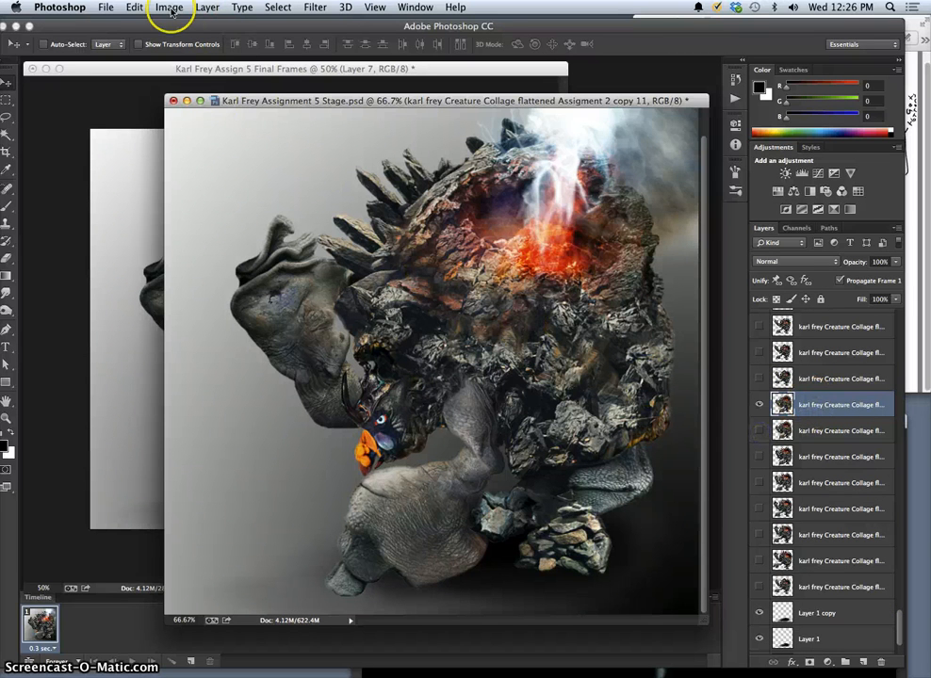
Start Puppet Warp on the duplicated creature layer and place pins on the head, raised arm, front leg, rear leg and rocky foot.
{"action": "left_click", "coordinate": [140, 9]}
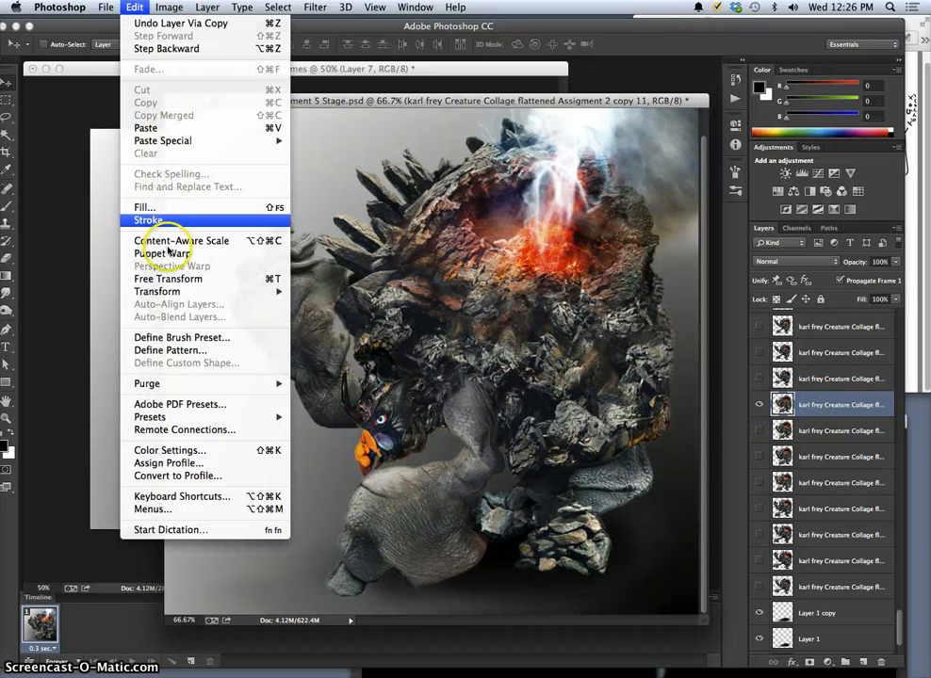
{"action": "left_click", "coordinate": [183, 249]}
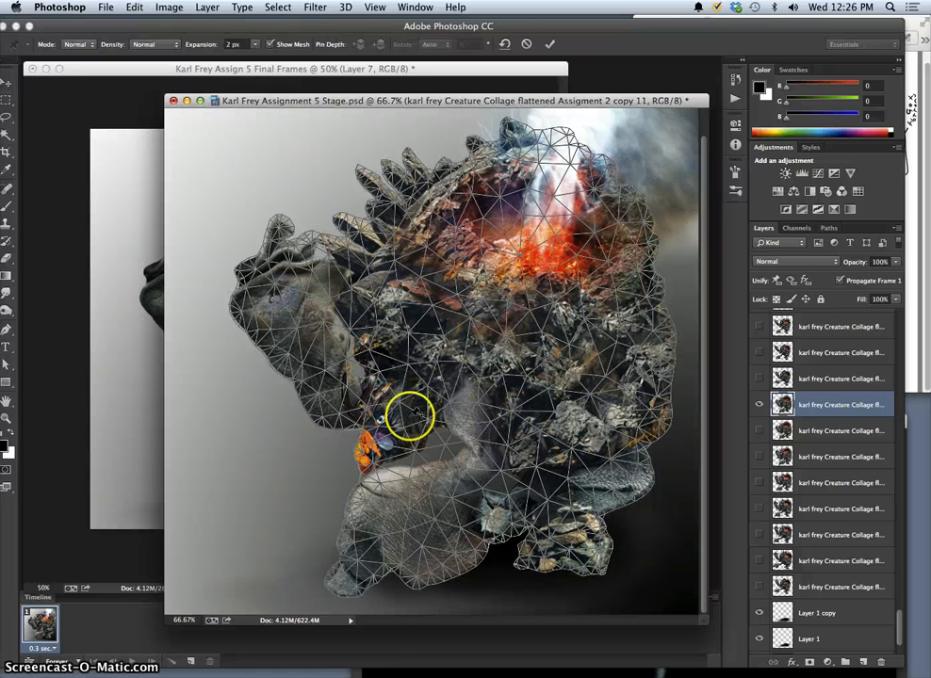
{"action": "left_click", "coordinate": [405, 402]}
{"action": "left_click", "coordinate": [323, 410]}
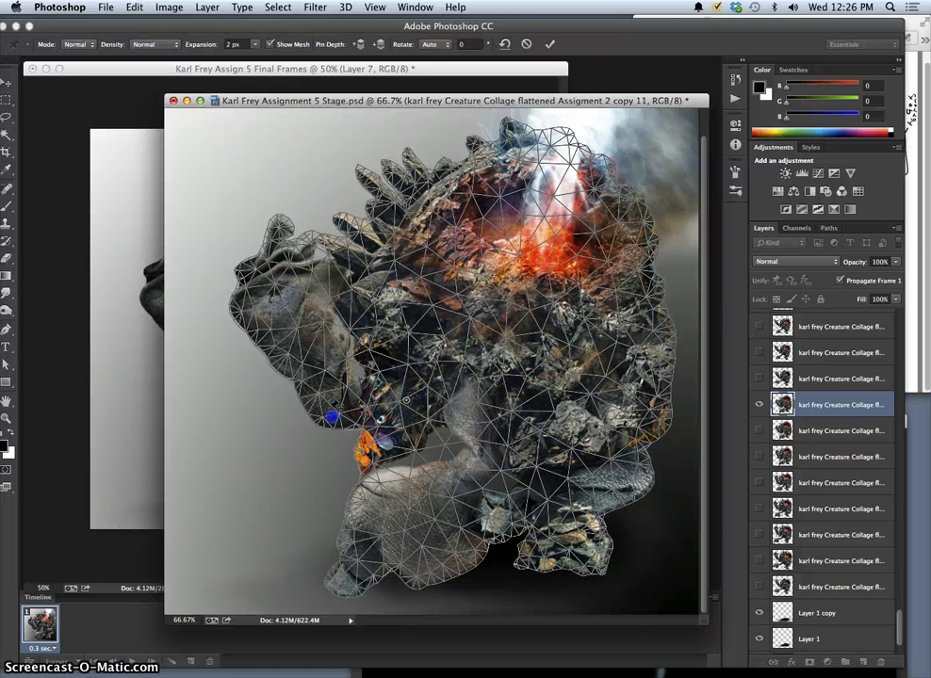
{"action": "left_click", "coordinate": [480, 465]}
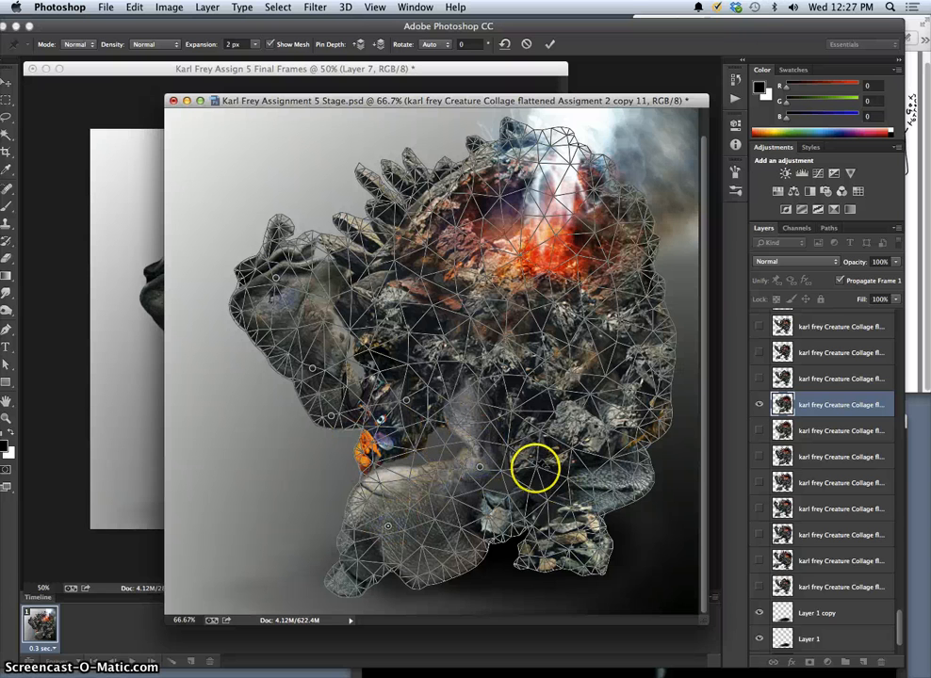
{"action": "left_click", "coordinate": [611, 461]}
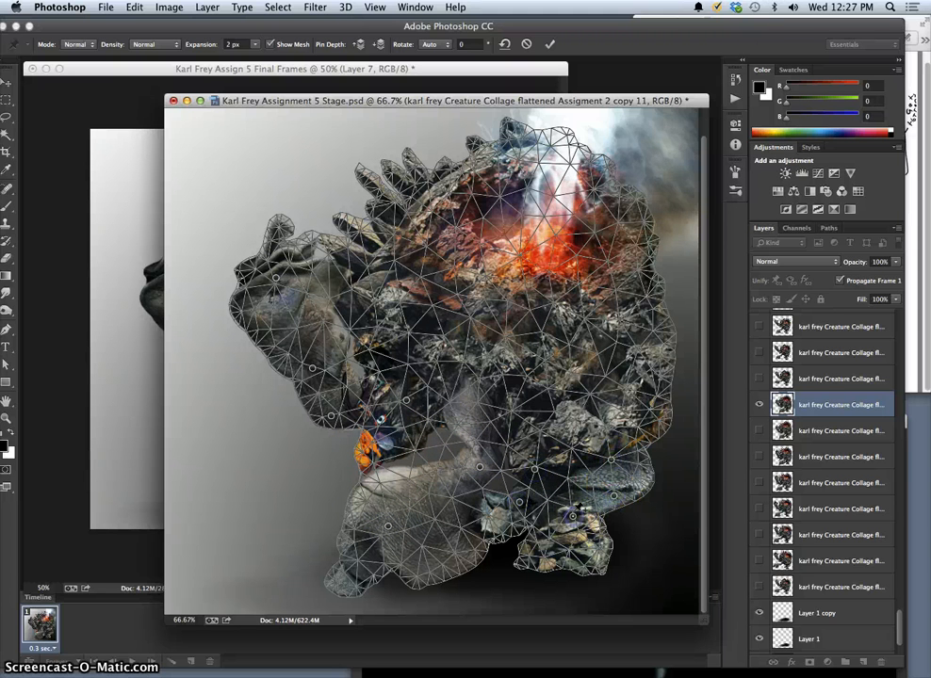
Shift the rear leg, belly and front leg pins slightly down, and add a pin on the upper front leg and lower it.
{"action": "left_click_drag", "start_coordinate": [614, 495], "coordinate": [622, 505]}
{"action": "left_click_drag", "start_coordinate": [534, 469], "coordinate": [533, 483]}
{"action": "left_click_drag", "start_coordinate": [479, 467], "coordinate": [486, 475]}
{"action": "left_click", "coordinate": [470, 401]}
{"action": "left_click_drag", "start_coordinate": [470, 406], "coordinate": [468, 416]}
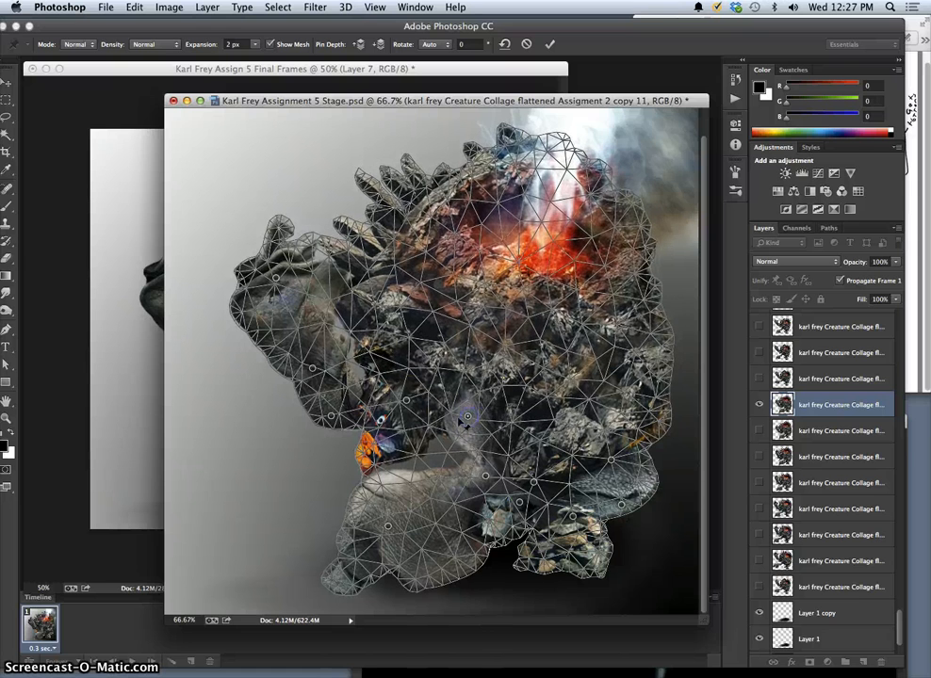
Pin the beak and shift the head and raised arm pins slightly down and to the right.
{"action": "left_click_drag", "start_coordinate": [406, 402], "coordinate": [413, 413]}
{"action": "left_click_drag", "start_coordinate": [374, 480], "coordinate": [338, 430]}
{"action": "left_click_drag", "start_coordinate": [314, 372], "coordinate": [318, 382]}
{"action": "mouse_move", "coordinate": [277, 280]}
{"action": "left_mouse_down"}
{"action": "mouse_move", "coordinate": [293, 291]}
{"action": "mouse_move", "coordinate": [275, 273]}
{"action": "mouse_move", "coordinate": [283, 288]}
{"action": "left_mouse_up"}
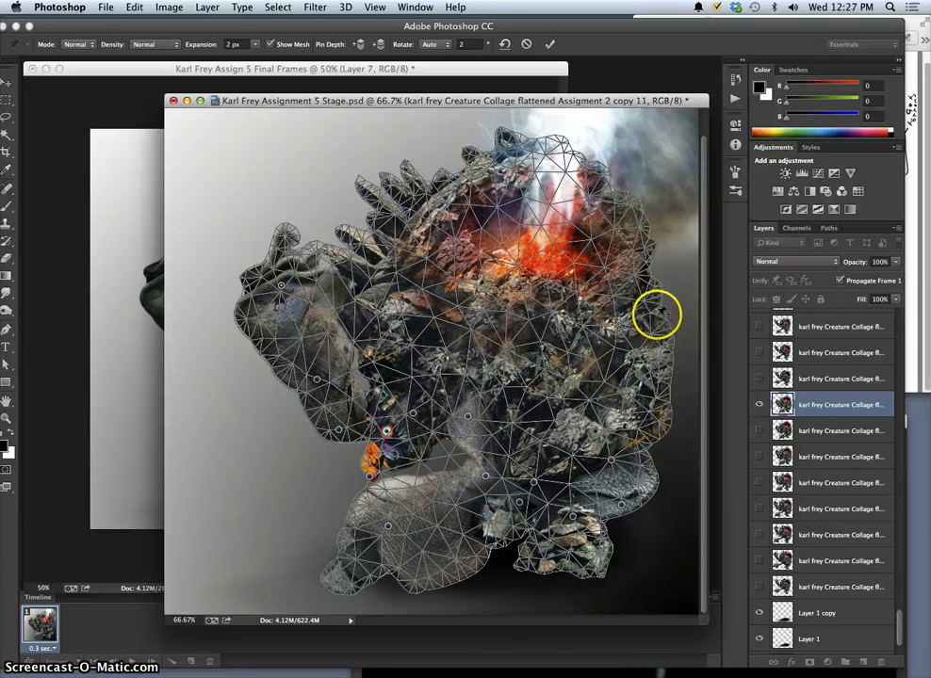
Add Puppet Warp pins on the creature's back edge and spines, shift both slightly, and apply the warp.
{"action": "left_click_drag", "start_coordinate": [660, 316], "coordinate": [665, 325]}
{"action": "mouse_move", "coordinate": [385, 223]}
{"action": "left_mouse_down"}
{"action": "mouse_move", "coordinate": [384, 202]}
{"action": "mouse_move", "coordinate": [390, 223]}
{"action": "left_mouse_up"}
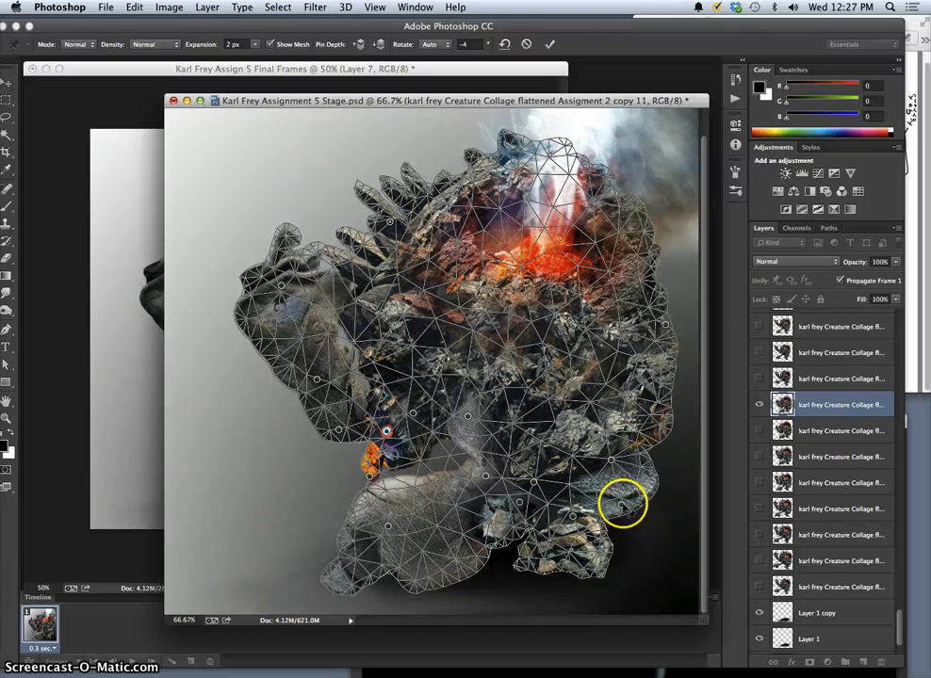
{"action": "key", "text": "Return"}
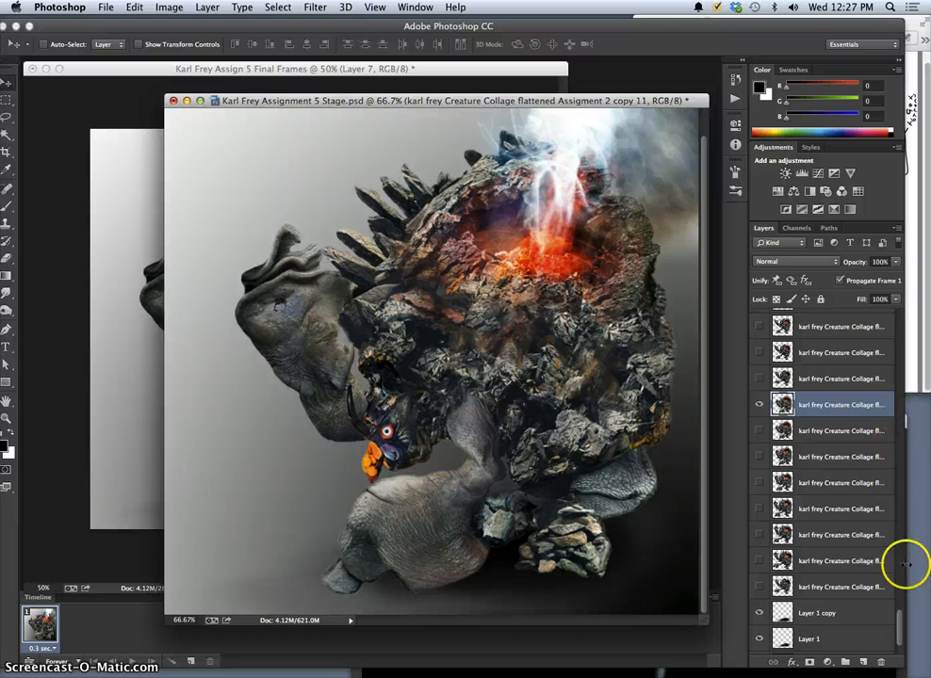
Duplicate the Soft Light layer Layer 85 copy, and show the glow layers Layer 86 copy 3 and Layer 86 copy 4.
{"action": "left_click_drag", "start_coordinate": [899, 621], "coordinate": [901, 296]}
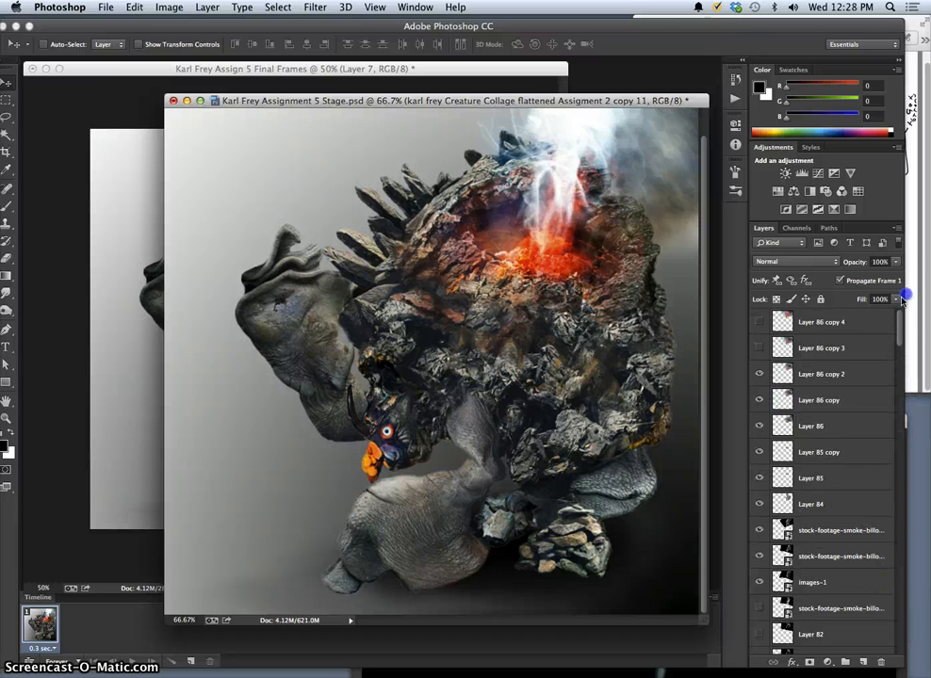
{"action": "left_click", "coordinate": [808, 452]}
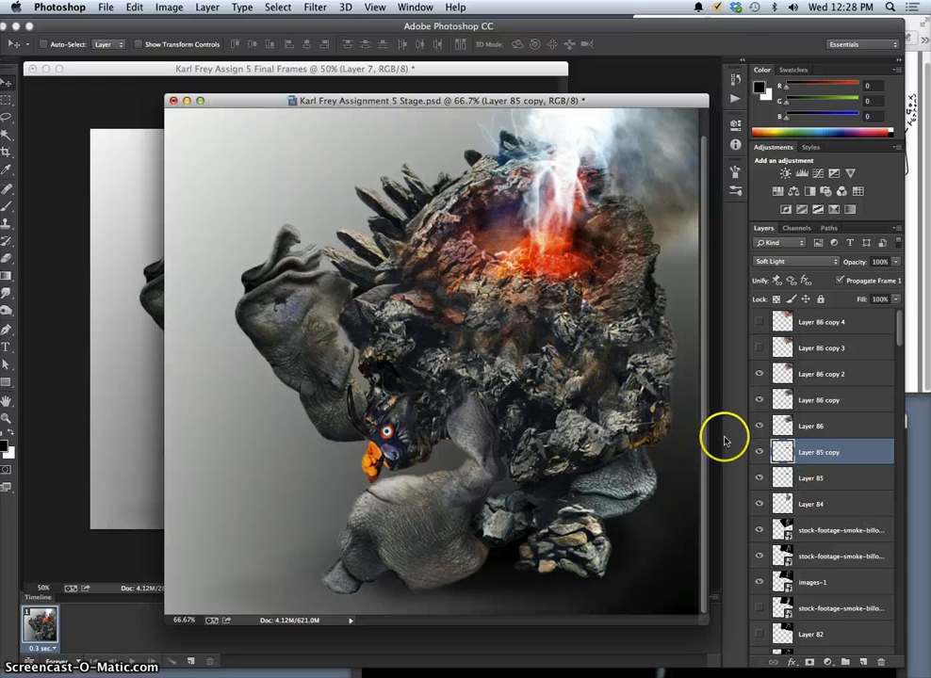
{"action": "key", "text": "super+j"}
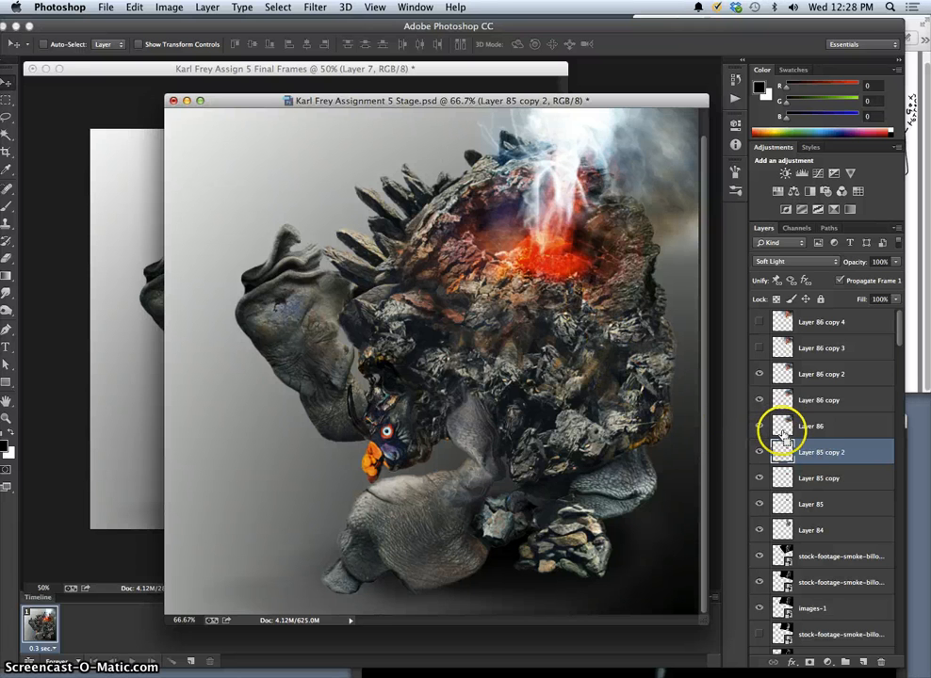
{"action": "left_click", "coordinate": [760, 347]}
{"action": "left_click", "coordinate": [759, 323]}
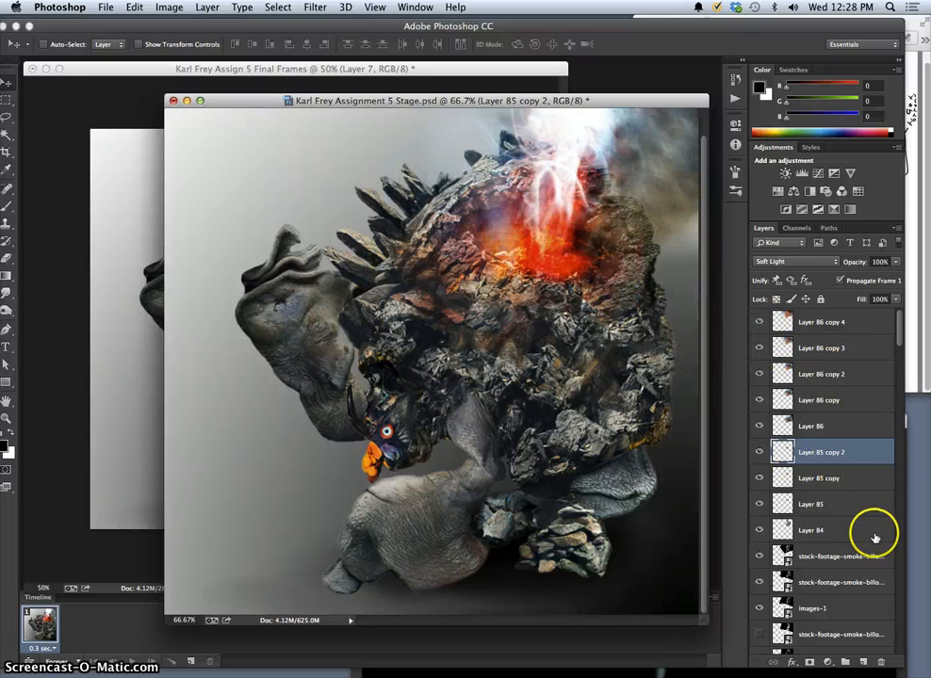
Show the hidden stock-footage smoke layer directly above Layer 82, and try Layer 82 before hiding it again.
{"action": "left_click", "coordinate": [900, 361]}
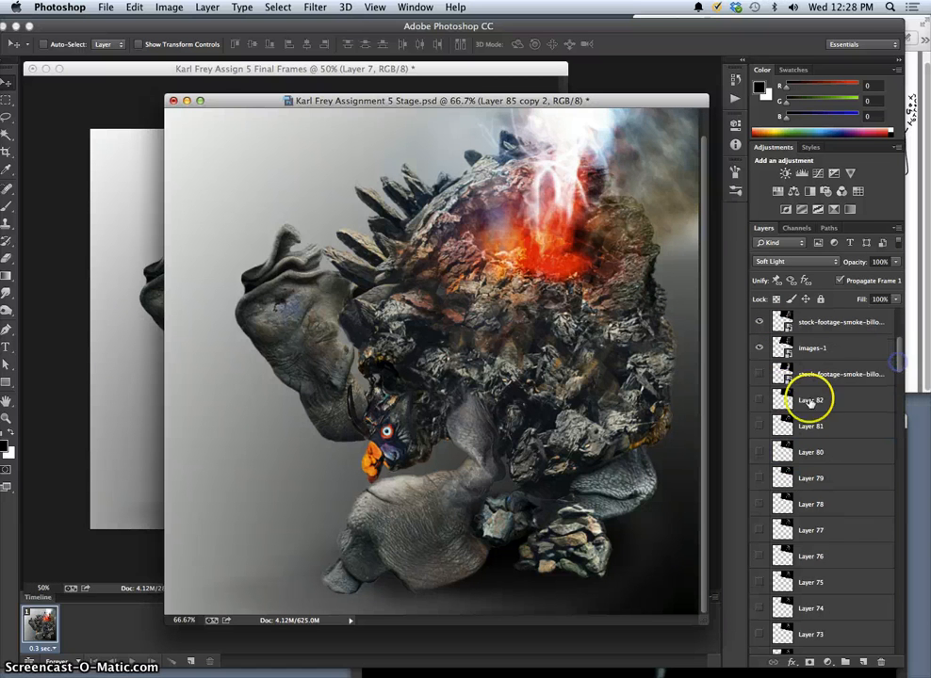
{"action": "left_click", "coordinate": [761, 400]}
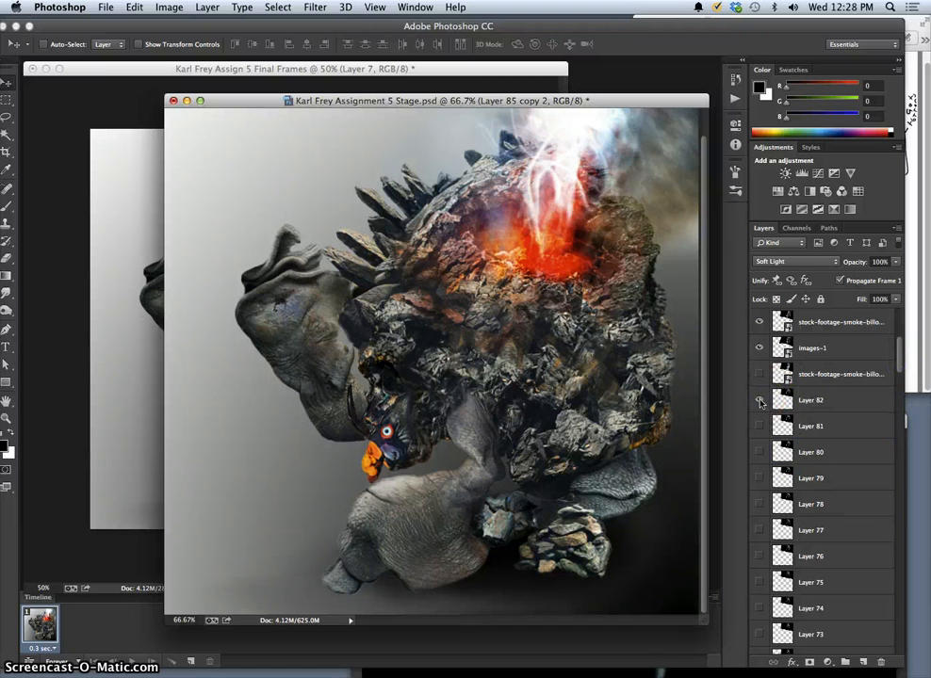
{"action": "left_click", "coordinate": [760, 374]}
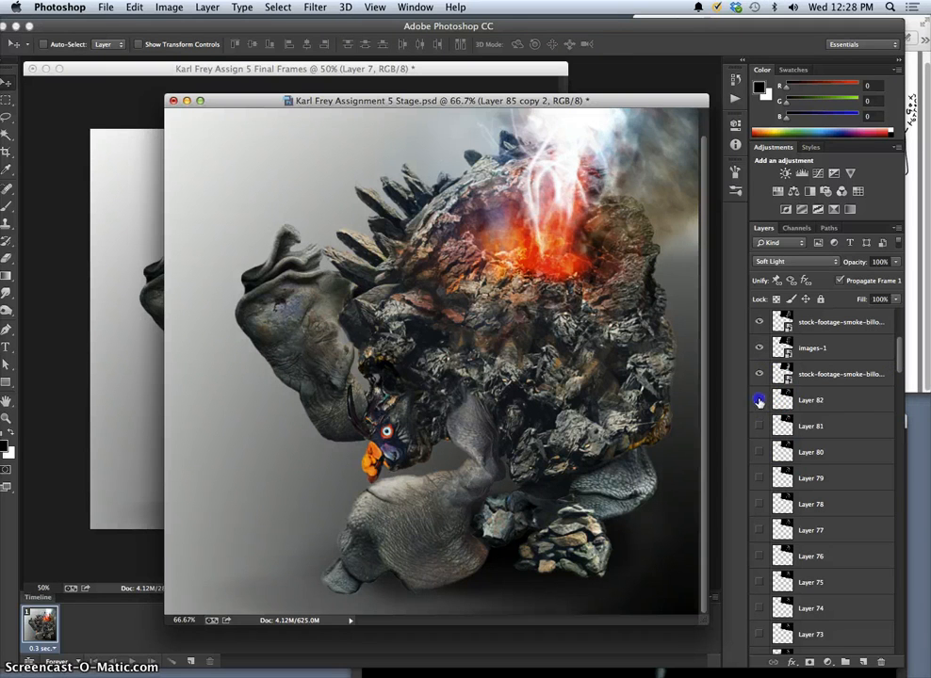
{"action": "left_click_drag", "start_coordinate": [759, 400], "coordinate": [756, 485]}
Preview the smoke with Layer 78 switched on and off.
{"action": "left_click", "coordinate": [759, 501]}
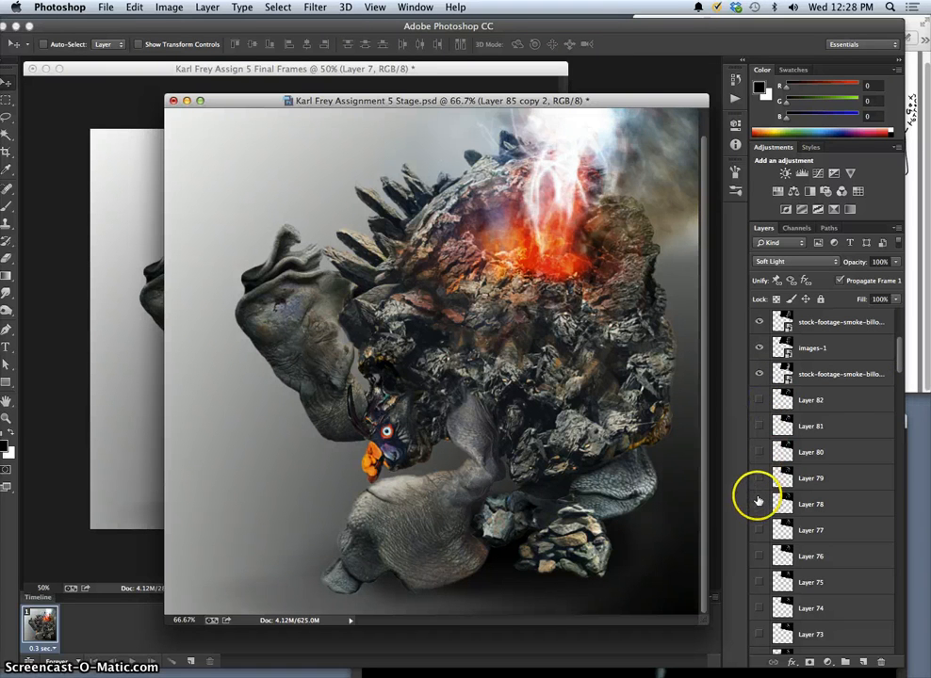
{"action": "left_click", "coordinate": [759, 501]}
{"action": "left_click", "coordinate": [758, 501]}
{"action": "left_click", "coordinate": [759, 499]}
{"action": "left_click", "coordinate": [759, 499]}
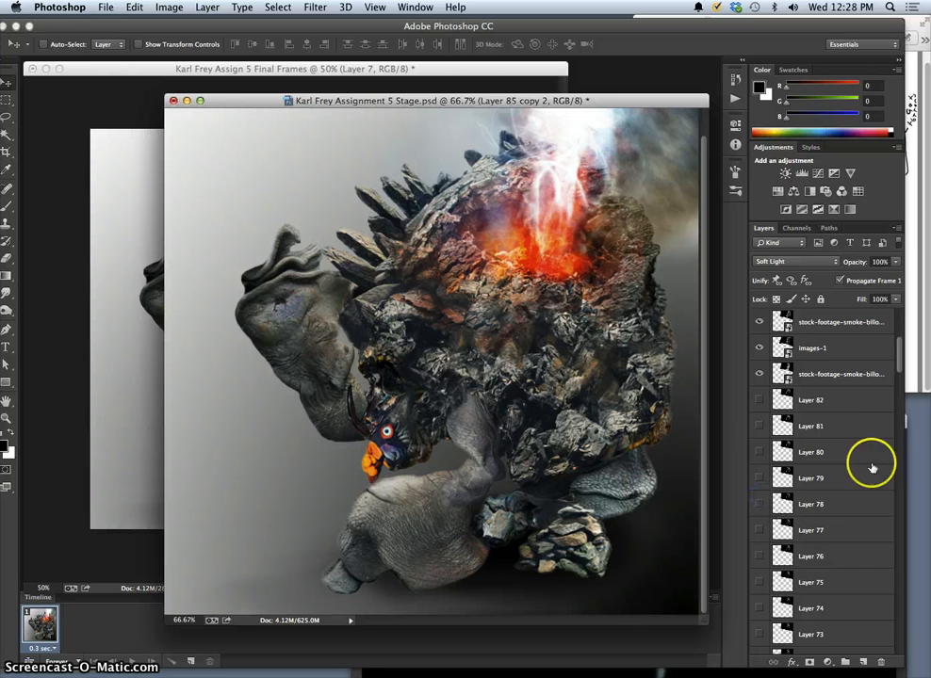
Compare the smoke plume with the lower smoke layers, including Layer 20 and Layer 9, switched on and off.
{"action": "left_click_drag", "start_coordinate": [899, 364], "coordinate": [898, 438]}
{"action": "left_click", "coordinate": [759, 479]}
{"action": "left_click", "coordinate": [761, 530]}
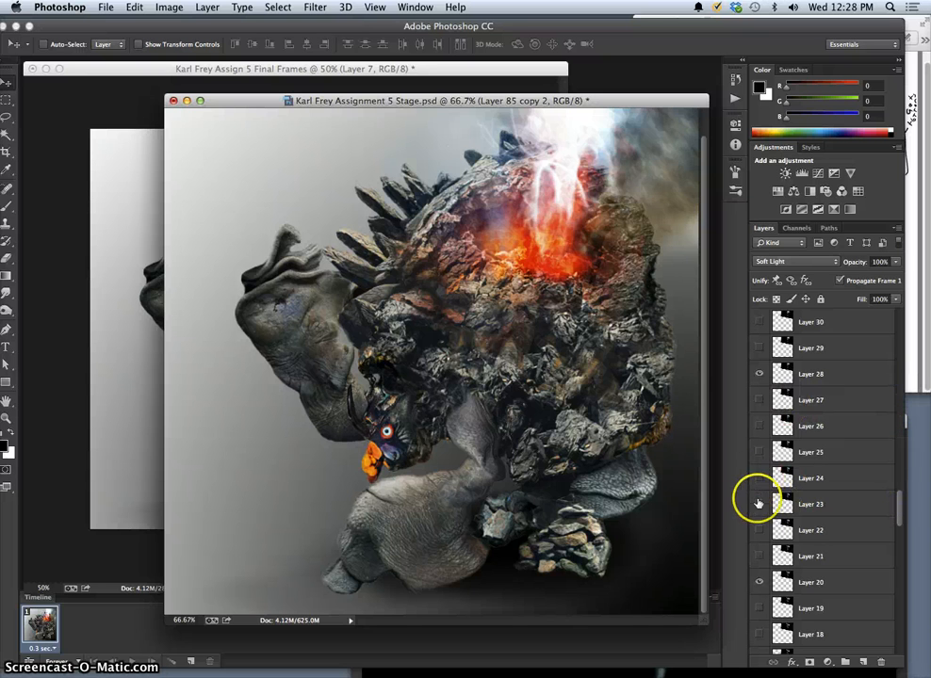
{"action": "left_click", "coordinate": [759, 583]}
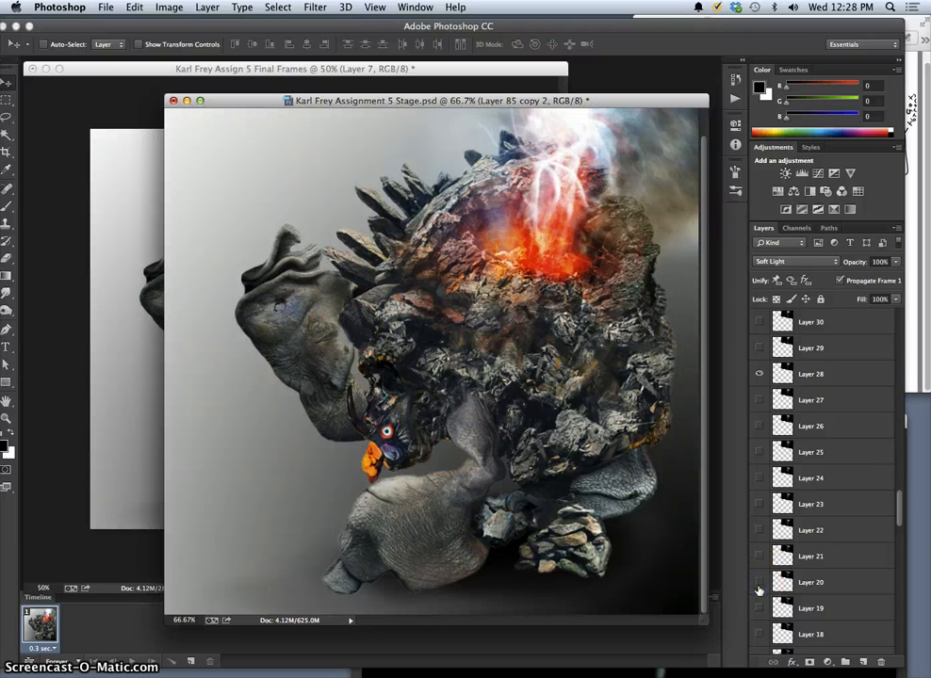
{"action": "left_click", "coordinate": [759, 583]}
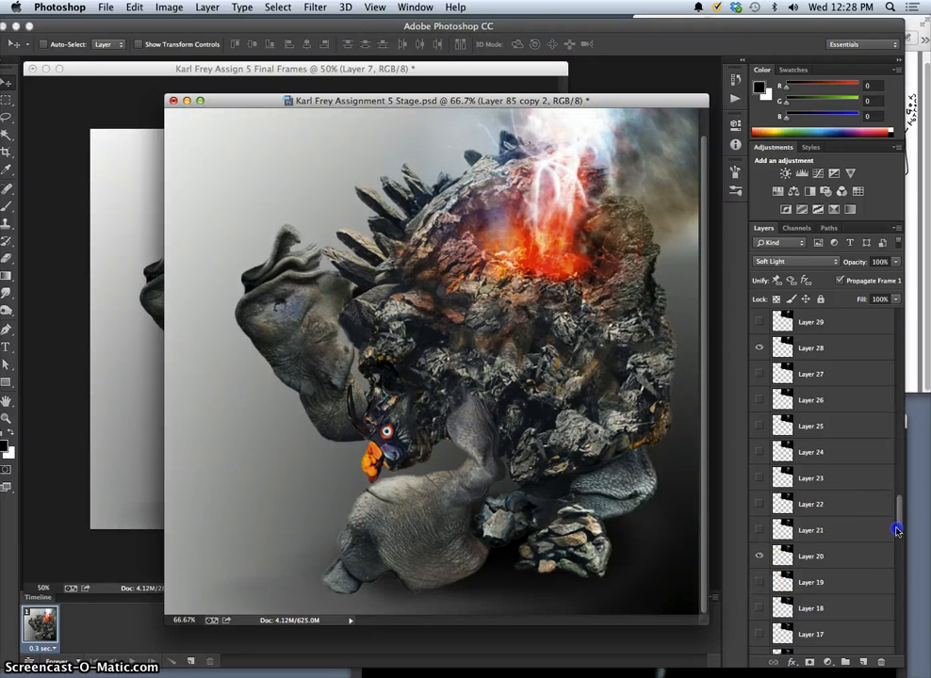
{"action": "left_click", "coordinate": [759, 478]}
{"action": "left_click", "coordinate": [759, 481]}
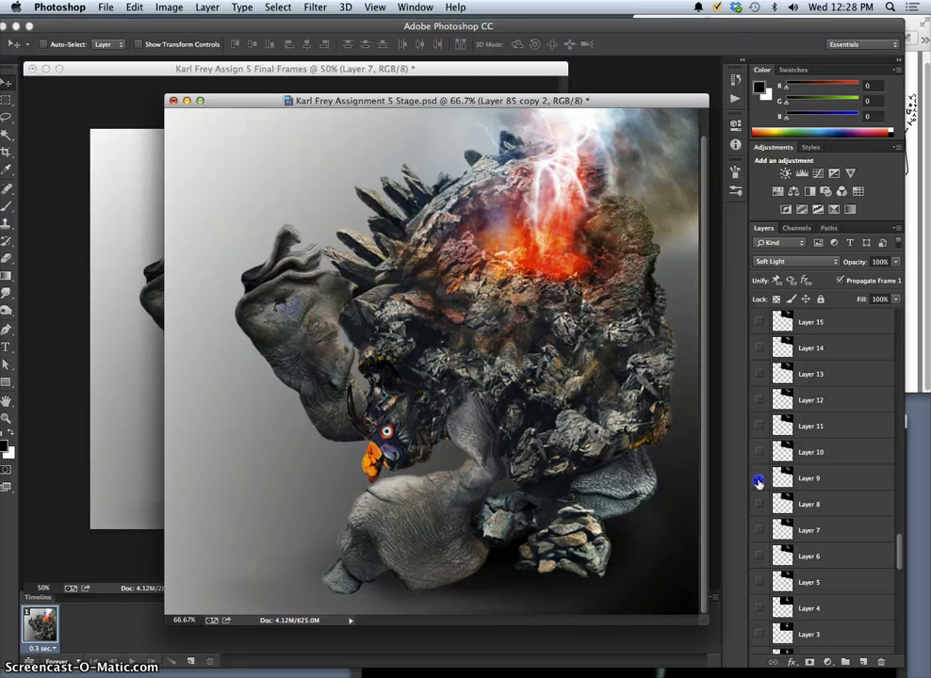
{"action": "left_click", "coordinate": [759, 480]}
Flatten the Stage document into a single background, discarding the hidden layers.
{"action": "left_click_drag", "start_coordinate": [900, 544], "coordinate": [896, 624]}
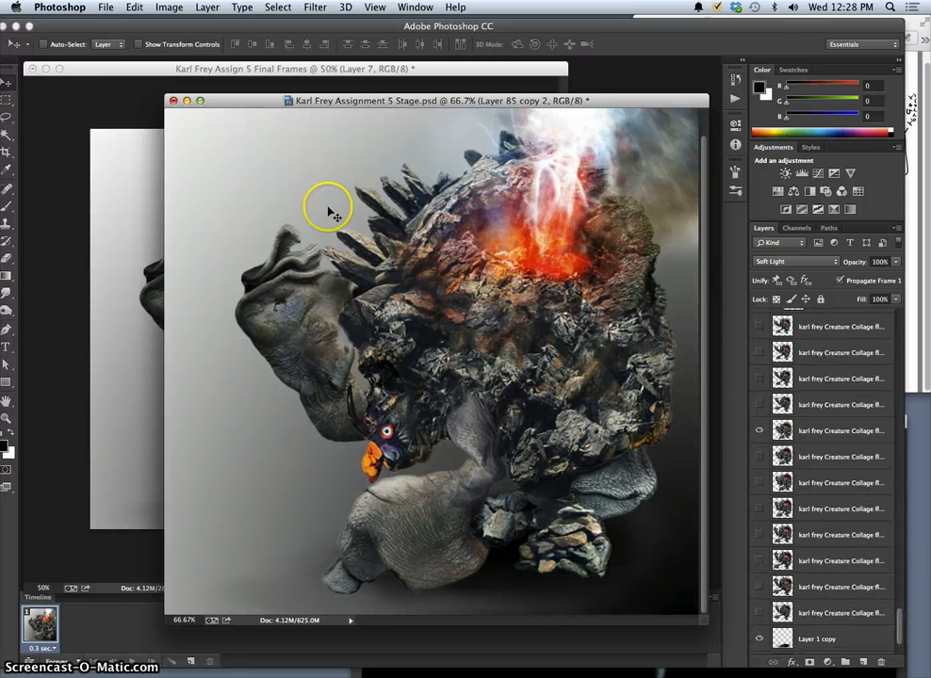
{"action": "left_click", "coordinate": [208, 6]}
{"action": "left_click", "coordinate": [236, 480]}
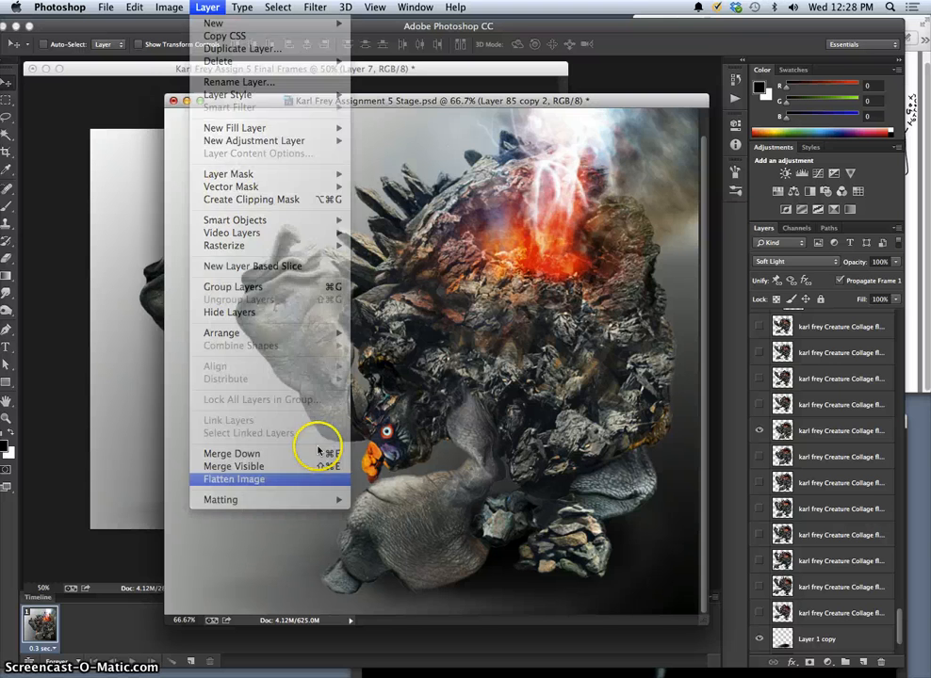
{"action": "left_click", "coordinate": [565, 242]}
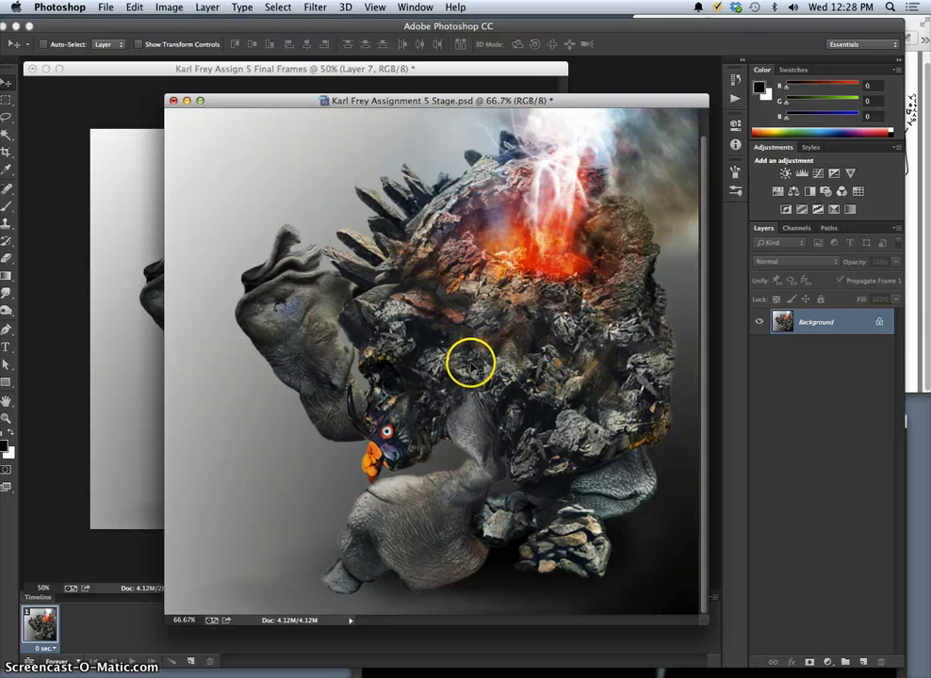
Copy the whole flattened canvas and paste it into the Final Frames document as a new top layer.
{"action": "key", "text": "super+a"}
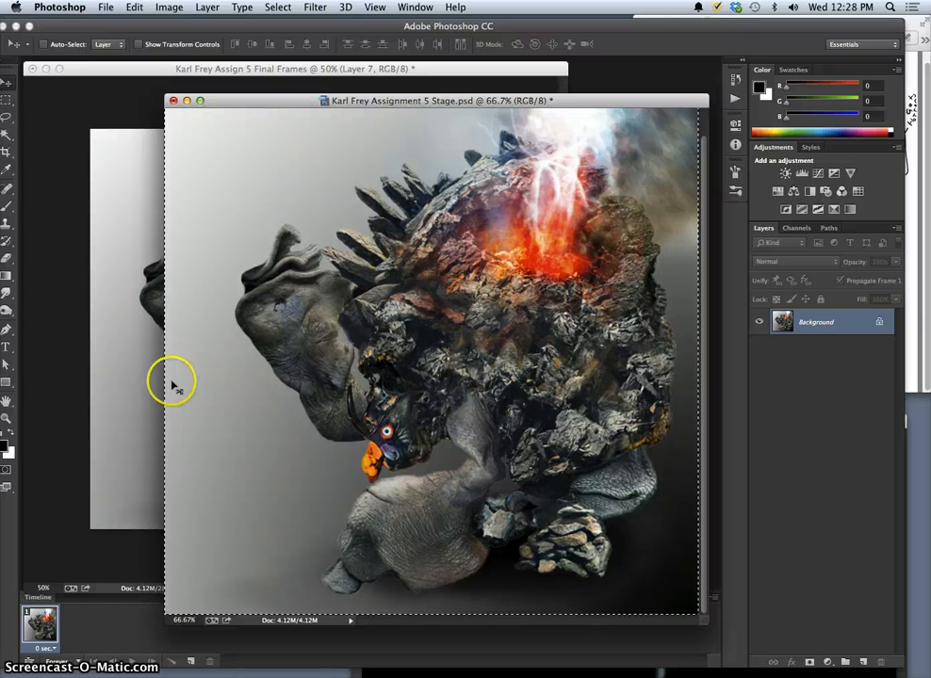
{"action": "left_click", "coordinate": [139, 401]}
{"action": "key", "text": "super+v"}
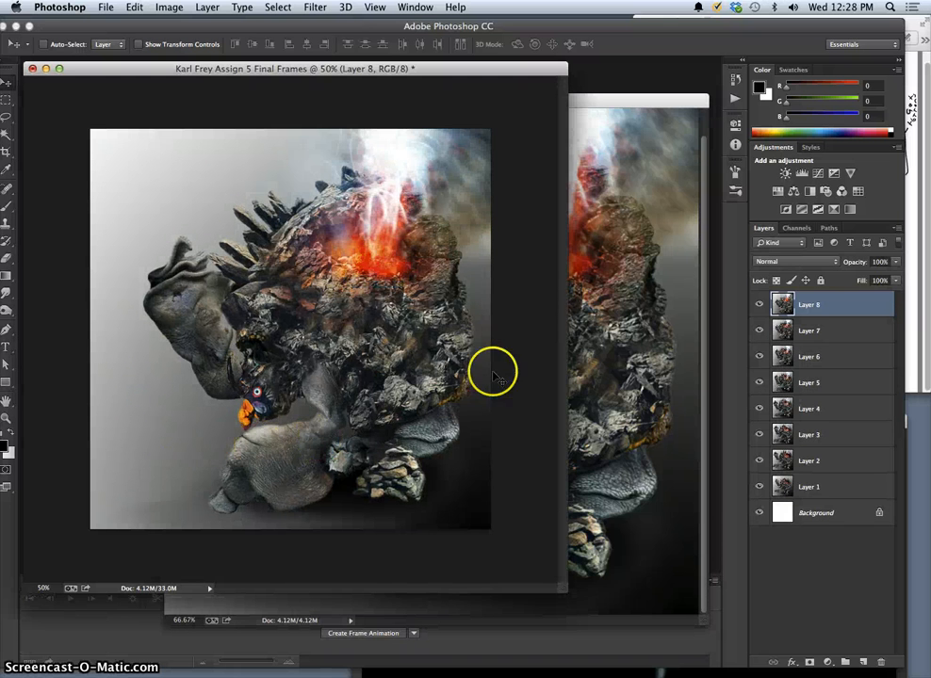
Revert the Stage document's history to the last Layer Via Copy state, before the flattening.
{"action": "left_click", "coordinate": [624, 325]}
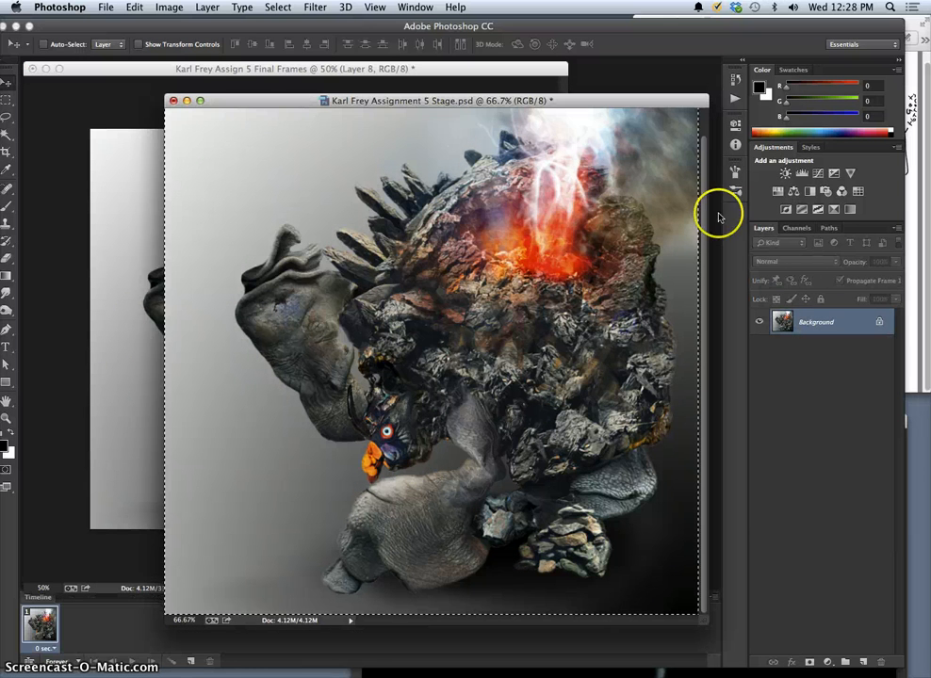
{"action": "left_click", "coordinate": [735, 78]}
{"action": "left_click_drag", "start_coordinate": [717, 108], "coordinate": [718, 476]}
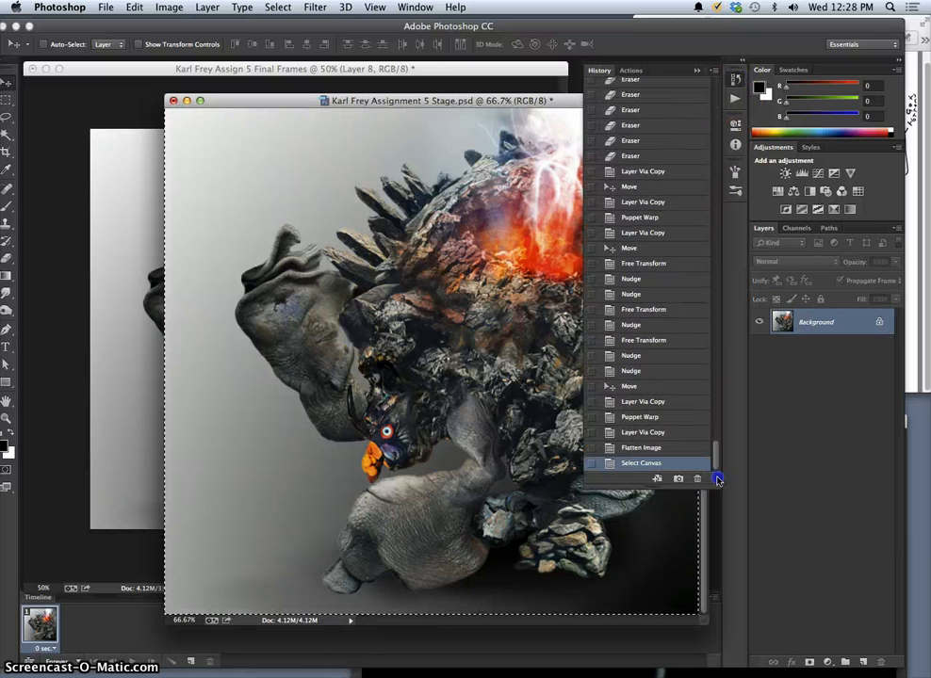
{"action": "left_click", "coordinate": [644, 433]}
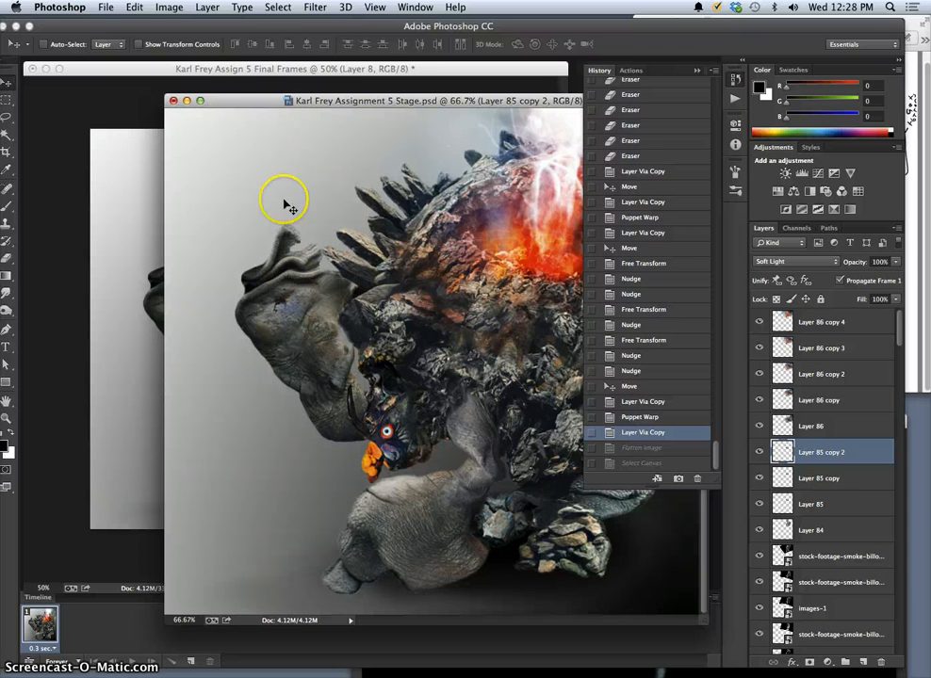
Save the layered Stage document and close the history list.
{"action": "left_click_drag", "start_coordinate": [263, 102], "coordinate": [262, 104]}
{"action": "left_click", "coordinate": [105, 7]}
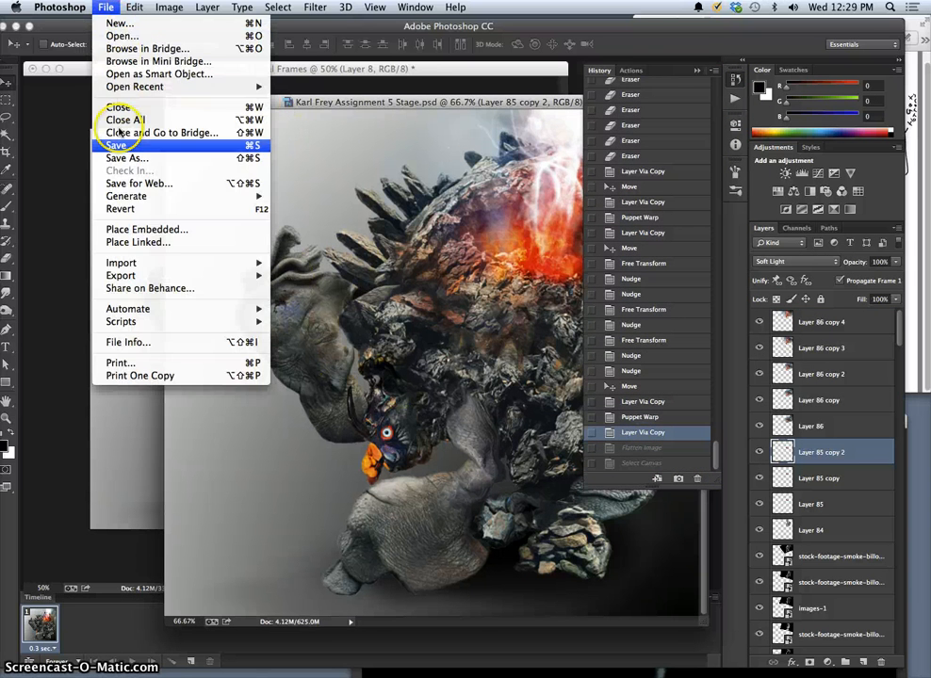
{"action": "left_click", "coordinate": [132, 141]}
{"action": "left_click", "coordinate": [695, 74]}
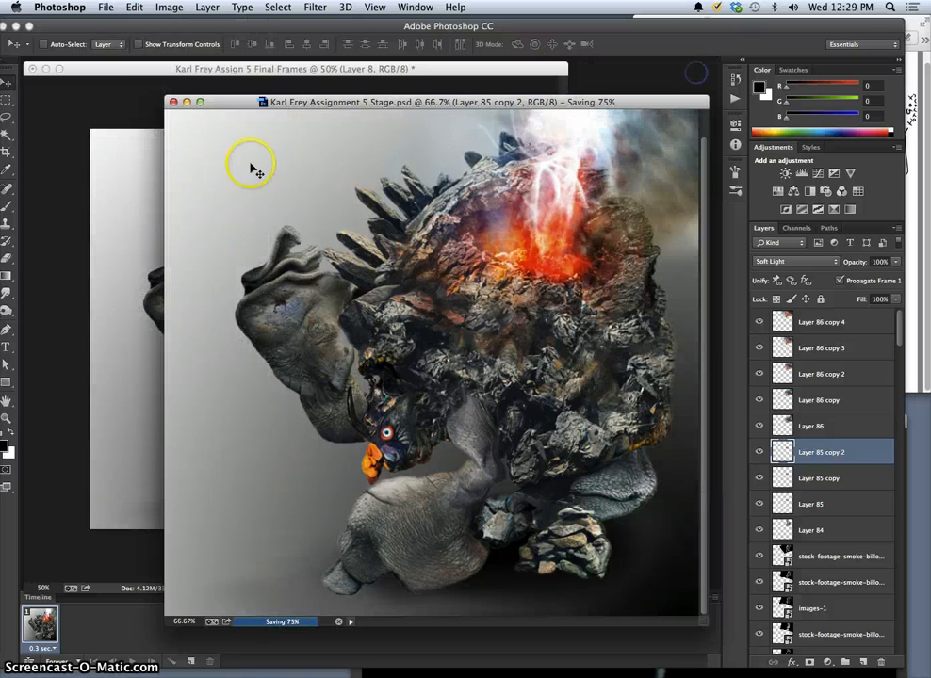
Review the frames in the Final Frames document by hiding Layers 8 to 1 in turn and showing them again in order.
{"action": "left_click", "coordinate": [141, 68]}
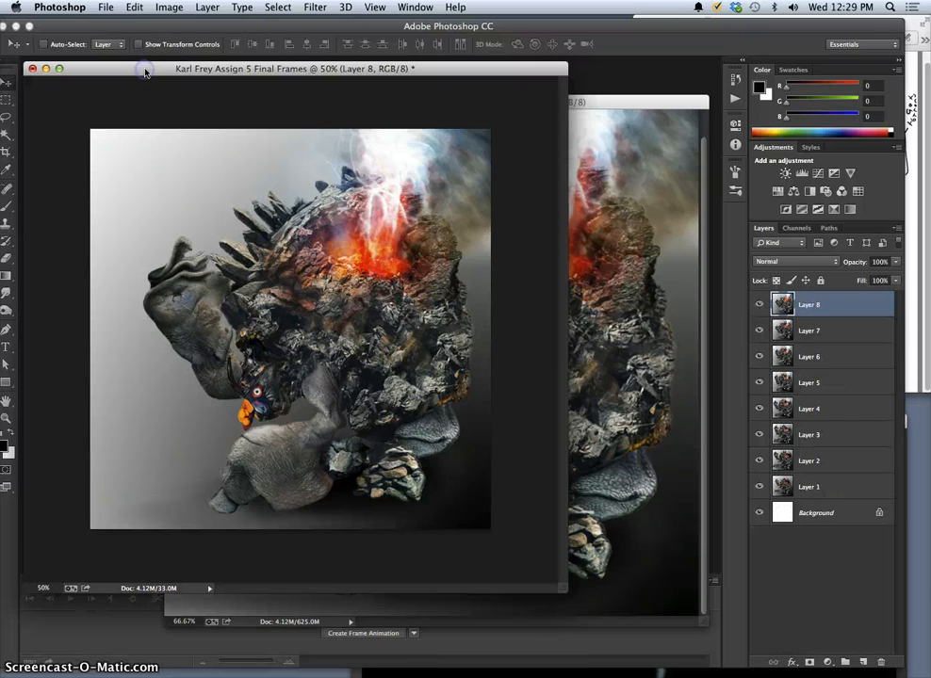
{"action": "left_click", "coordinate": [759, 306]}
{"action": "left_click", "coordinate": [760, 331]}
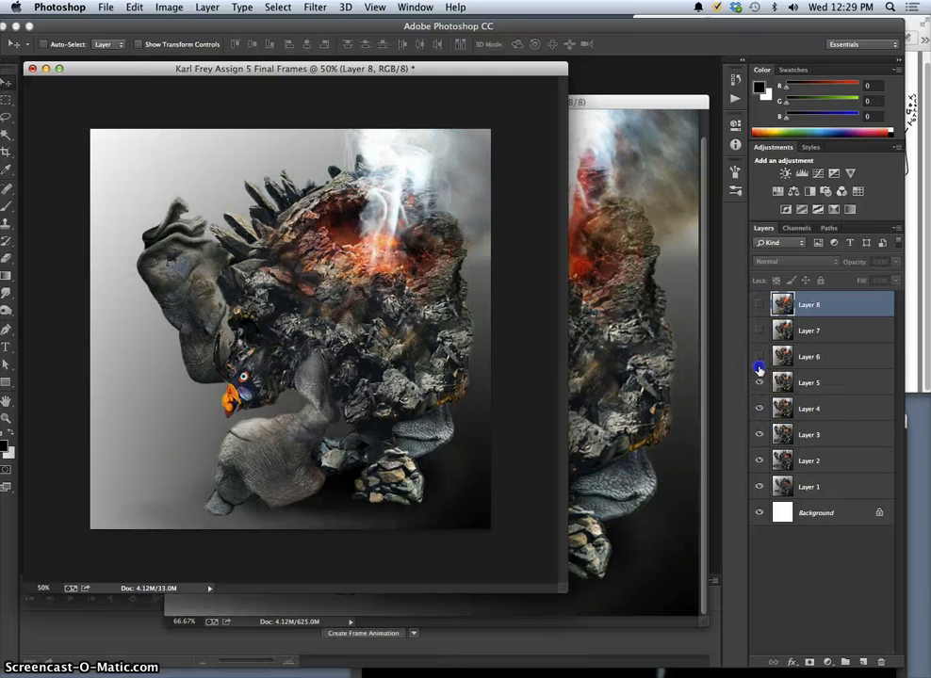
{"action": "left_click", "coordinate": [759, 357]}
{"action": "left_click", "coordinate": [759, 383]}
{"action": "left_click", "coordinate": [759, 408]}
{"action": "left_click", "coordinate": [759, 435]}
{"action": "left_click", "coordinate": [759, 460]}
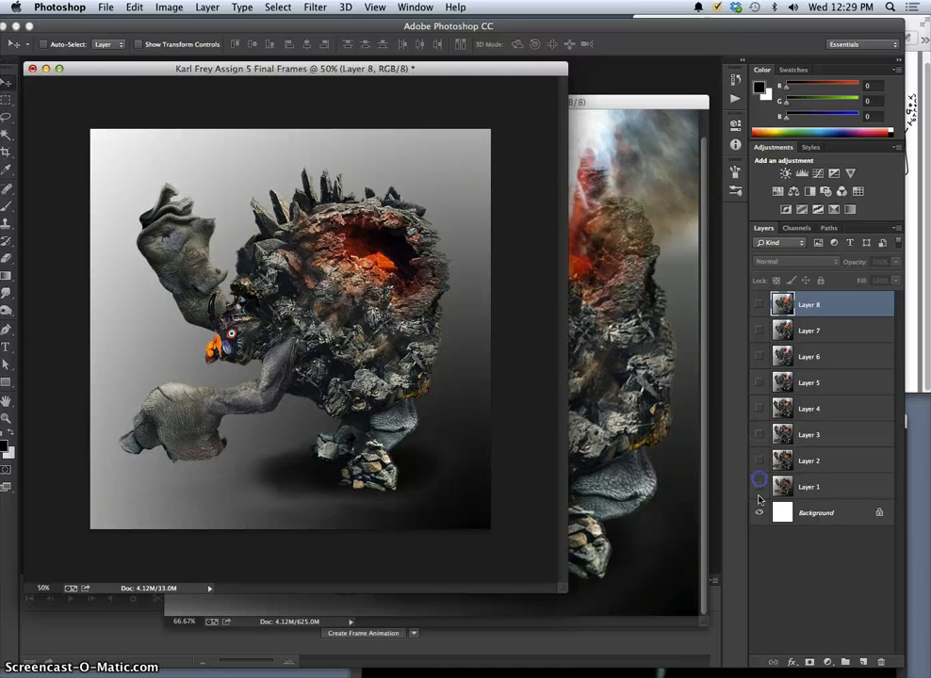
{"action": "left_click", "coordinate": [759, 487]}
{"action": "left_click", "coordinate": [759, 487]}
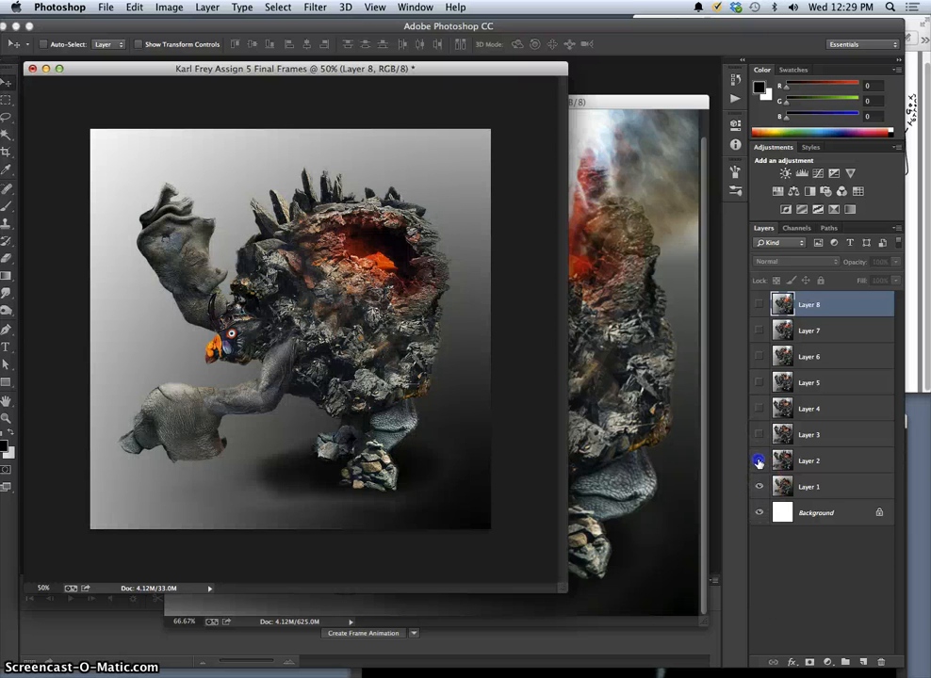
{"action": "left_click", "coordinate": [759, 460]}
{"action": "left_click", "coordinate": [759, 435]}
{"action": "left_click", "coordinate": [759, 409]}
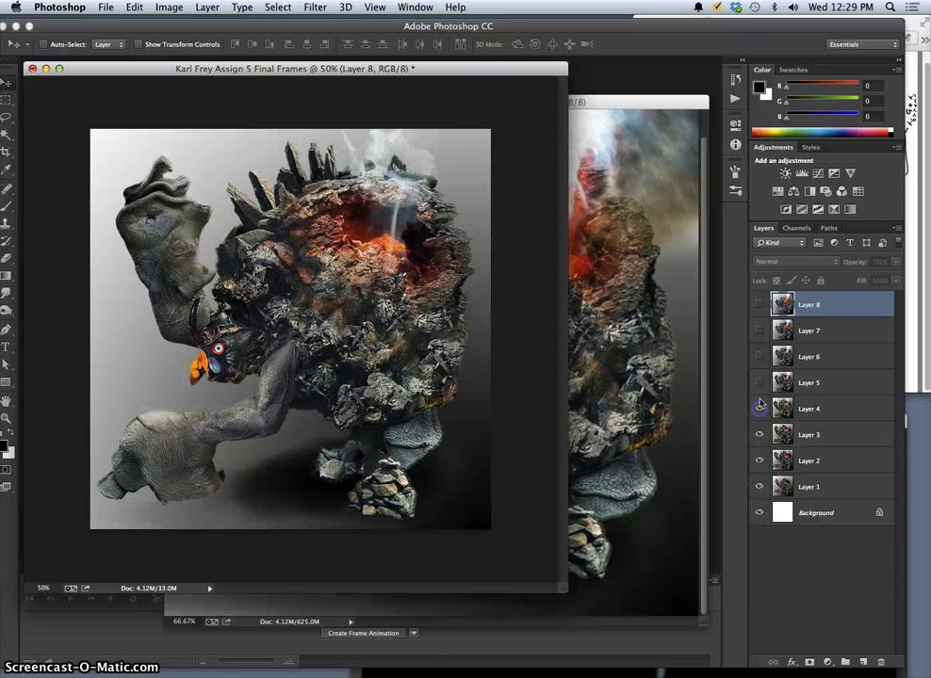
{"action": "left_click", "coordinate": [760, 382]}
{"action": "left_click", "coordinate": [759, 356]}
{"action": "left_click", "coordinate": [759, 331]}
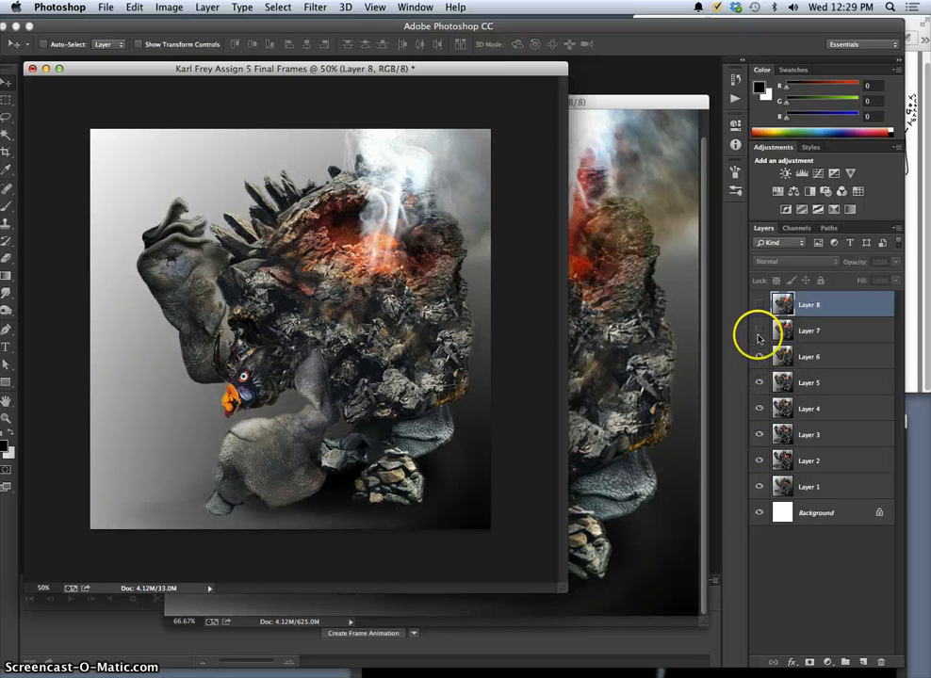
{"action": "left_click", "coordinate": [760, 306]}
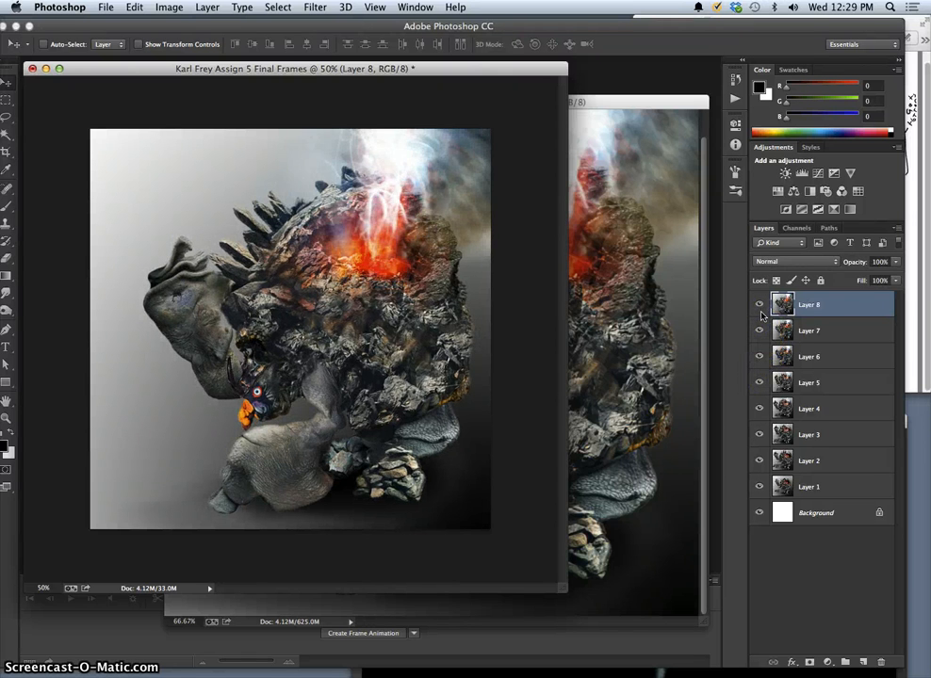
Check the motion through Layers 8 to 1 once more, backward and then forward, by switching each frame's visibility.
{"action": "left_click", "coordinate": [759, 305]}
{"action": "left_click", "coordinate": [760, 331]}
{"action": "left_click", "coordinate": [760, 357]}
{"action": "left_click", "coordinate": [759, 382]}
{"action": "left_click", "coordinate": [760, 409]}
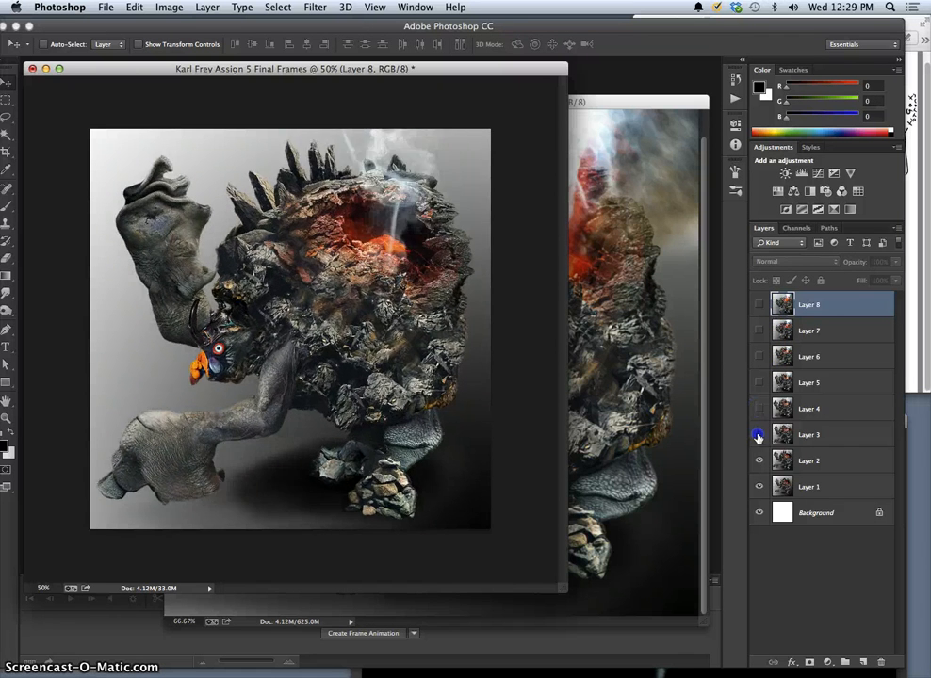
{"action": "left_click", "coordinate": [758, 436]}
{"action": "left_click", "coordinate": [760, 461]}
{"action": "left_click", "coordinate": [760, 487]}
{"action": "left_click", "coordinate": [759, 487]}
{"action": "left_click", "coordinate": [760, 461]}
{"action": "left_click", "coordinate": [758, 438]}
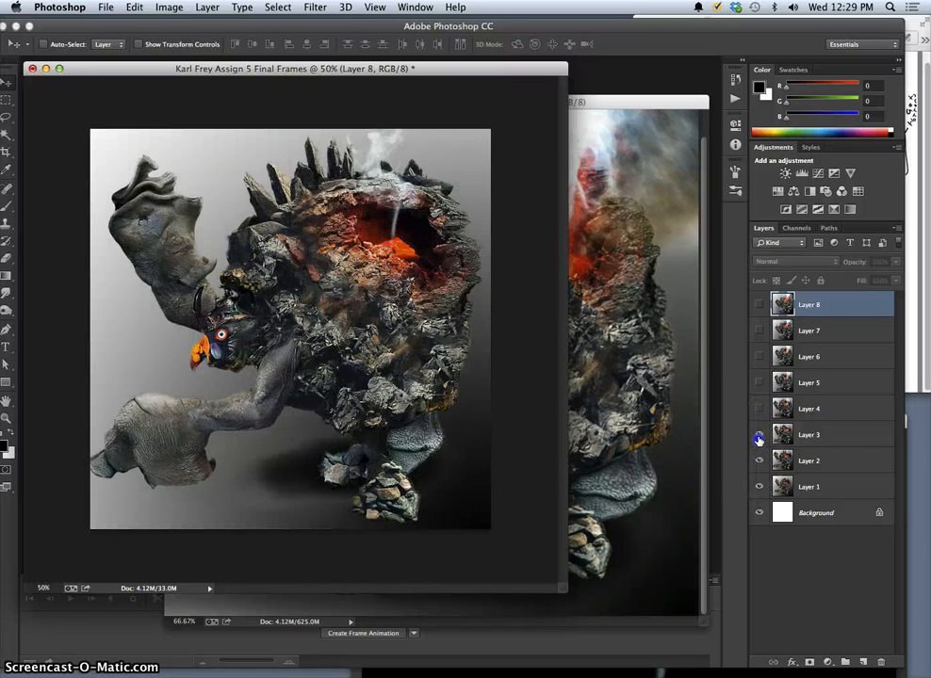
{"action": "left_click", "coordinate": [759, 436]}
{"action": "left_click", "coordinate": [759, 434]}
{"action": "left_click", "coordinate": [759, 410]}
{"action": "left_click", "coordinate": [760, 383]}
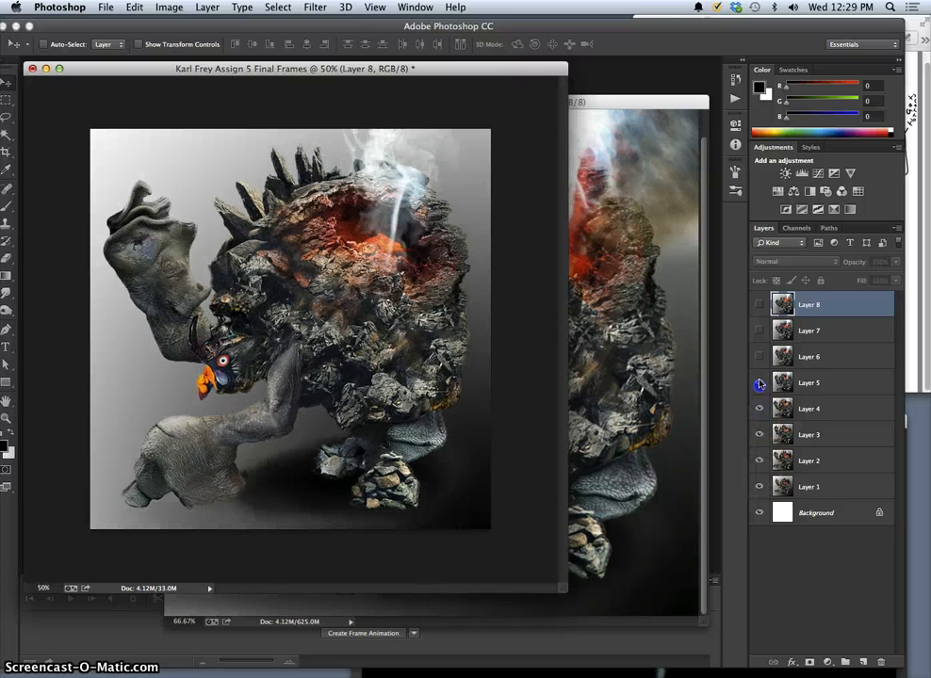
{"action": "left_click", "coordinate": [759, 356]}
{"action": "left_click", "coordinate": [759, 332]}
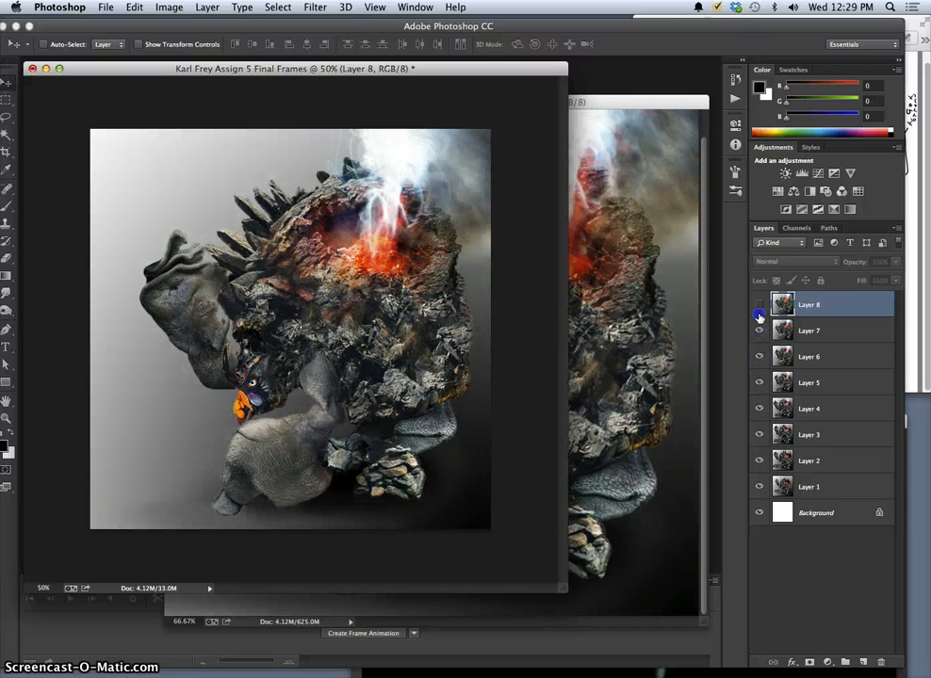
{"action": "left_click", "coordinate": [759, 306]}
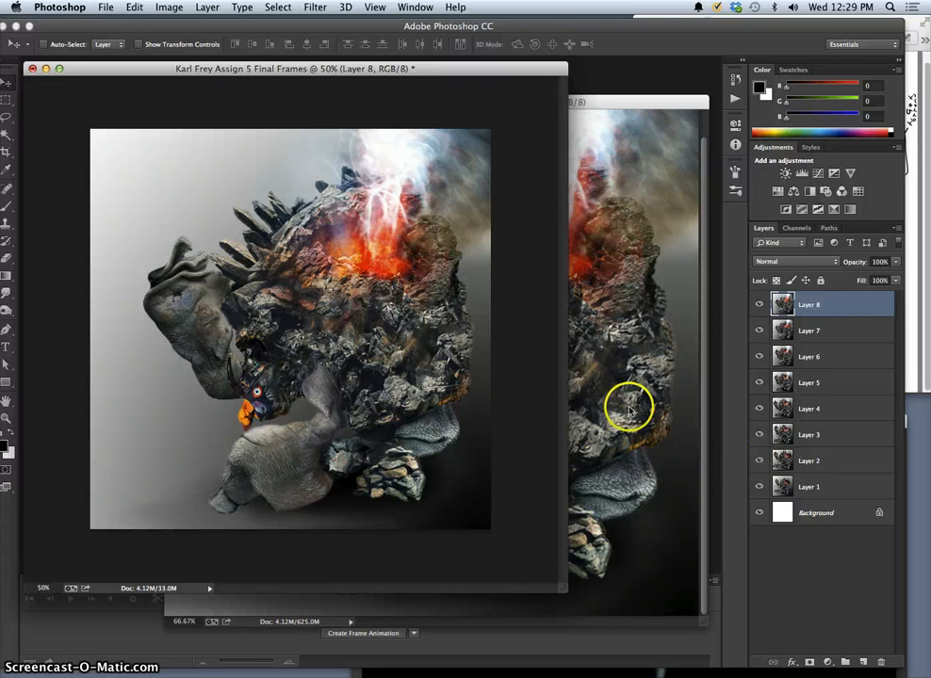
Compare Layer 8 with Layer 7 by switching its visibility, and delete Layer 8 from the Final Frames document.
{"action": "left_click", "coordinate": [759, 306]}
{"action": "left_click", "coordinate": [760, 305]}
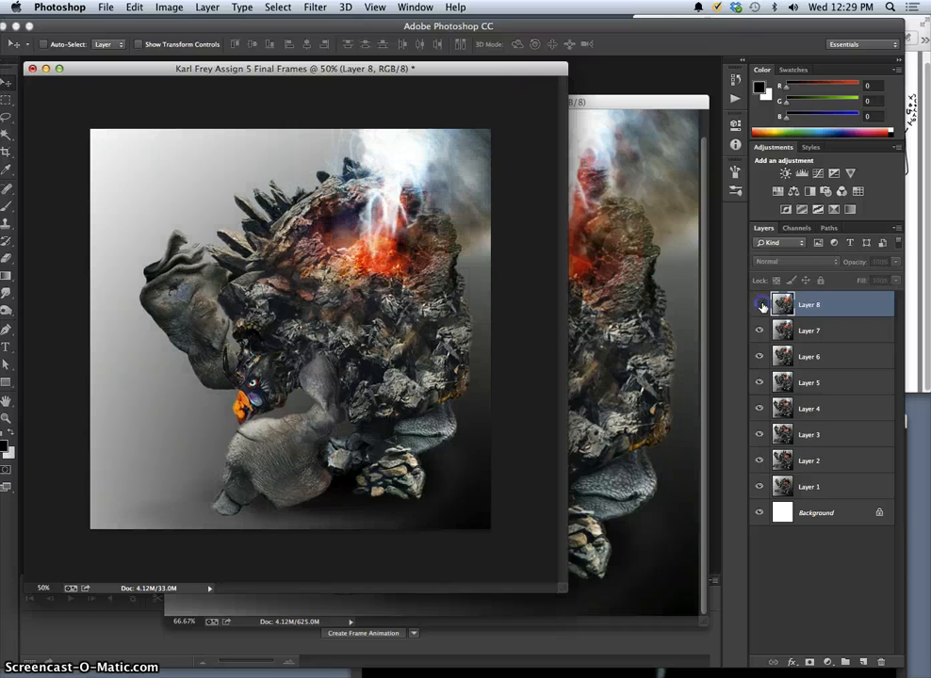
{"action": "left_click", "coordinate": [761, 305]}
{"action": "left_click", "coordinate": [763, 304]}
{"action": "left_click", "coordinate": [762, 304]}
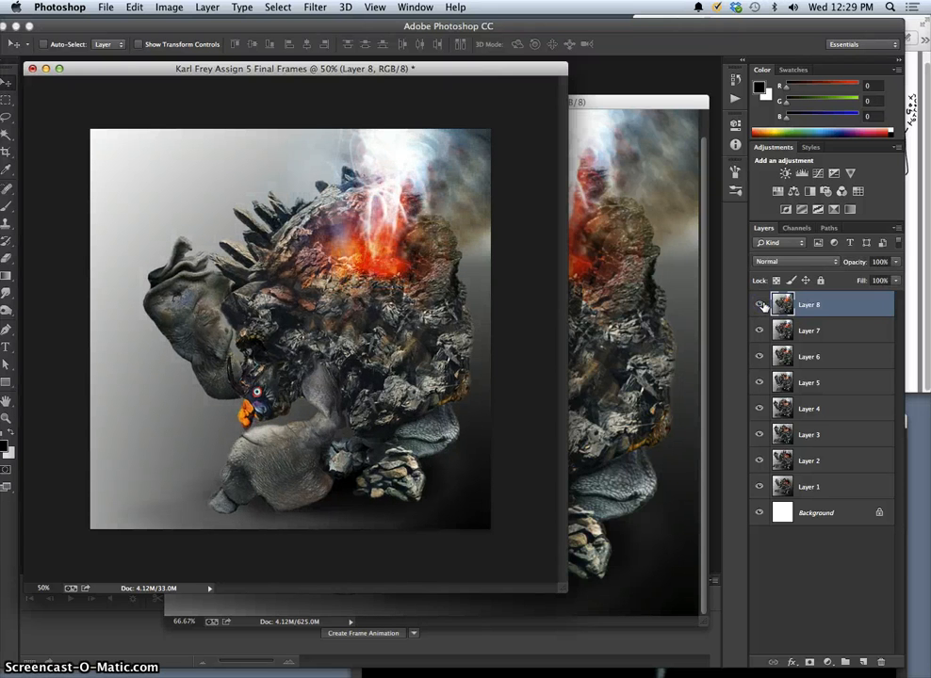
{"action": "left_click", "coordinate": [762, 304]}
{"action": "left_click_drag", "start_coordinate": [824, 306], "coordinate": [882, 662]}
In the Stage document, show Layer 88 copy 2 in the eyes group and fit it and Layer 88 copy 4 onto the creature's eye.
{"action": "left_click", "coordinate": [640, 477]}
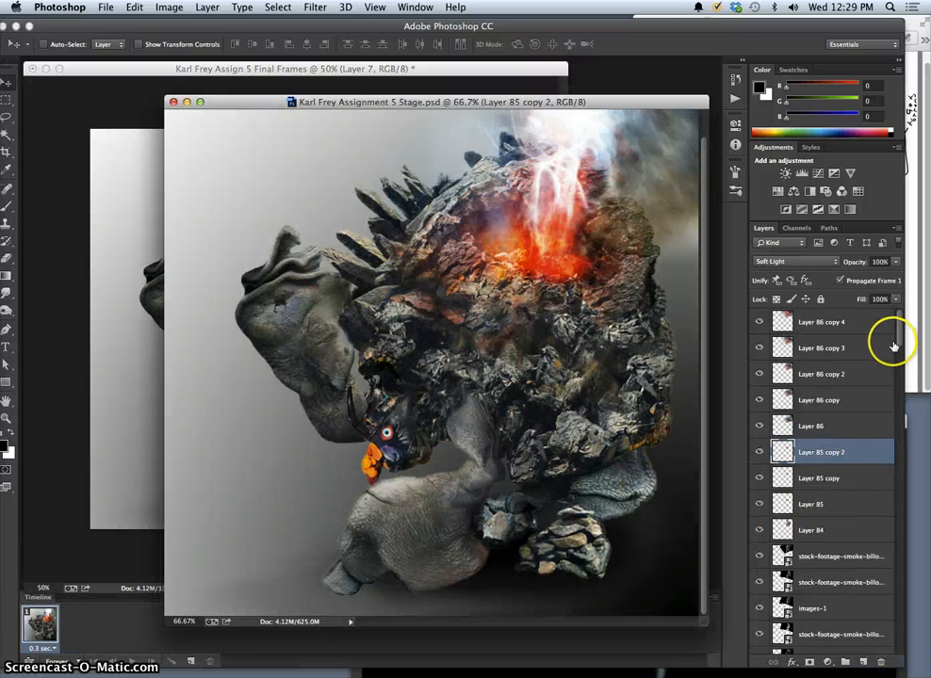
{"action": "left_click_drag", "start_coordinate": [899, 341], "coordinate": [885, 607]}
{"action": "left_click", "coordinate": [760, 432]}
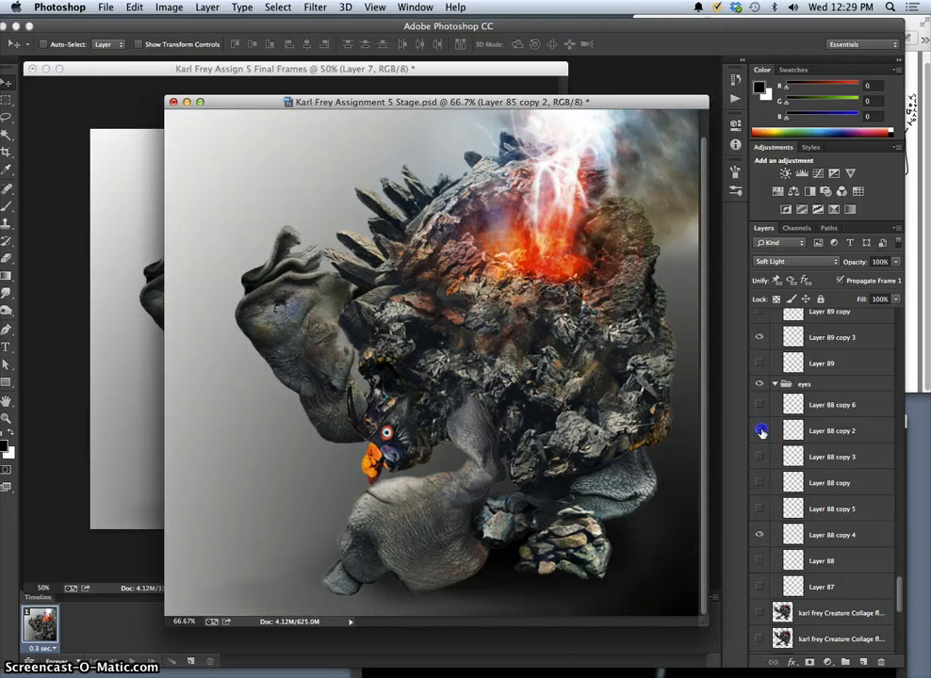
{"action": "left_click", "coordinate": [821, 431]}
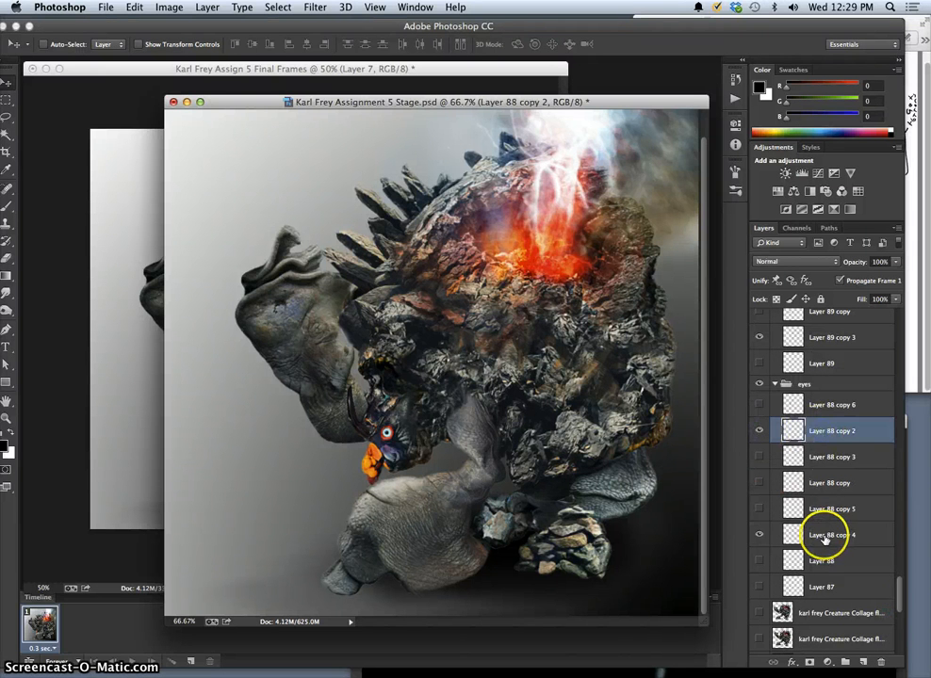
{"action": "left_click", "coordinate": [826, 537], "text": "super"}
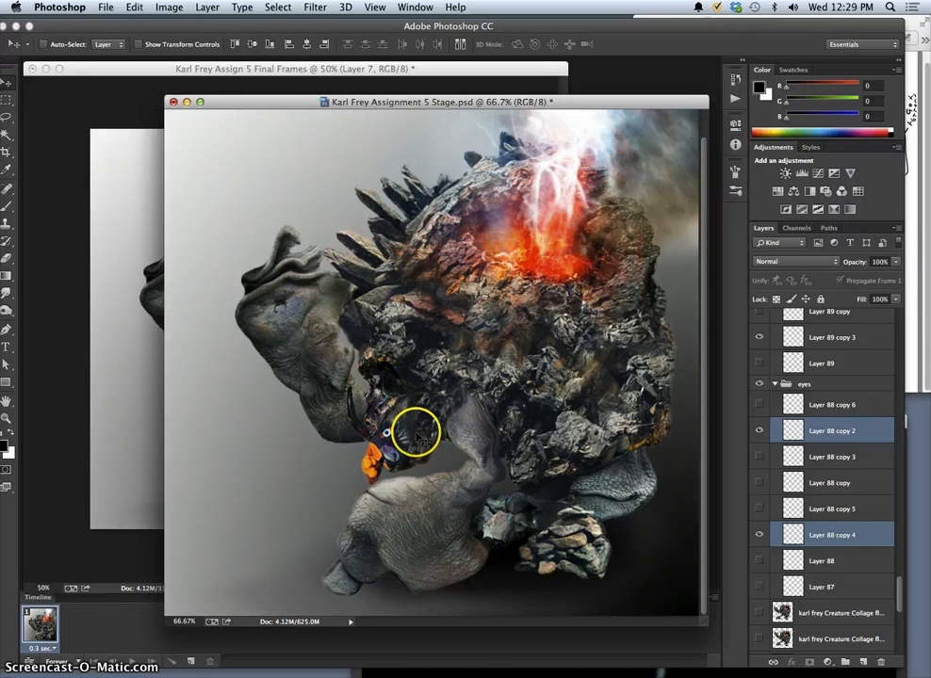
{"action": "left_click", "coordinate": [810, 428]}
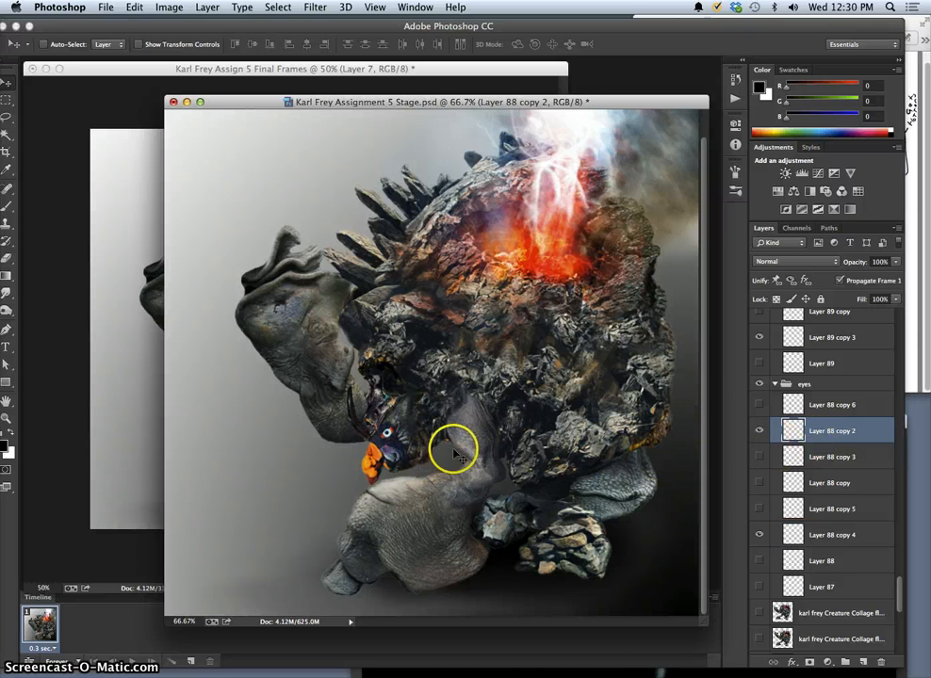
{"action": "left_click", "coordinate": [791, 535]}
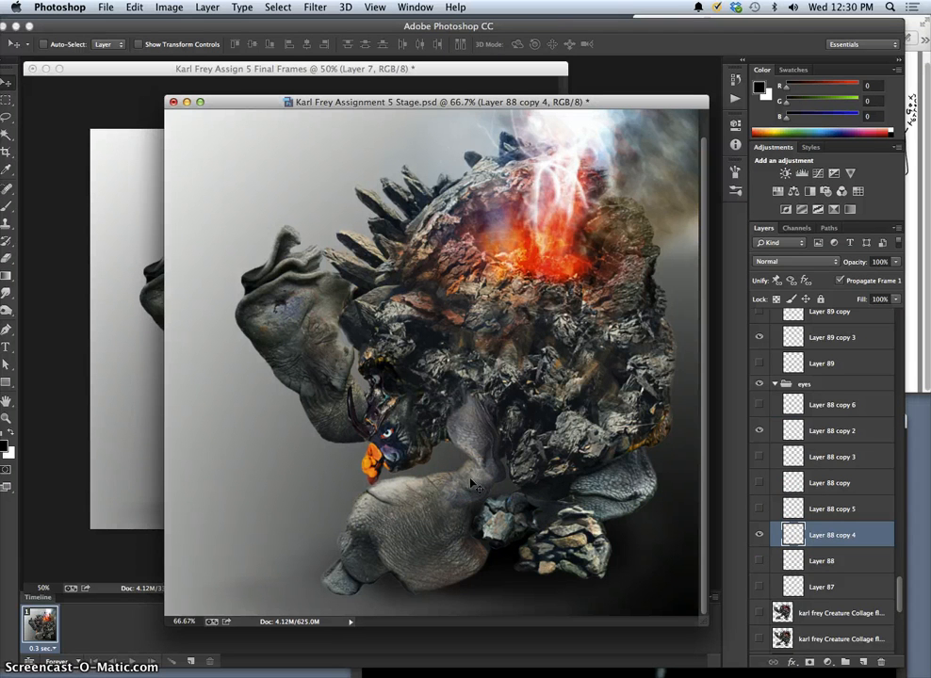
{"action": "left_click", "coordinate": [799, 431]}
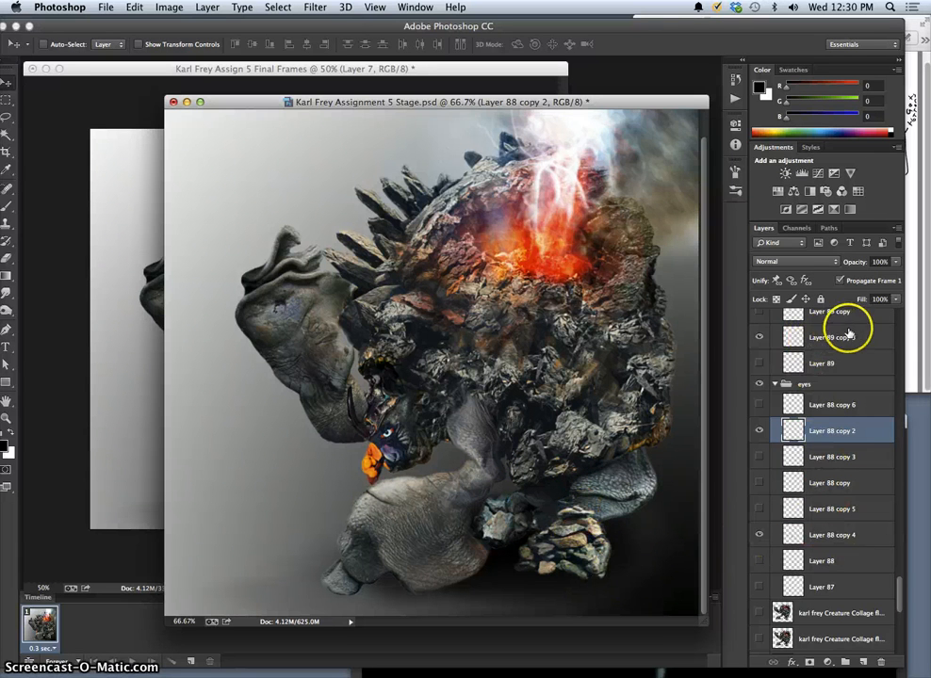
Try Layer 89 copy 3 and Layer 89 copy from the mouth group on the creature's beak, and hide both layers.
{"action": "mouse_move", "coordinate": [900, 595]}
{"action": "left_mouse_down"}
{"action": "mouse_move", "coordinate": [899, 585]}
{"action": "mouse_move", "coordinate": [900, 603]}
{"action": "mouse_move", "coordinate": [899, 575]}
{"action": "left_mouse_up"}
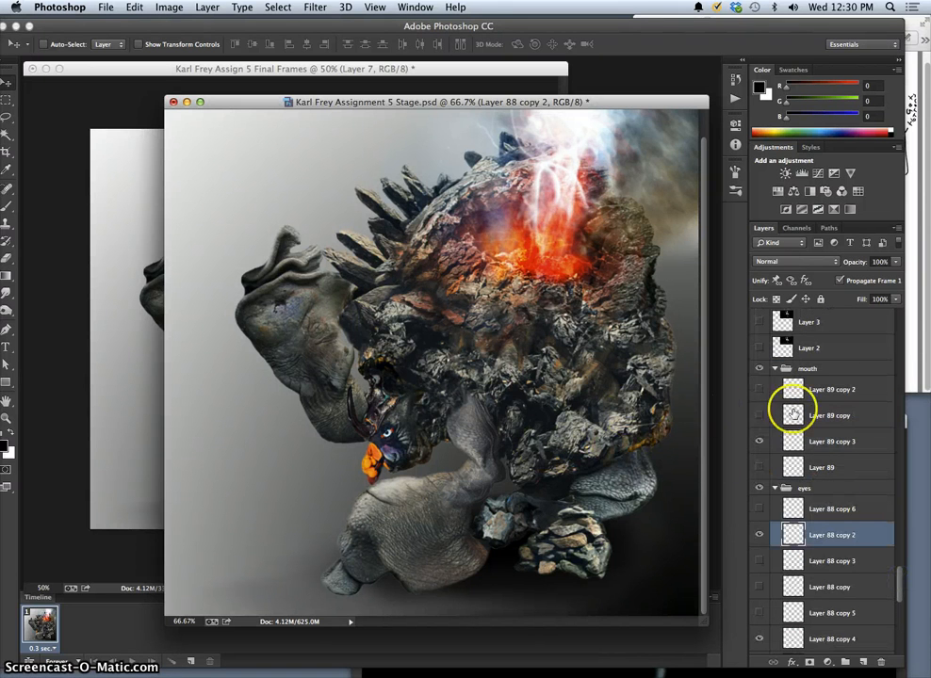
{"action": "left_click", "coordinate": [814, 442]}
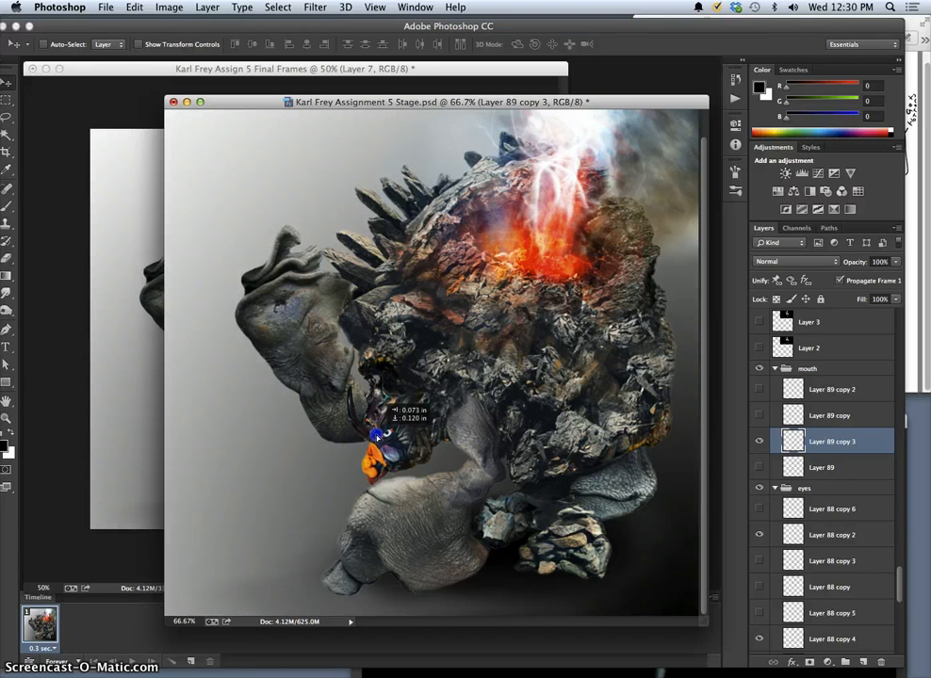
{"action": "left_click", "coordinate": [759, 441]}
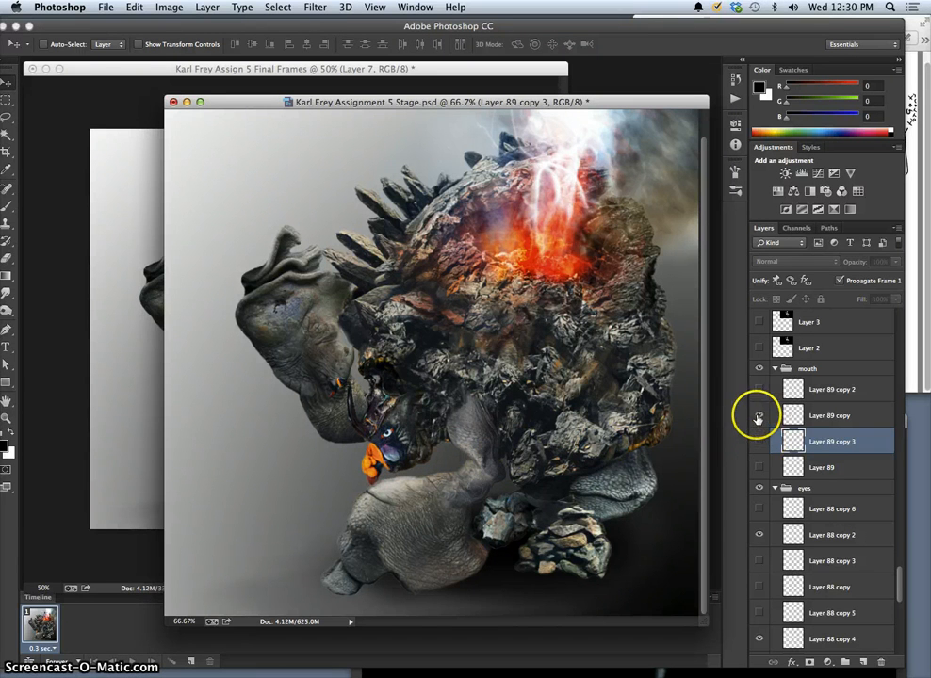
{"action": "left_click_drag", "start_coordinate": [366, 434], "coordinate": [377, 453]}
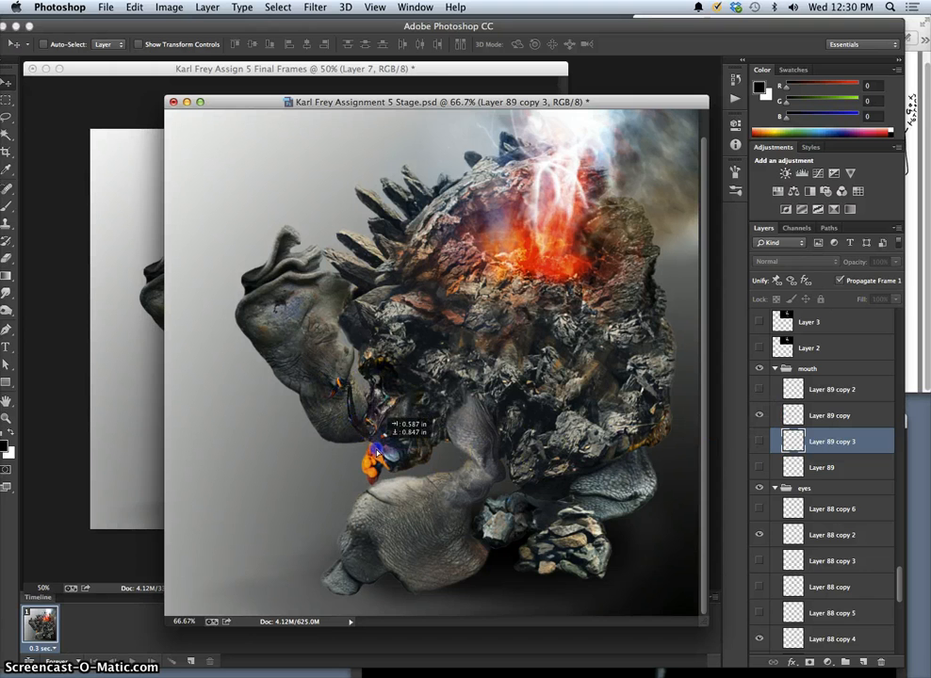
{"action": "left_click", "coordinate": [799, 415]}
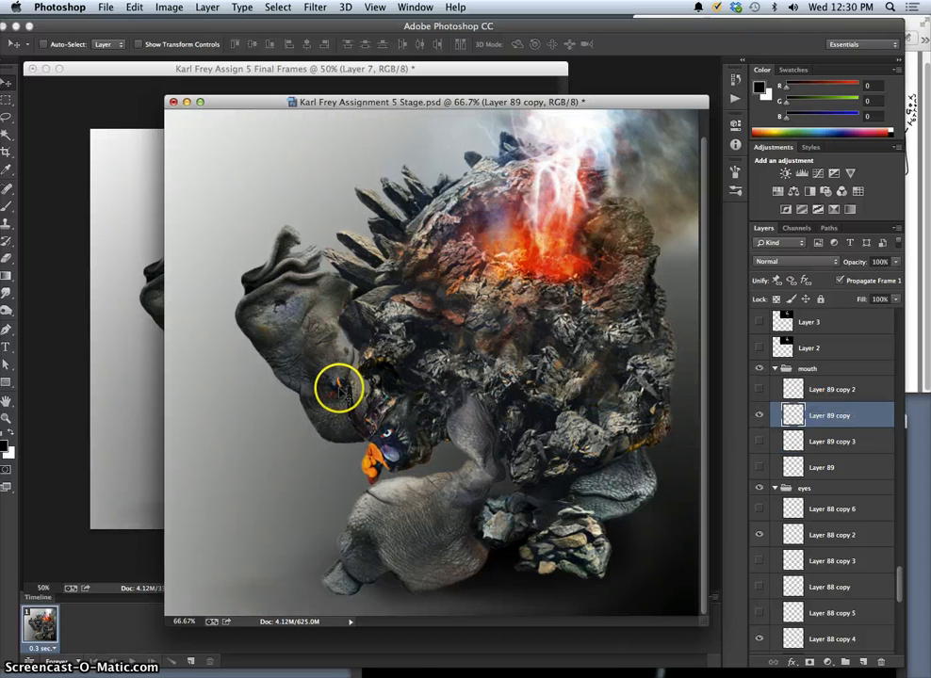
{"action": "left_click_drag", "start_coordinate": [348, 405], "coordinate": [390, 472]}
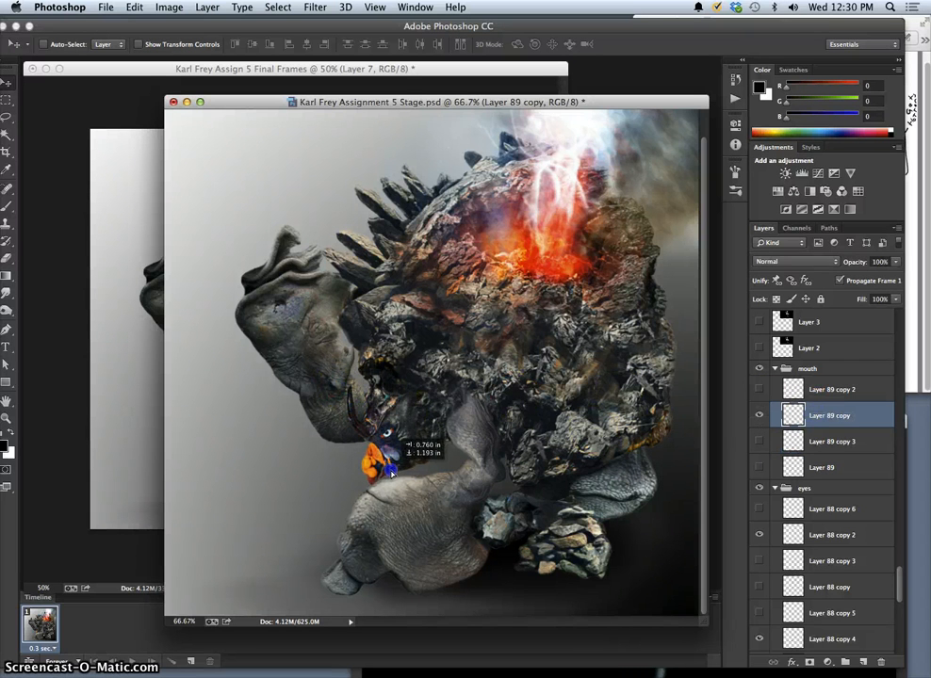
{"action": "left_click", "coordinate": [762, 415]}
Show Layer 89 copy 2 in the mouth group, move it onto the creature's beak, and blend it with the Eraser at 34% opacity.
{"action": "left_click", "coordinate": [763, 390]}
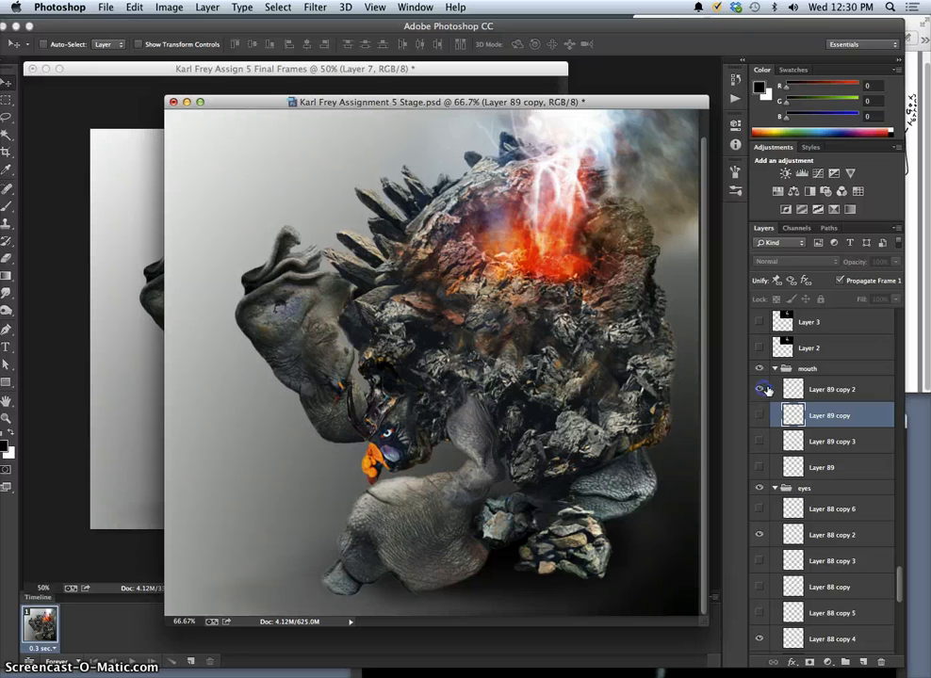
{"action": "left_click", "coordinate": [797, 389]}
{"action": "left_click_drag", "start_coordinate": [345, 402], "coordinate": [384, 474]}
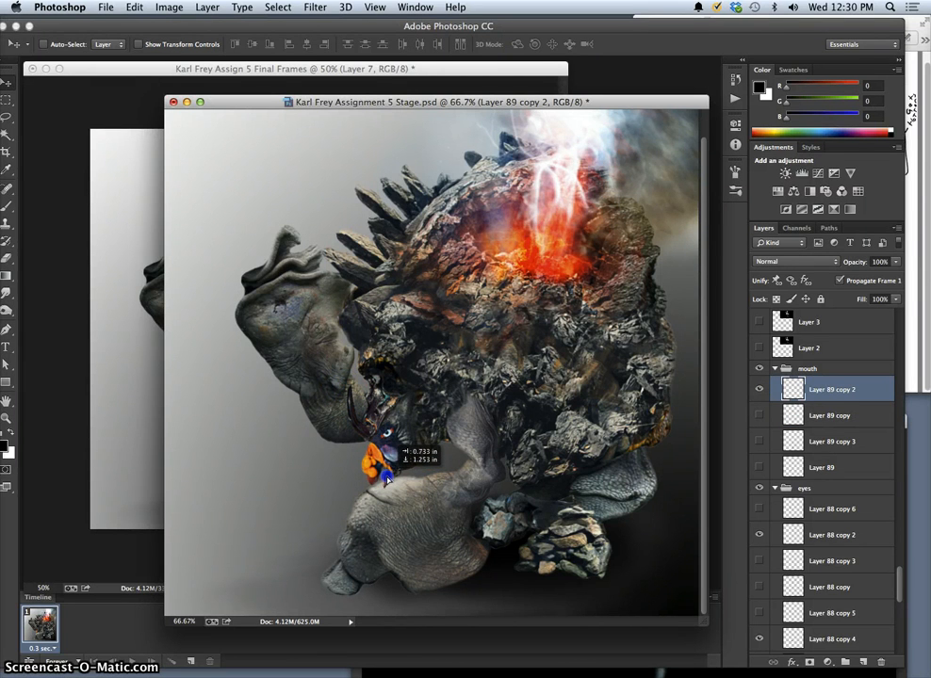
{"action": "left_click_drag", "start_coordinate": [385, 475], "coordinate": [386, 476]}
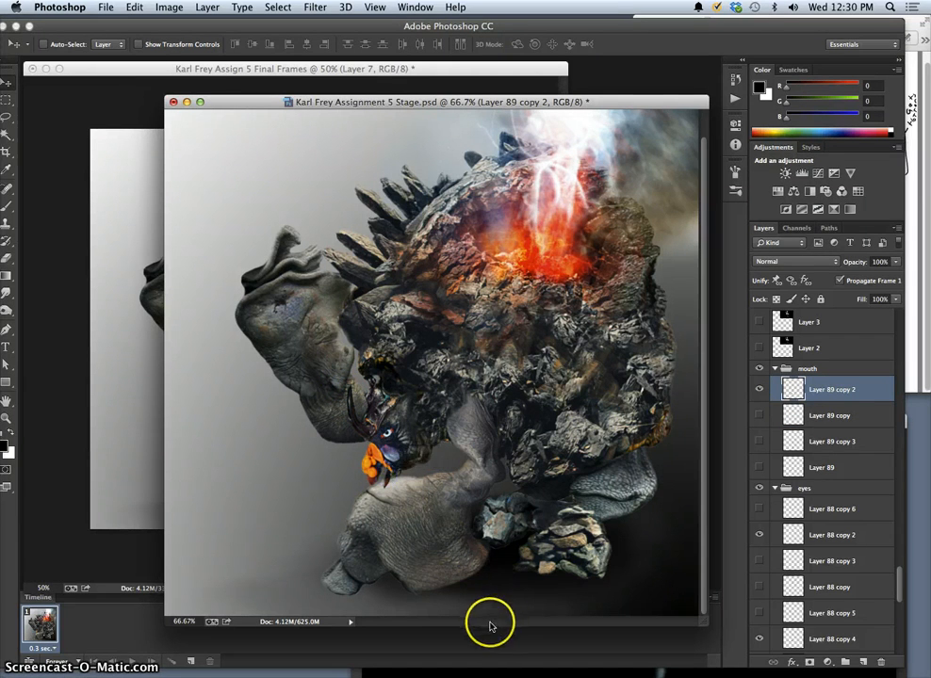
{"action": "left_click", "coordinate": [6, 260]}
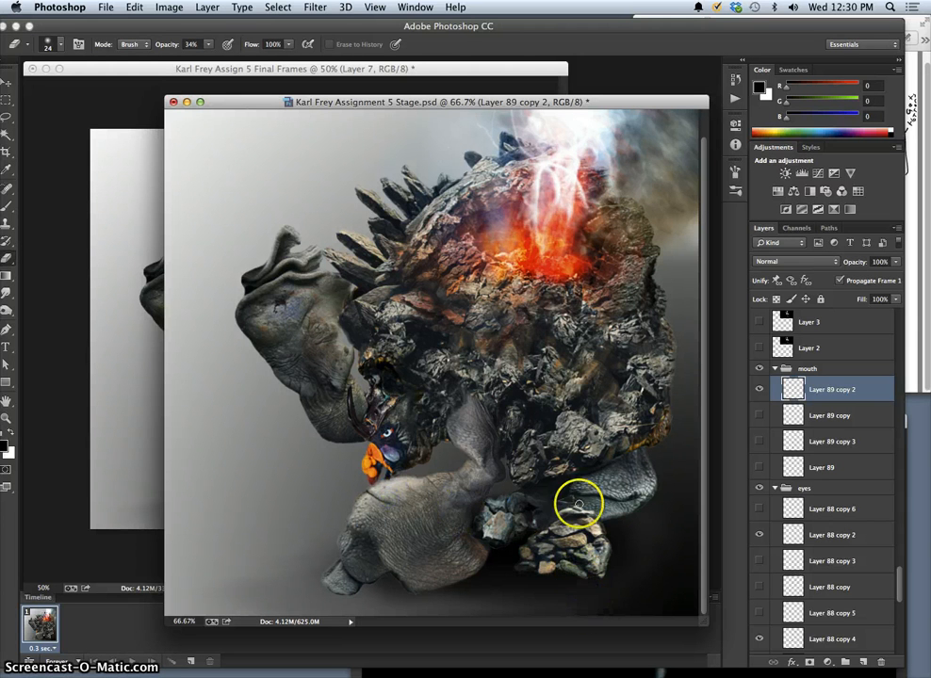
Flatten the Stage image, discarding hidden layers, and paste a copy of the whole canvas into the Final Frames document as a new layer.
{"action": "left_click", "coordinate": [208, 7]}
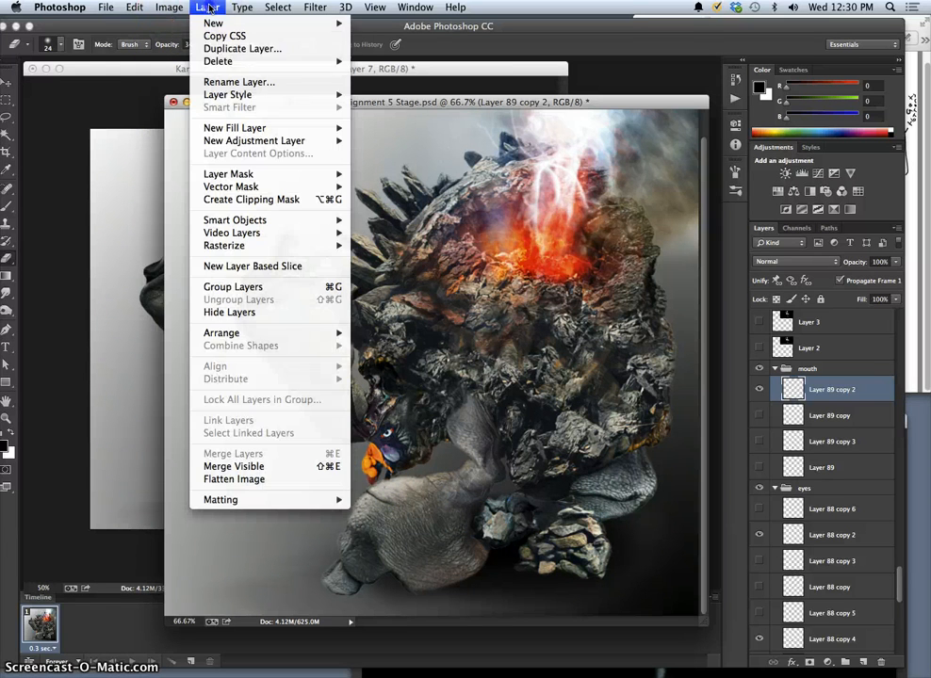
{"action": "left_click", "coordinate": [262, 480]}
{"action": "left_click", "coordinate": [577, 243]}
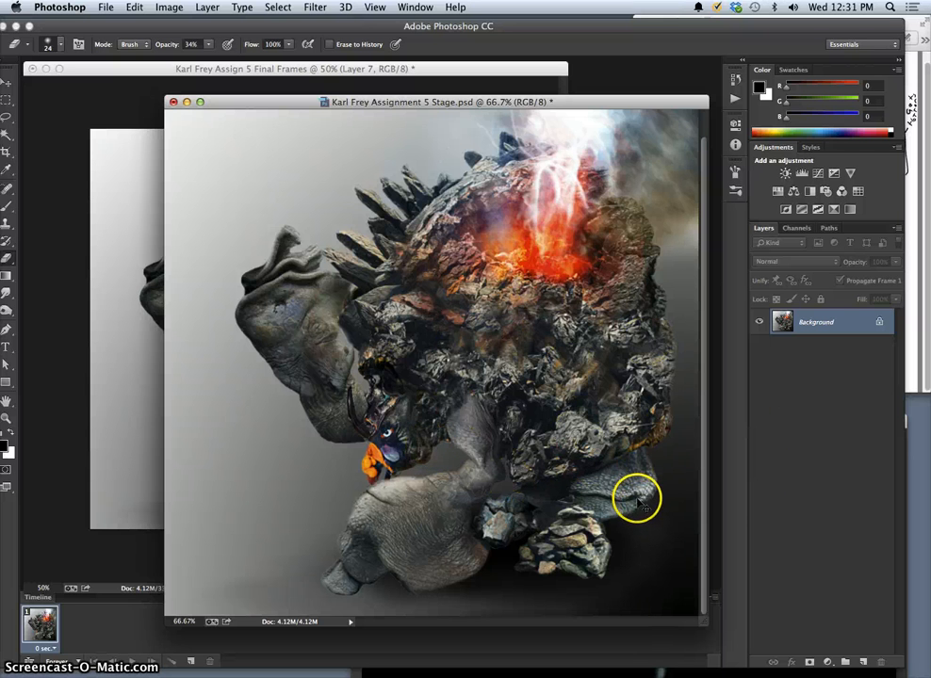
{"action": "key", "text": "super+a"}
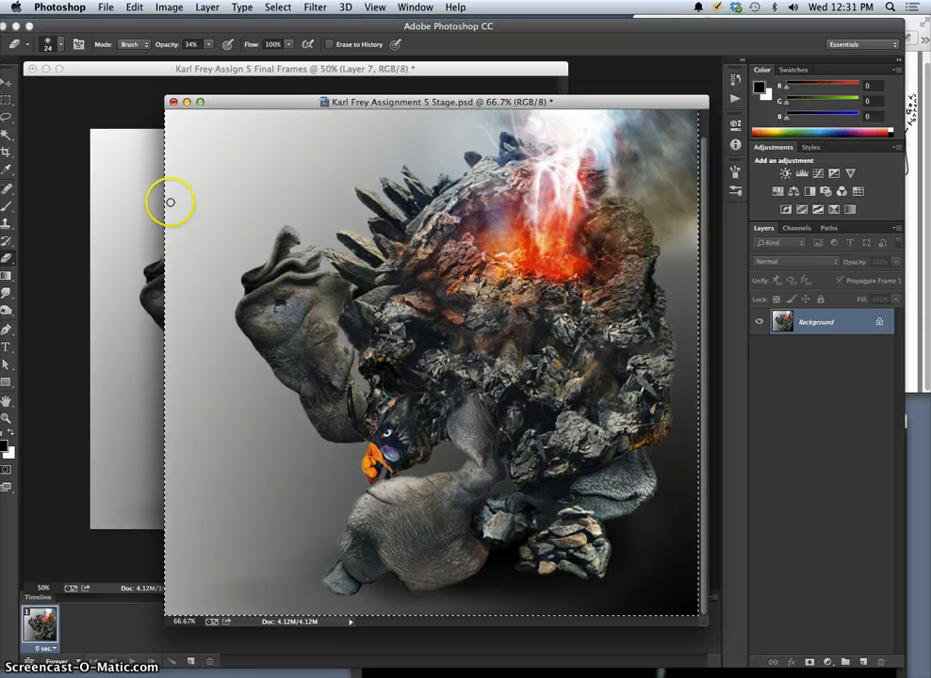
{"action": "left_click", "coordinate": [135, 182]}
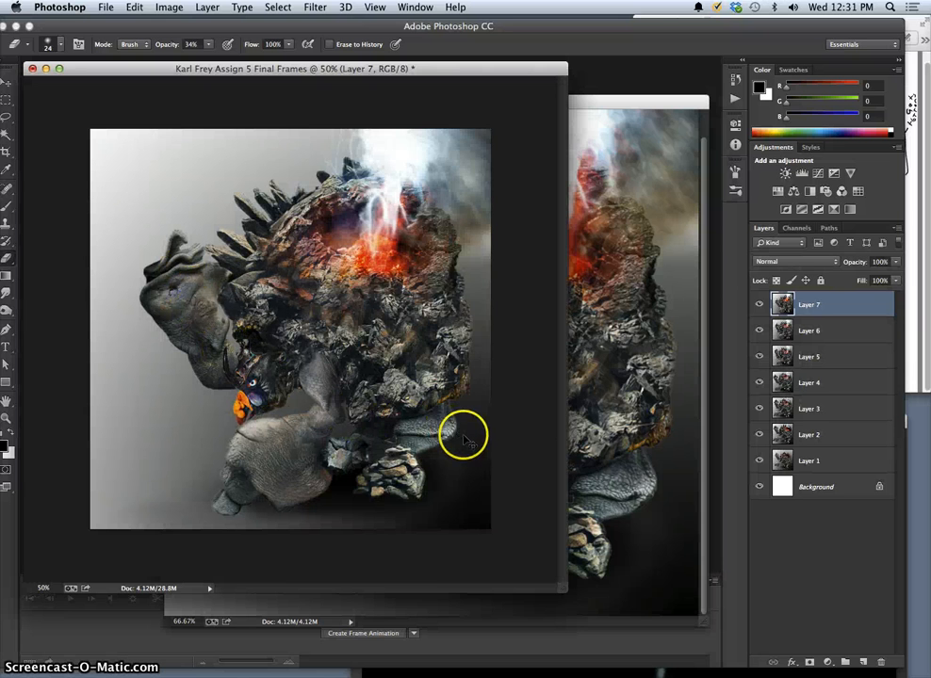
{"action": "key", "text": "super+v"}
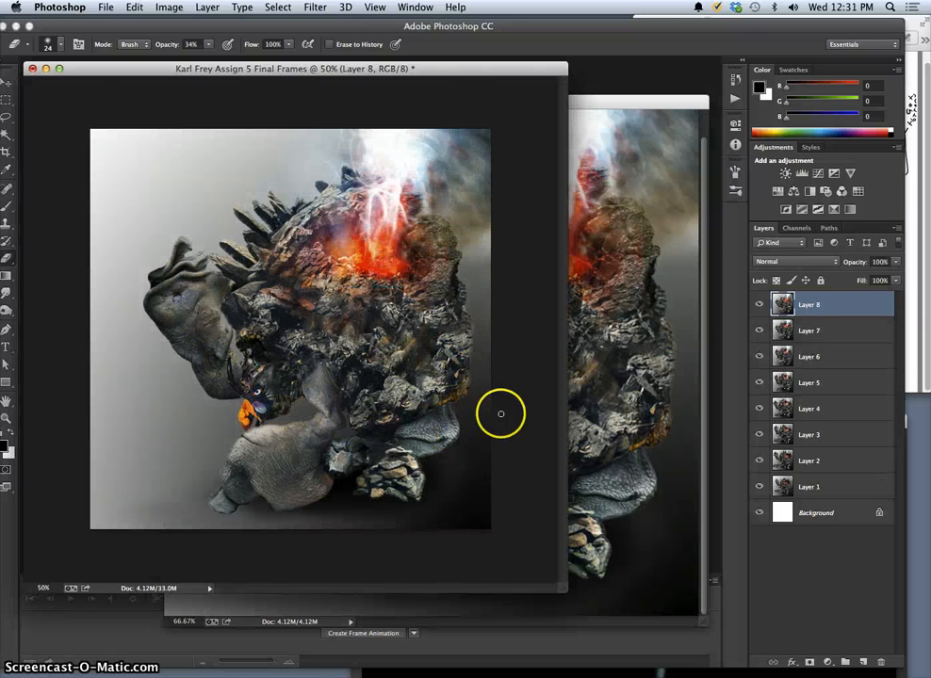
Compare the new Layer 8 with Layers 7 and 6 by switching their visibility, and leave all frames shown.
{"action": "left_click", "coordinate": [759, 305]}
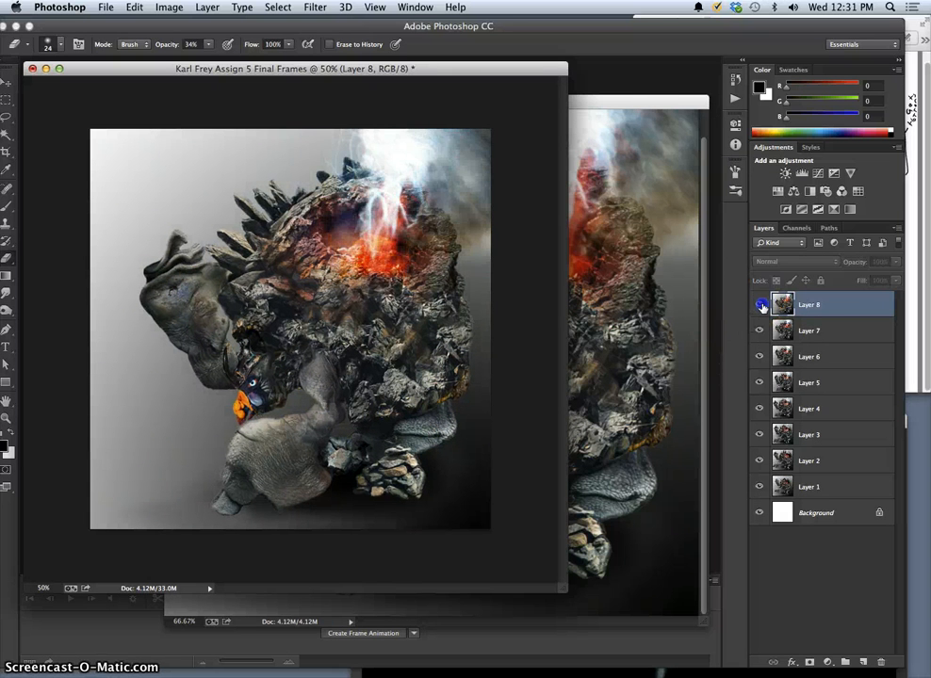
{"action": "left_click", "coordinate": [761, 305]}
{"action": "left_click", "coordinate": [761, 305]}
{"action": "left_click", "coordinate": [759, 332]}
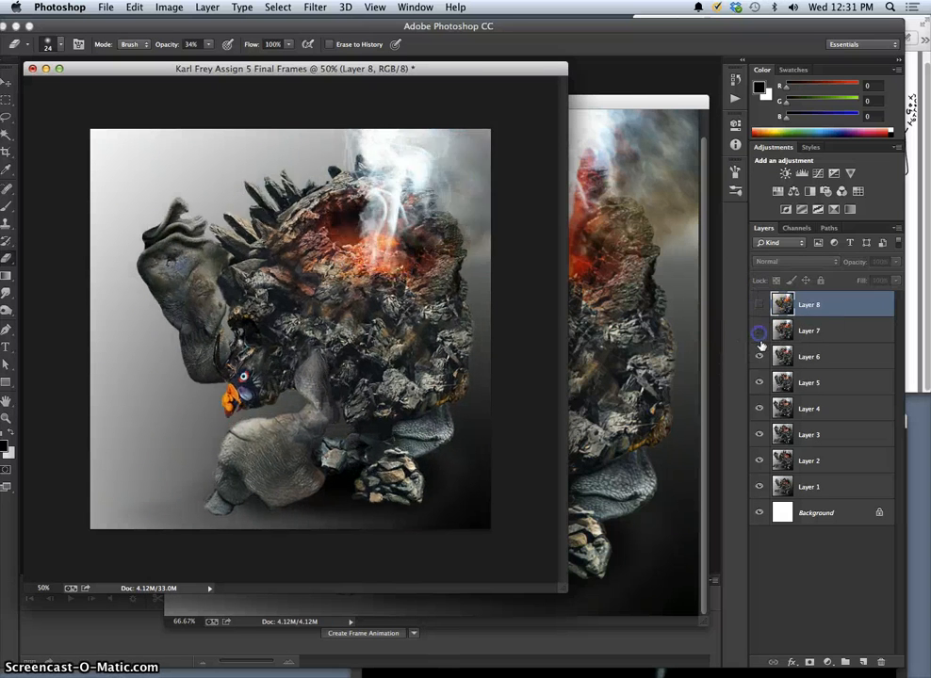
{"action": "left_click", "coordinate": [759, 357]}
{"action": "left_click", "coordinate": [760, 331]}
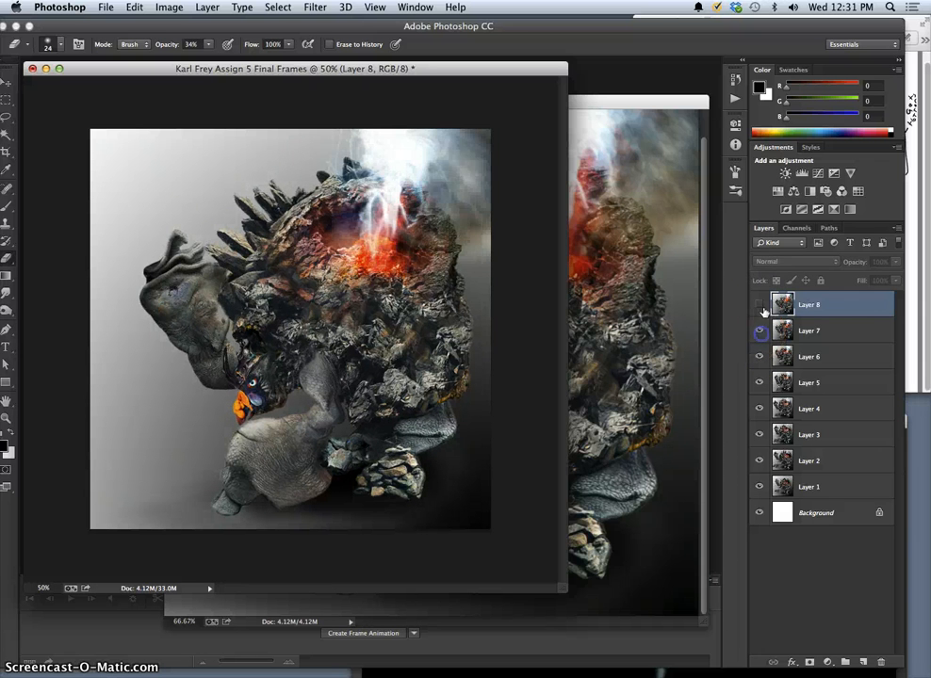
{"action": "left_click", "coordinate": [761, 307]}
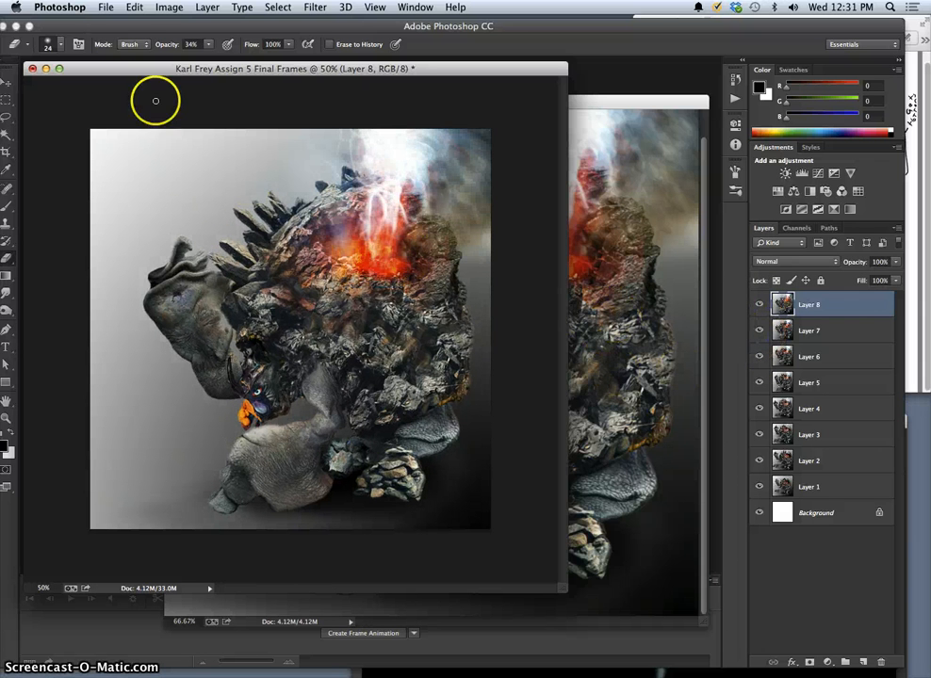
Save the Final Frames document to the Desktop in Photoshop format with its layers.
{"action": "left_click", "coordinate": [104, 9]}
{"action": "left_click", "coordinate": [136, 148]}
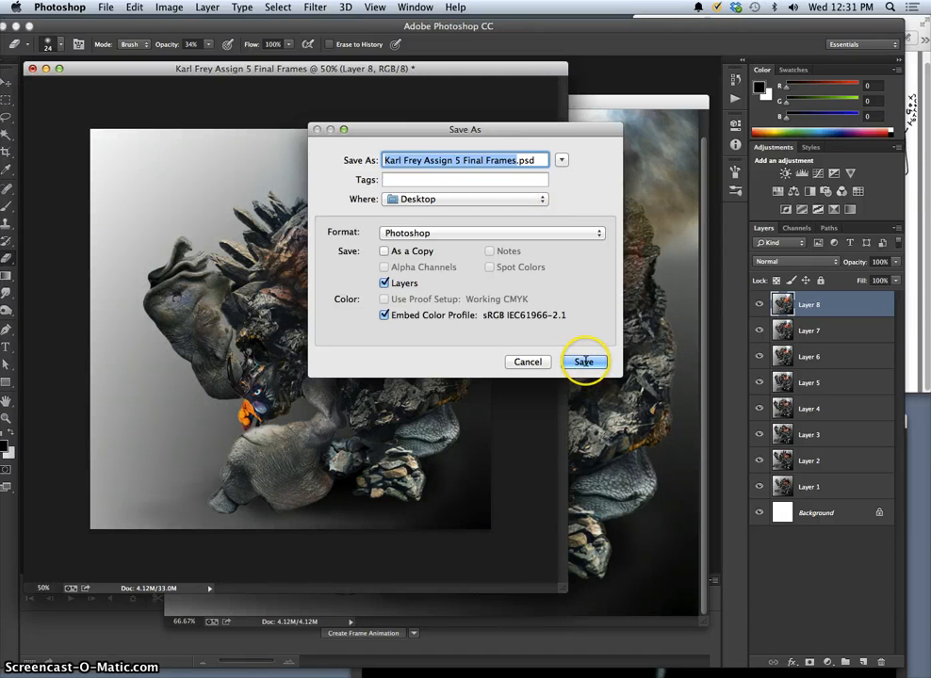
{"action": "left_click", "coordinate": [584, 361]}
Return the Stage document to the last Eraser state before flattening, save it with its layers, and close the history list.
{"action": "left_click", "coordinate": [609, 191]}
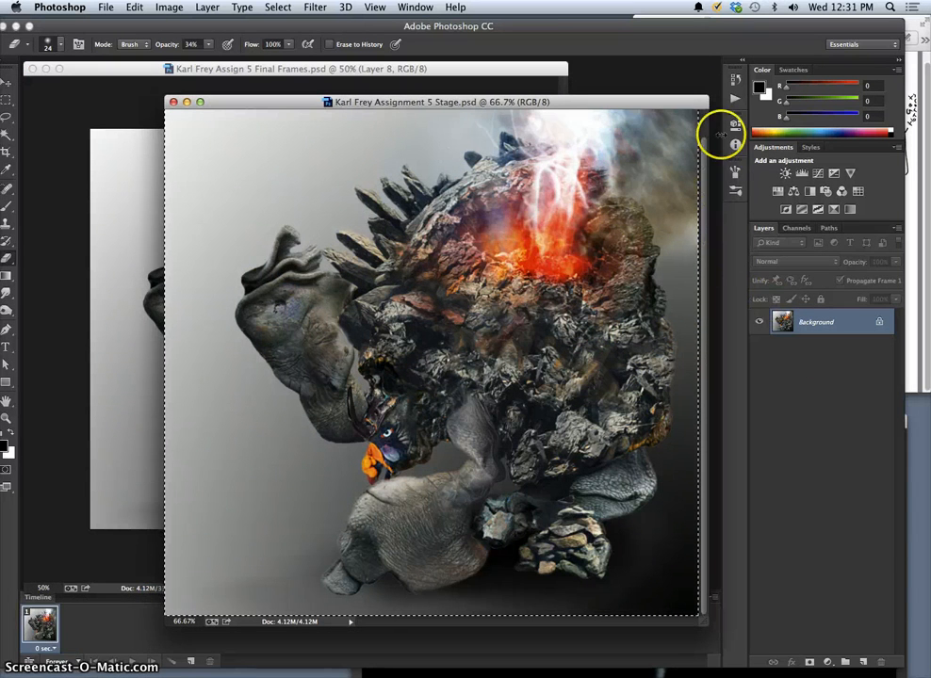
{"action": "left_click", "coordinate": [739, 85]}
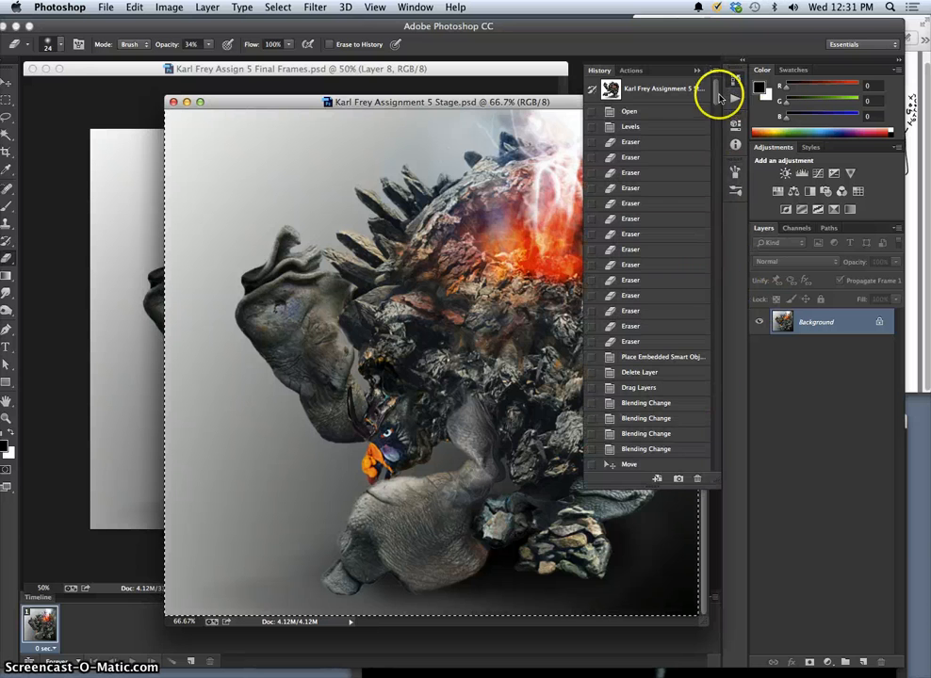
{"action": "left_click_drag", "start_coordinate": [719, 93], "coordinate": [715, 460]}
{"action": "left_click", "coordinate": [648, 435]}
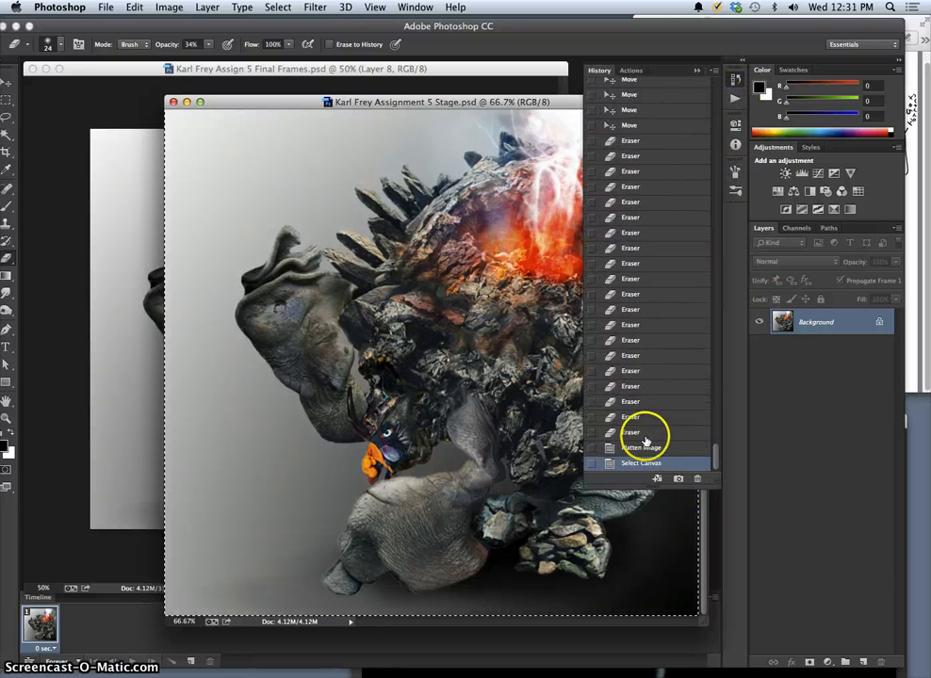
{"action": "key", "text": "super+s"}
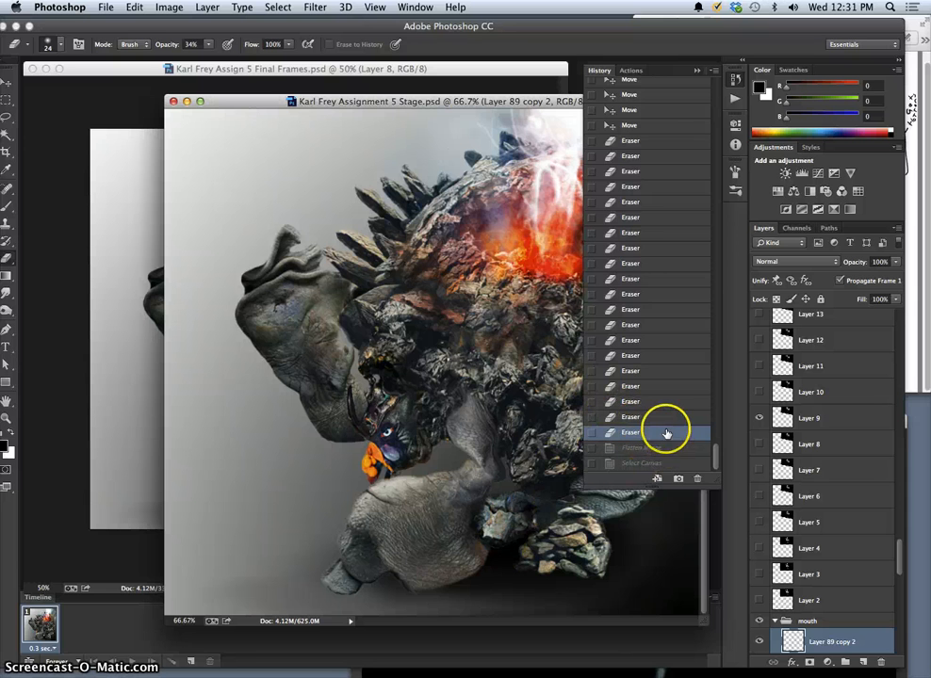
{"action": "left_click", "coordinate": [697, 70]}
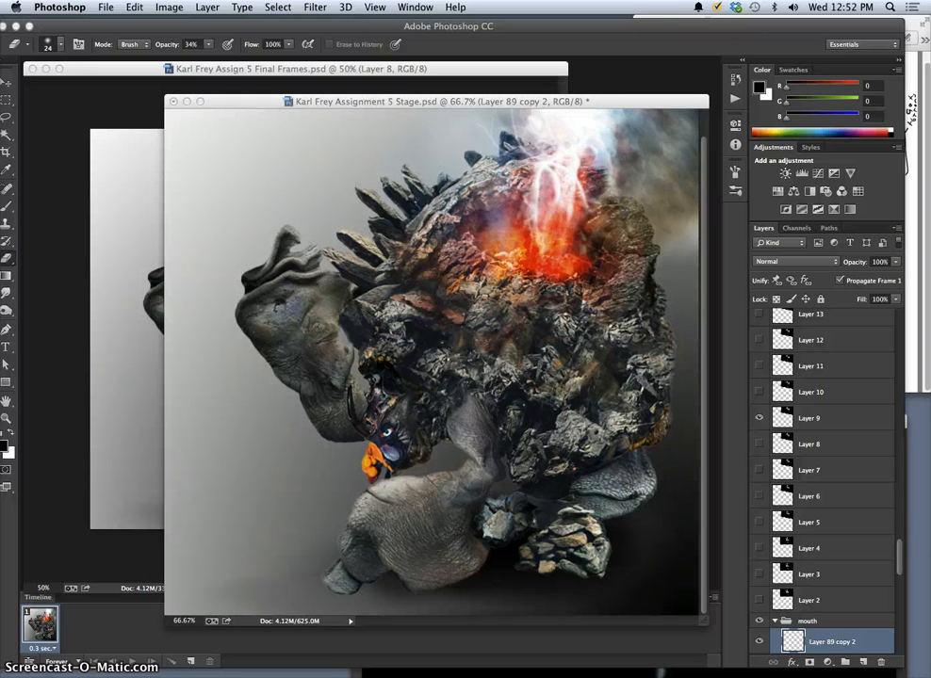
{"action": "left_click_drag", "start_coordinate": [422, 100], "coordinate": [434, 101]}
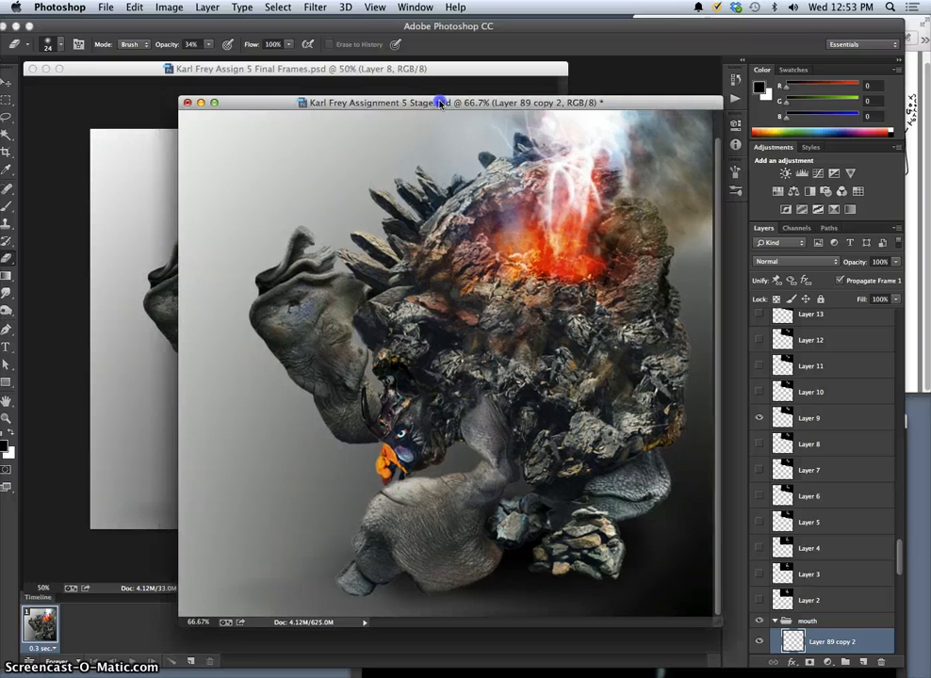
{"action": "left_click", "coordinate": [321, 68]}
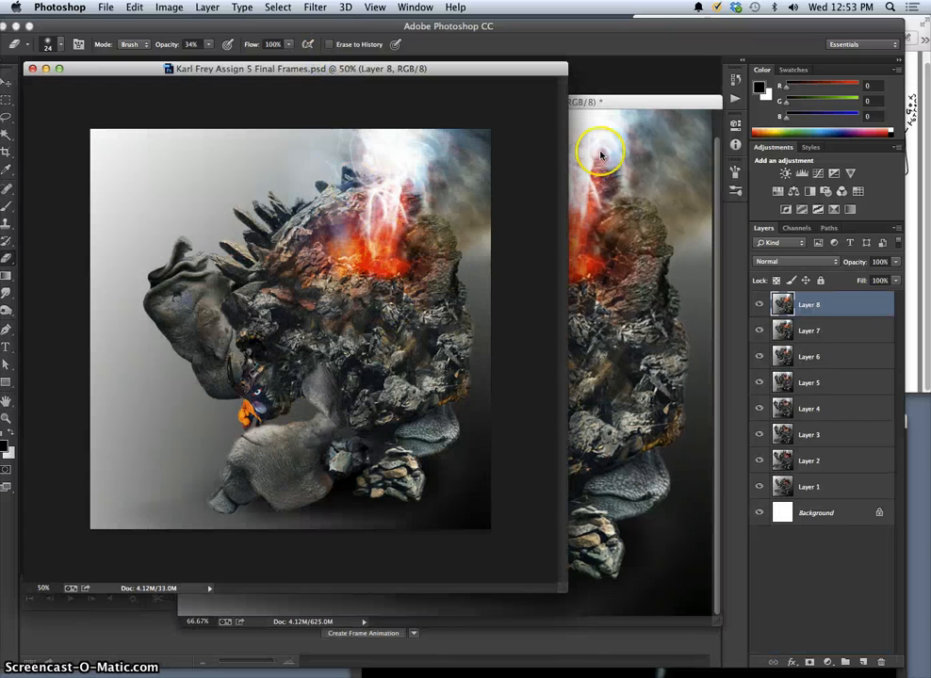
{"action": "left_click", "coordinate": [622, 102]}
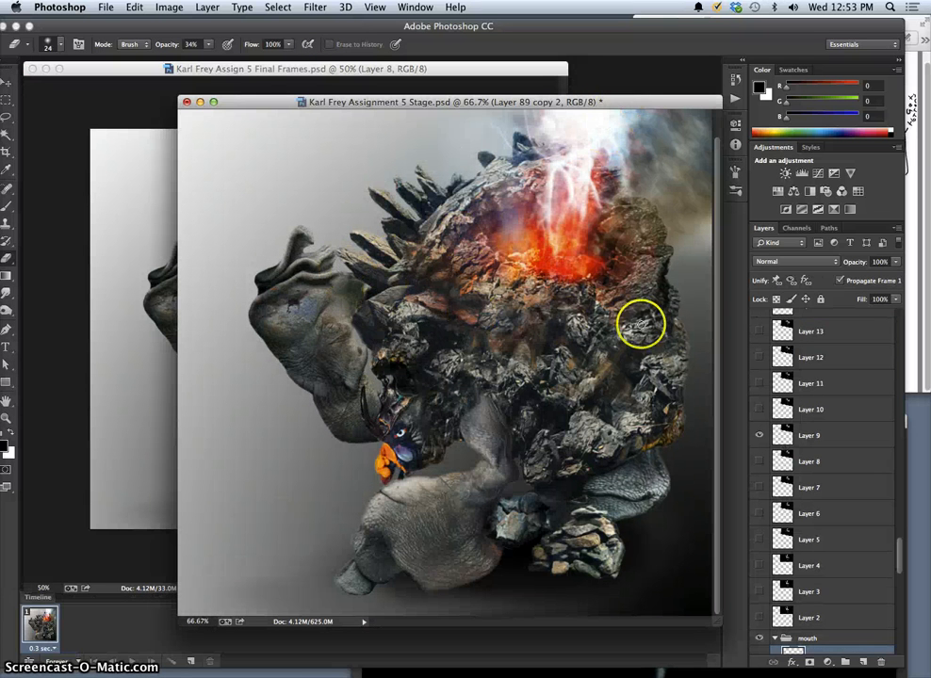
Check the storyboard sketch for the next stage of the animation, beside the Final Frames and Stage documents.
{"action": "left_click", "coordinate": [149, 354]}
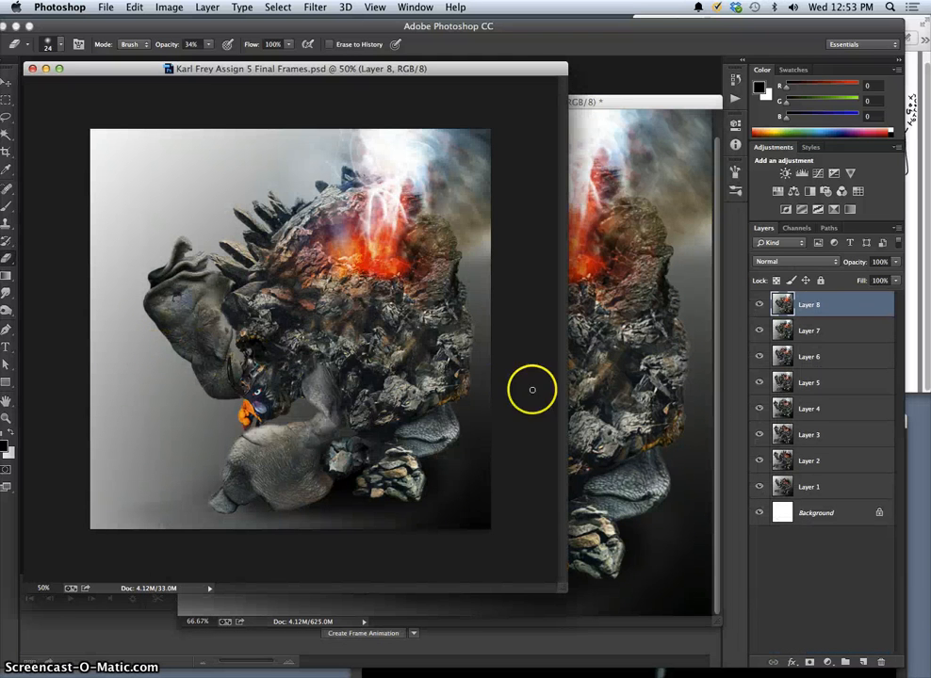
{"action": "left_click", "coordinate": [594, 375]}
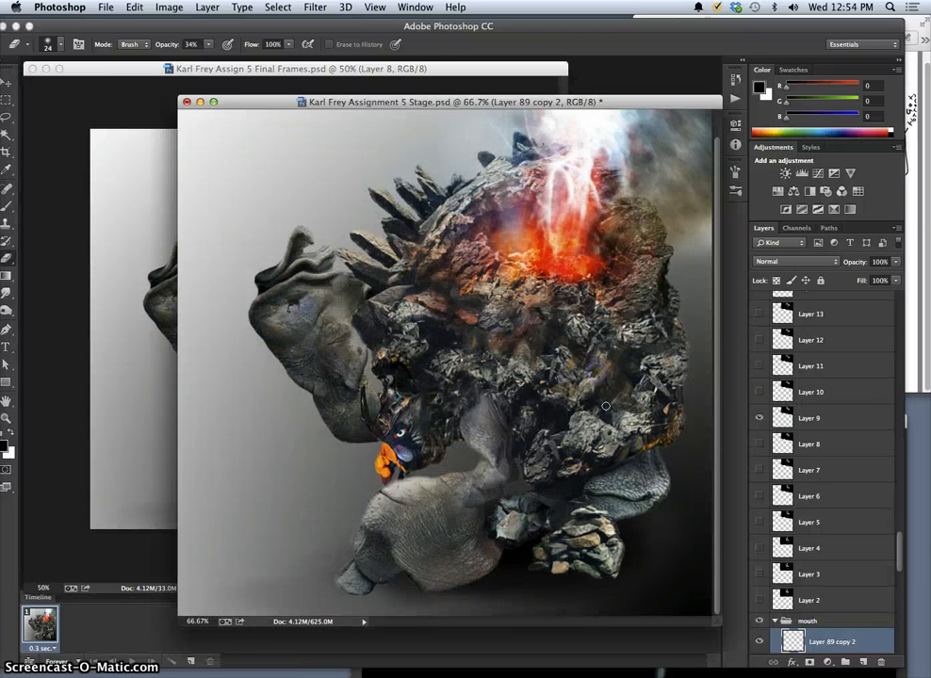
{"action": "left_click", "coordinate": [911, 202]}
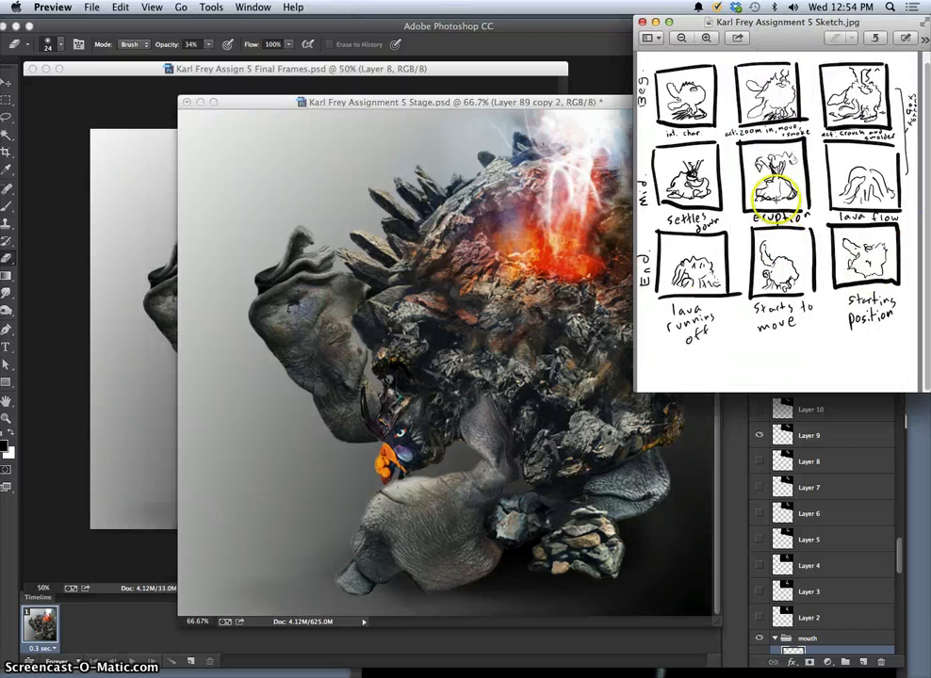
{"action": "left_click", "coordinate": [547, 330]}
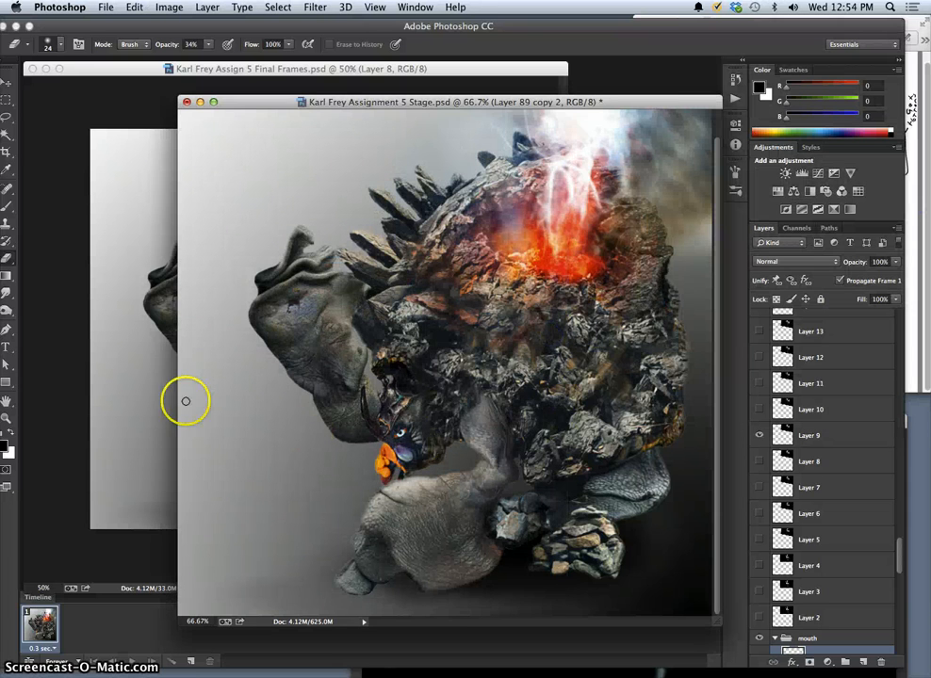
Review the motion in the Final Frames document by hiding and showing Layers 8, 7, 6 and 5, leaving all frames shown.
{"action": "left_click", "coordinate": [138, 361]}
{"action": "left_click", "coordinate": [760, 305]}
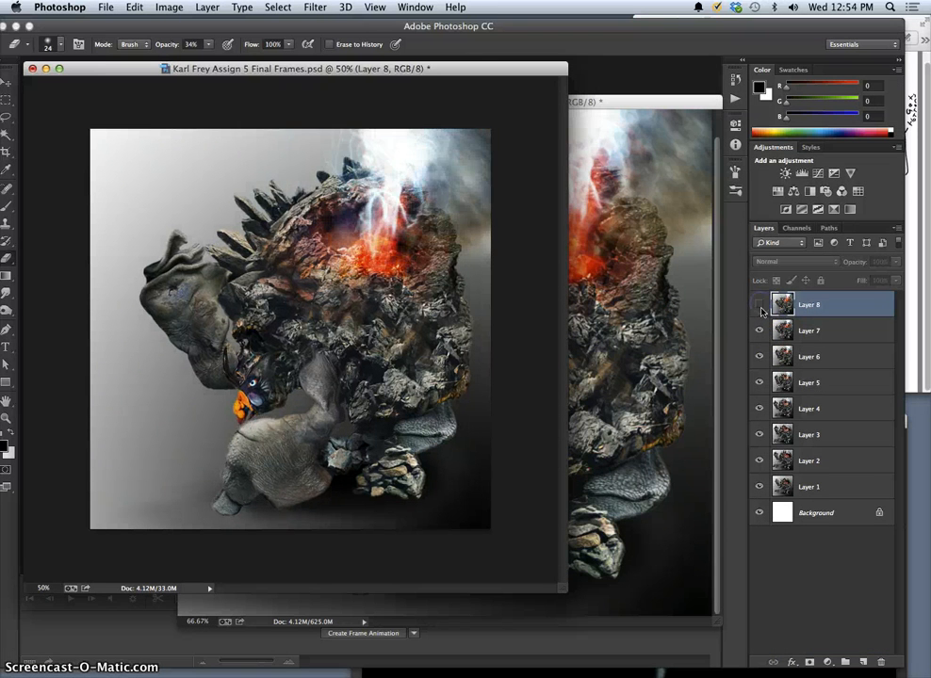
{"action": "left_click", "coordinate": [759, 330]}
{"action": "left_click", "coordinate": [759, 356]}
{"action": "left_click", "coordinate": [759, 380]}
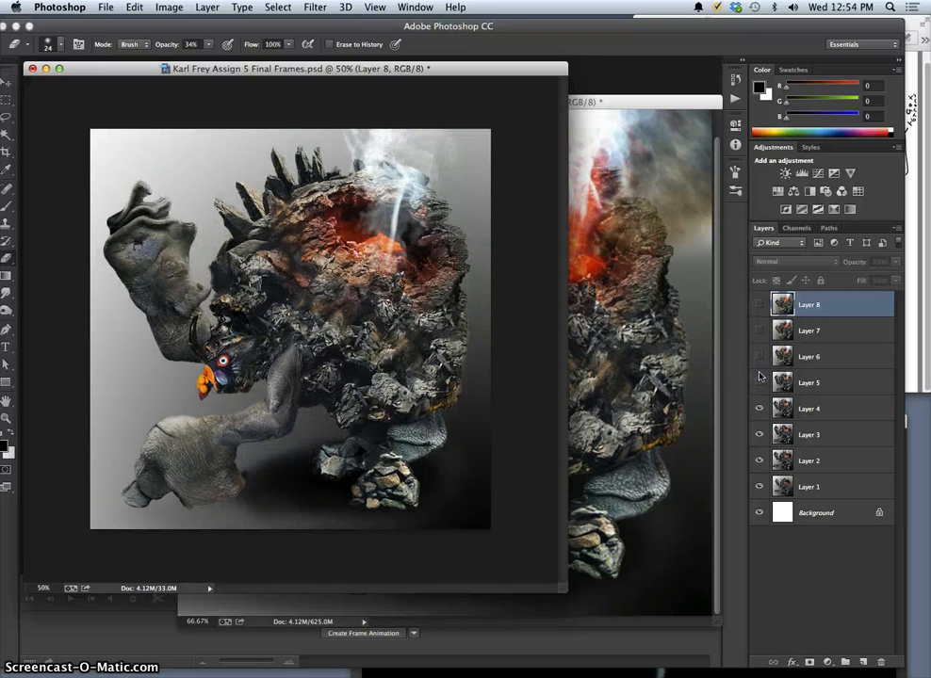
{"action": "left_click", "coordinate": [760, 380]}
{"action": "left_click", "coordinate": [759, 357]}
{"action": "left_click", "coordinate": [759, 331]}
{"action": "left_click", "coordinate": [759, 305]}
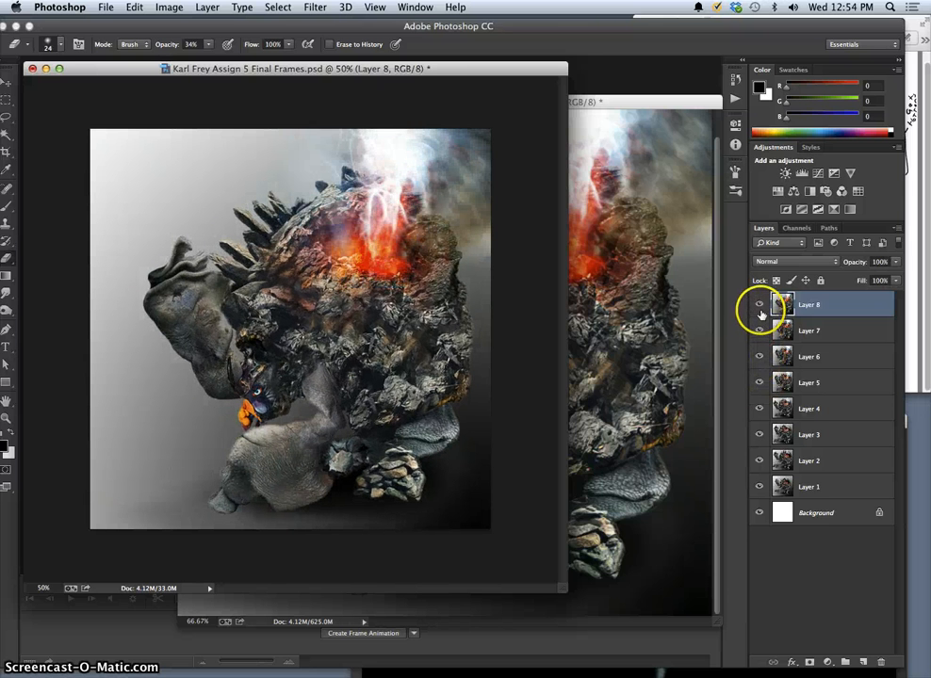
{"action": "left_click", "coordinate": [760, 306]}
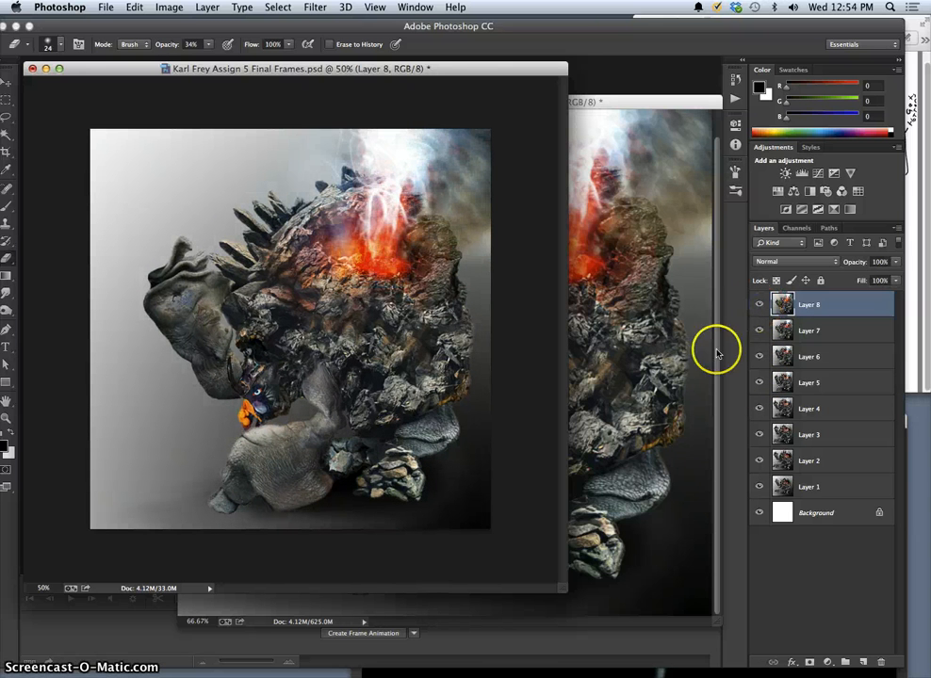
Show Layer 88 copy 6 in the Stage document's eyes group, and try to move the Layer 89 copy 2 mouth piece.
{"action": "left_click", "coordinate": [633, 366]}
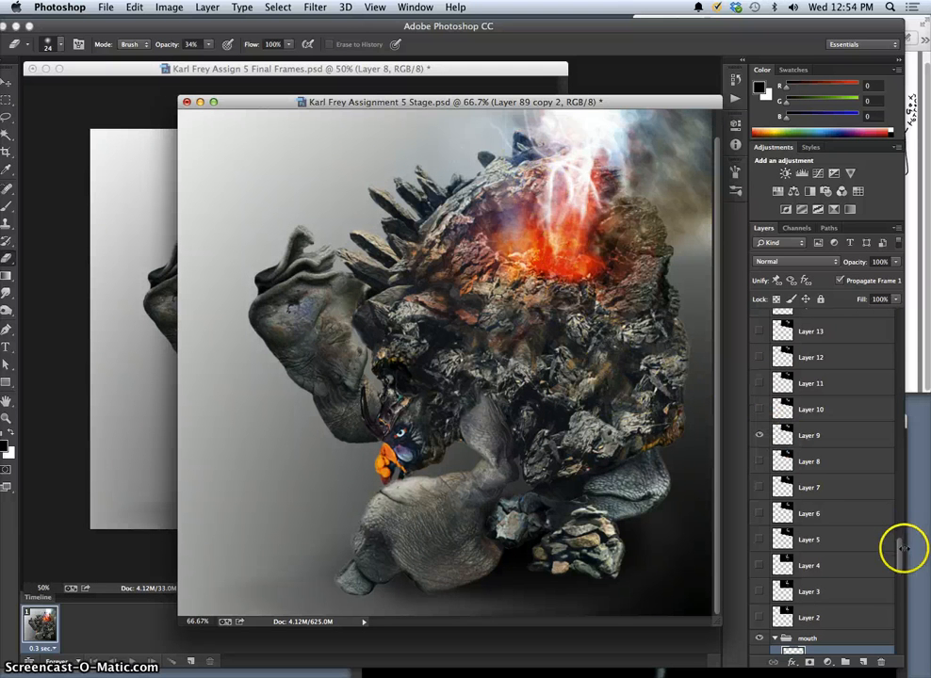
{"action": "left_click_drag", "start_coordinate": [902, 548], "coordinate": [900, 575]}
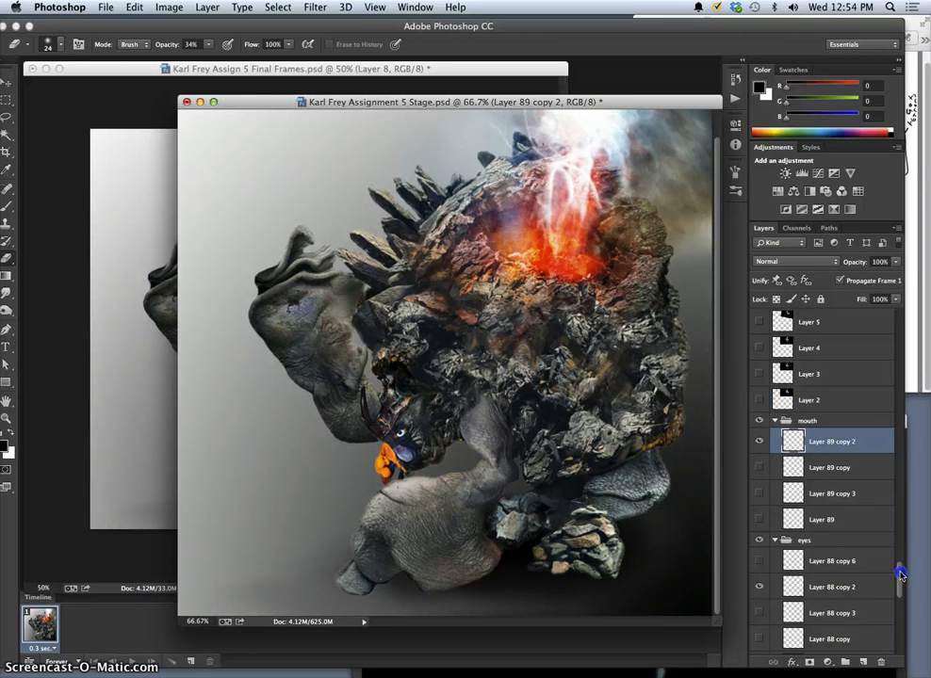
{"action": "left_click_drag", "start_coordinate": [900, 575], "coordinate": [902, 580]}
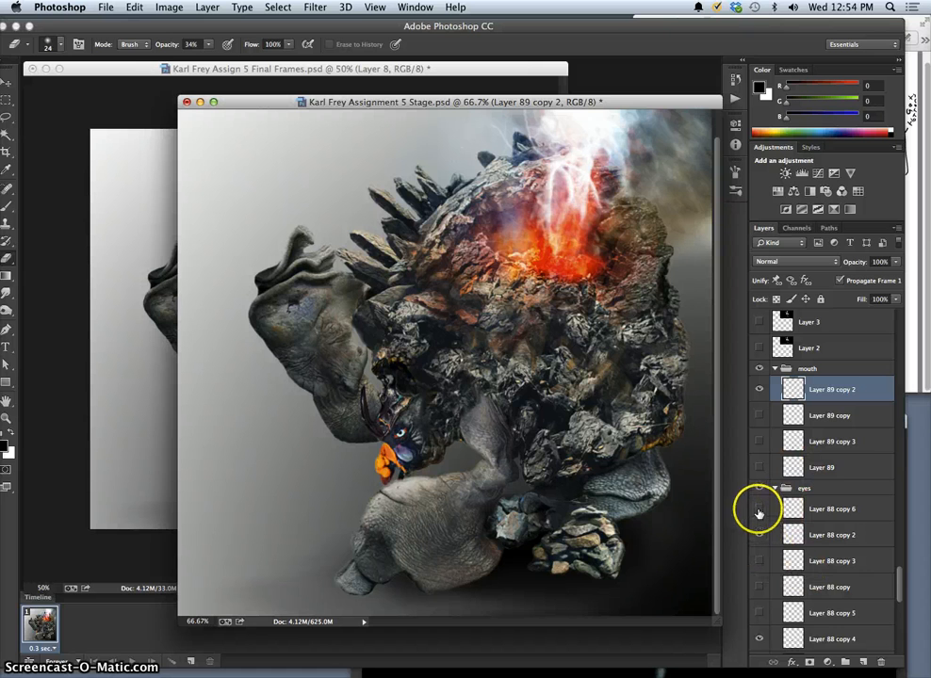
{"action": "left_click", "coordinate": [7, 83]}
{"action": "right_click", "coordinate": [367, 357]}
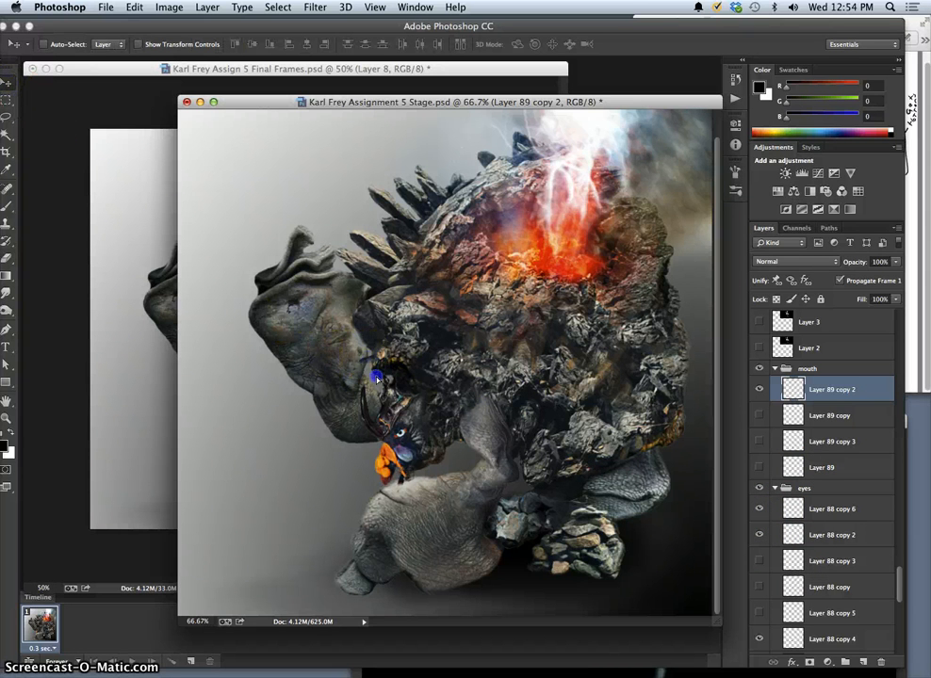
{"action": "left_click_drag", "start_coordinate": [377, 379], "coordinate": [377, 379]}
{"action": "key", "text": "super+z"}
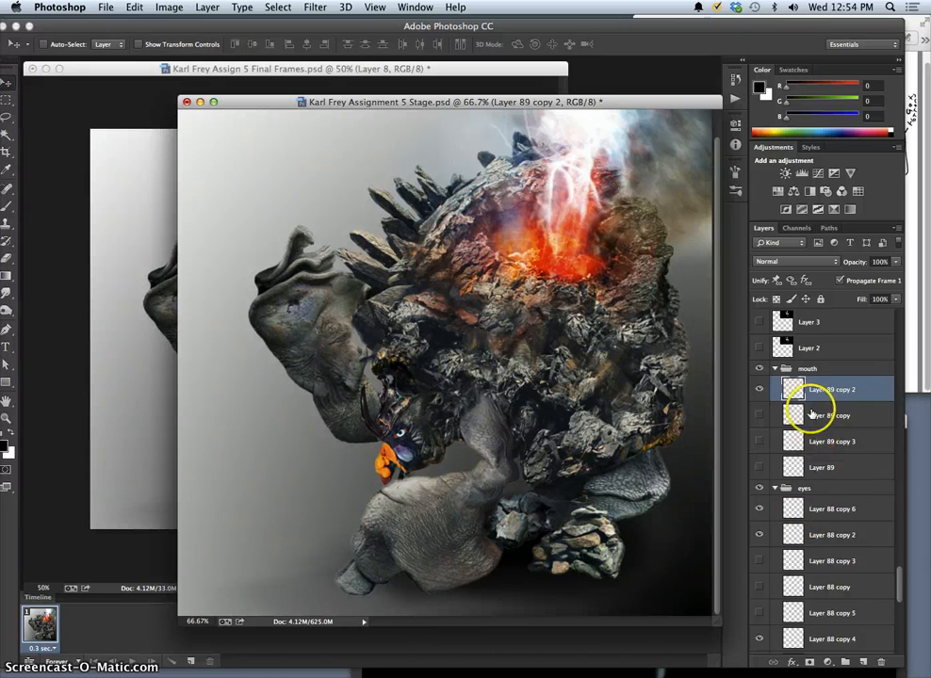
Select Layer 88 copy 6, preview the alternative mouth layers with Layer 89 copy 2 left shown, and compare with the last final frame.
{"action": "left_click", "coordinate": [819, 510]}
{"action": "left_click", "coordinate": [759, 389]}
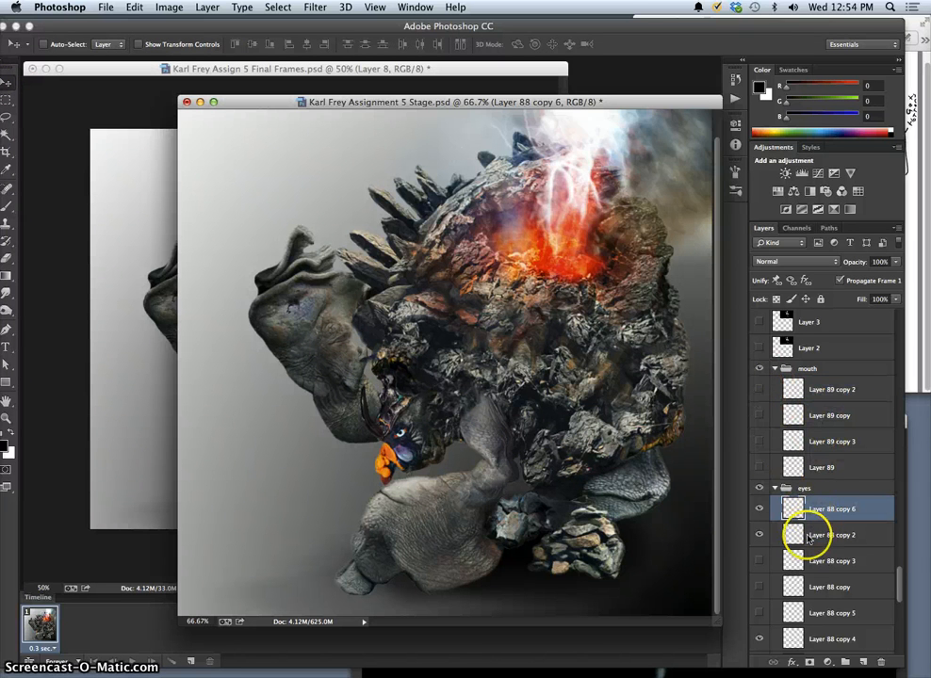
{"action": "left_click", "coordinate": [762, 441]}
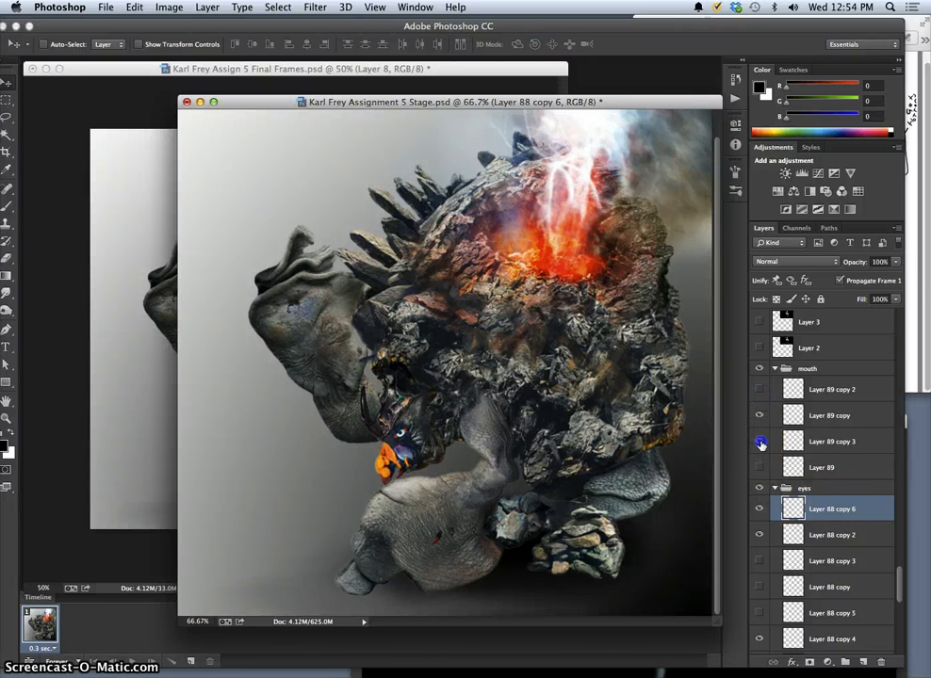
{"action": "left_click", "coordinate": [760, 390]}
{"action": "left_click", "coordinate": [152, 384]}
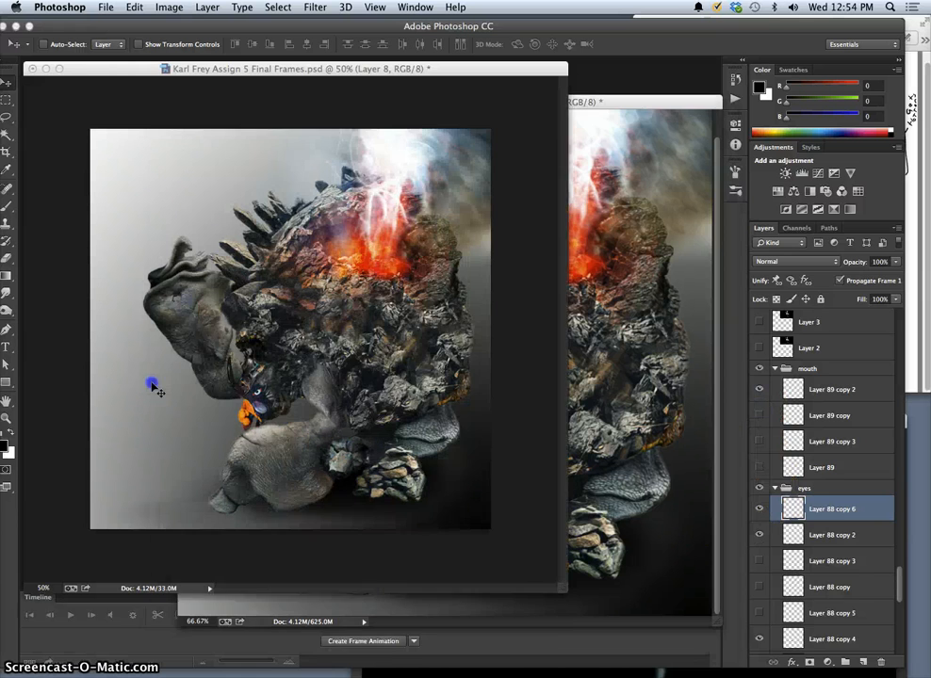
{"action": "left_click", "coordinate": [592, 390]}
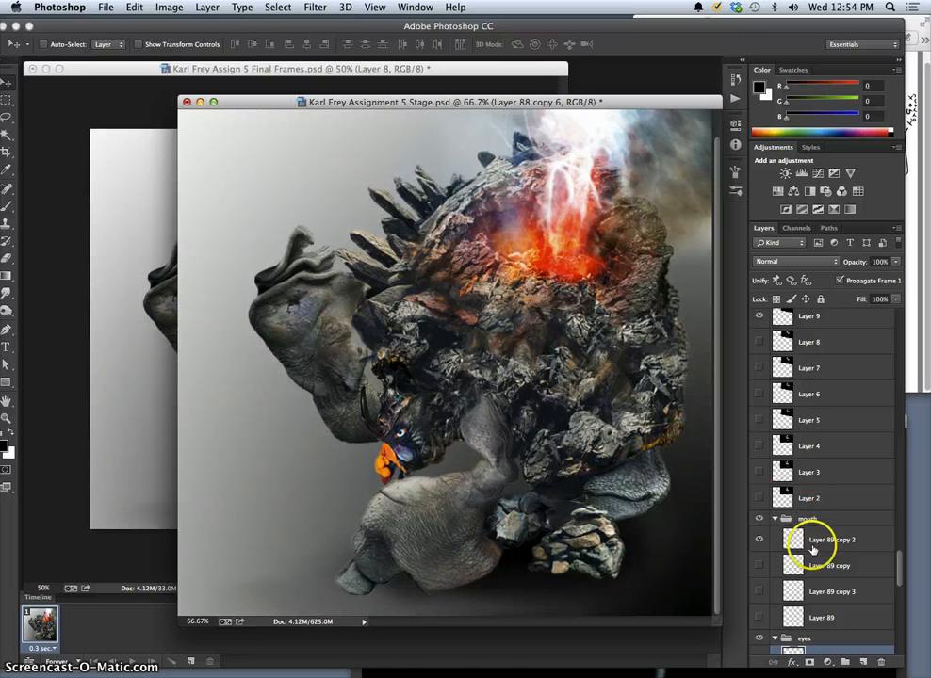
Move the Layer 88 copy 6 eye piece onto the creature's eye.
{"action": "scroll", "coordinate": [898, 560], "scroll_direction": "down", "scroll_amount": 3}
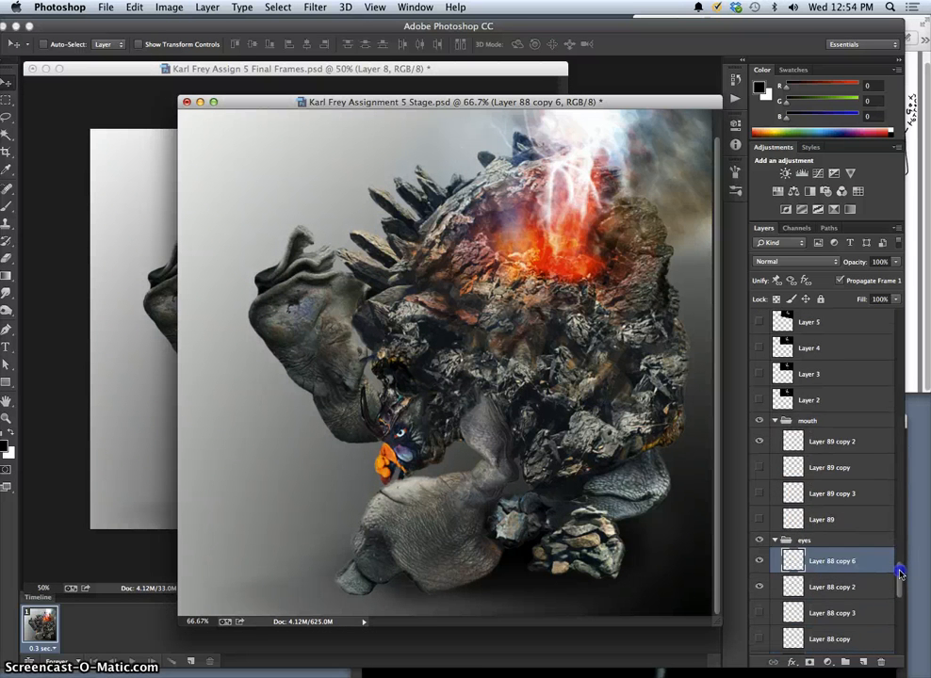
{"action": "scroll", "coordinate": [898, 572], "scroll_direction": "down", "scroll_amount": 3}
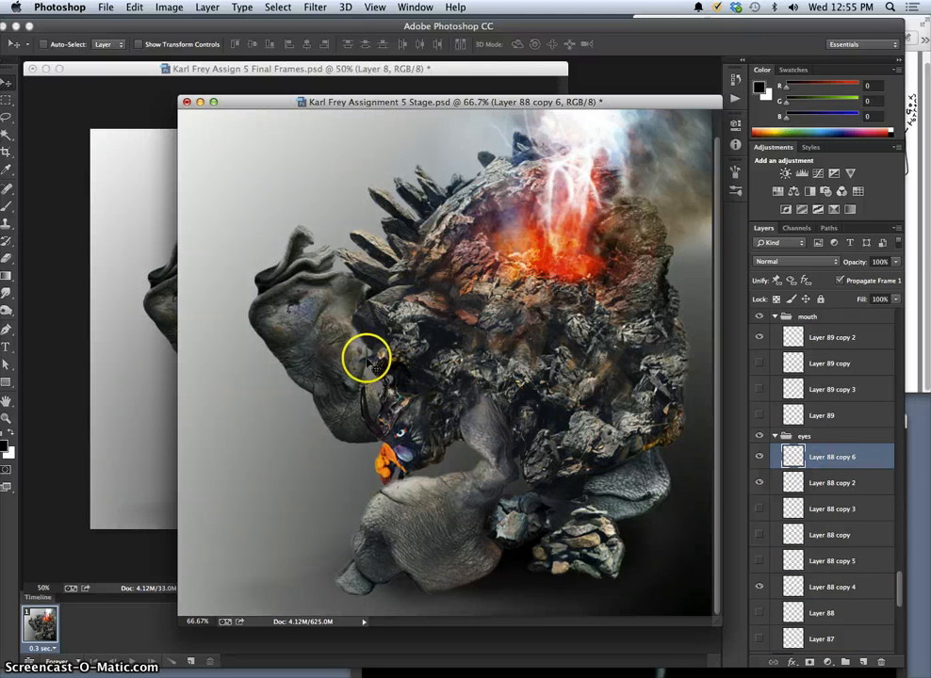
{"action": "left_click_drag", "start_coordinate": [377, 379], "coordinate": [403, 454]}
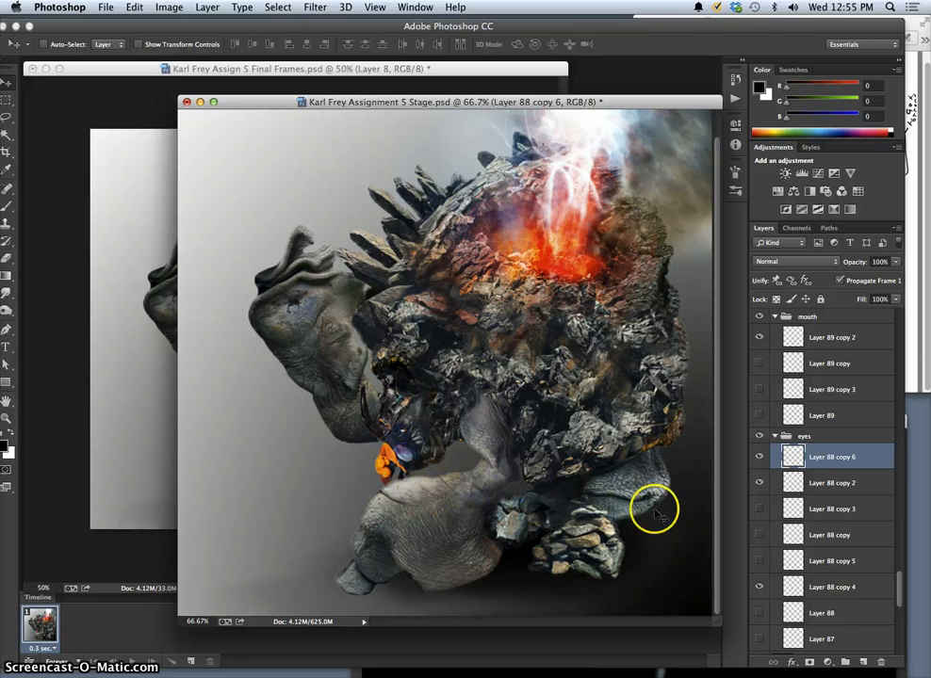
Replace Layer 88 copy 4 with Layer 88 copy 5 as the shown eye piece, and move it onto the creature's eye.
{"action": "left_click", "coordinate": [811, 588]}
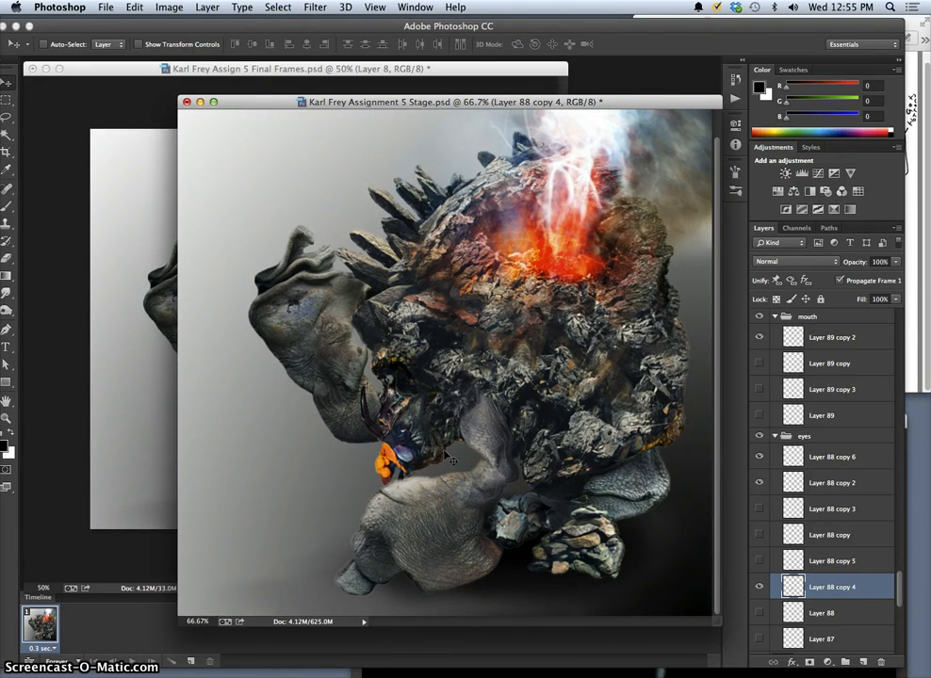
{"action": "left_click", "coordinate": [759, 482]}
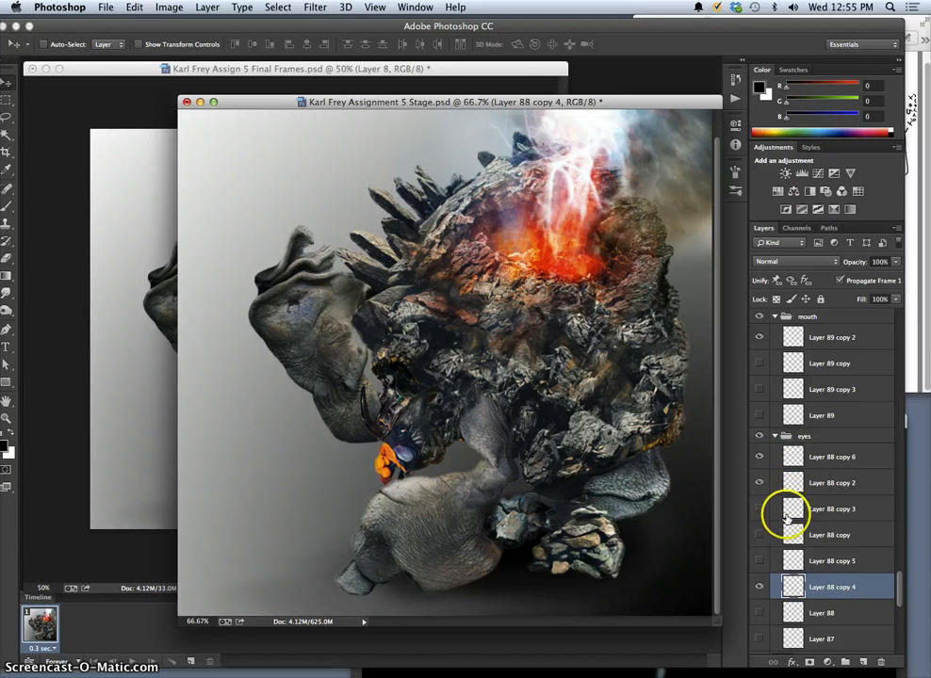
{"action": "left_click", "coordinate": [819, 588]}
{"action": "left_click", "coordinate": [760, 561]}
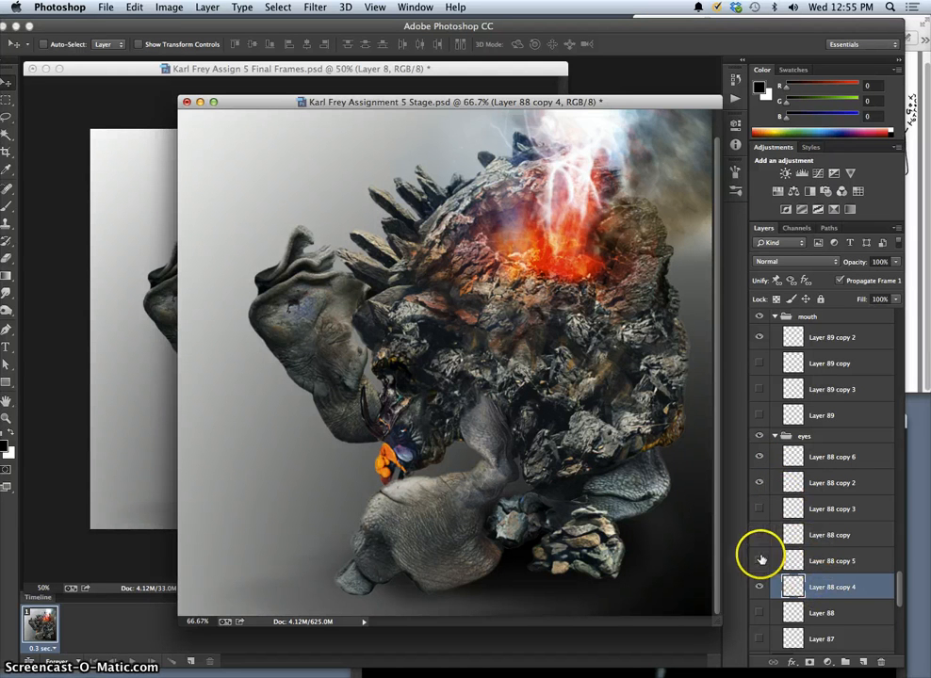
{"action": "left_click", "coordinate": [760, 586]}
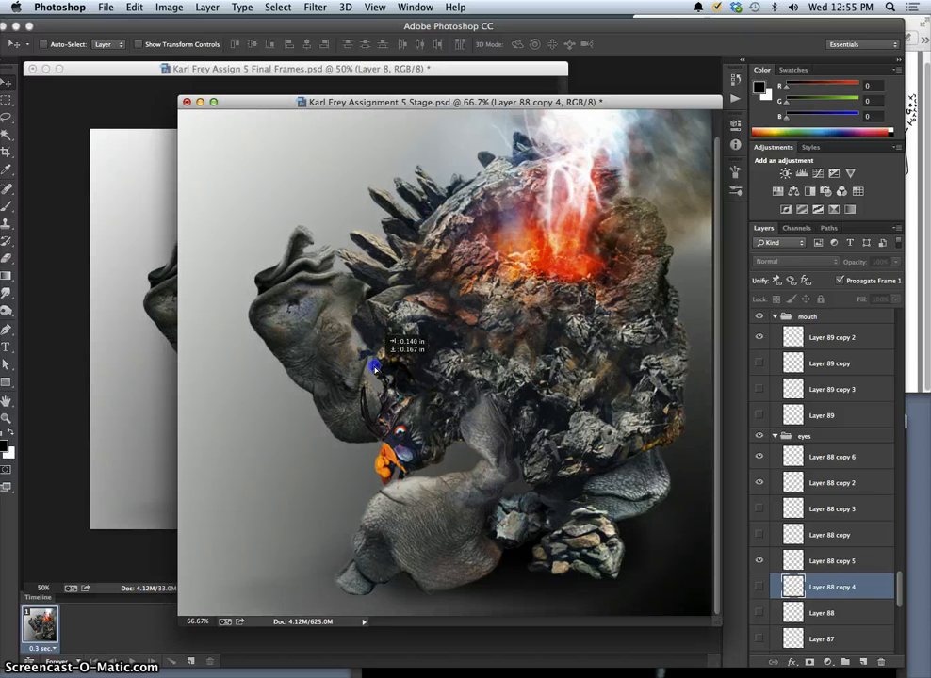
{"action": "left_click", "coordinate": [792, 560]}
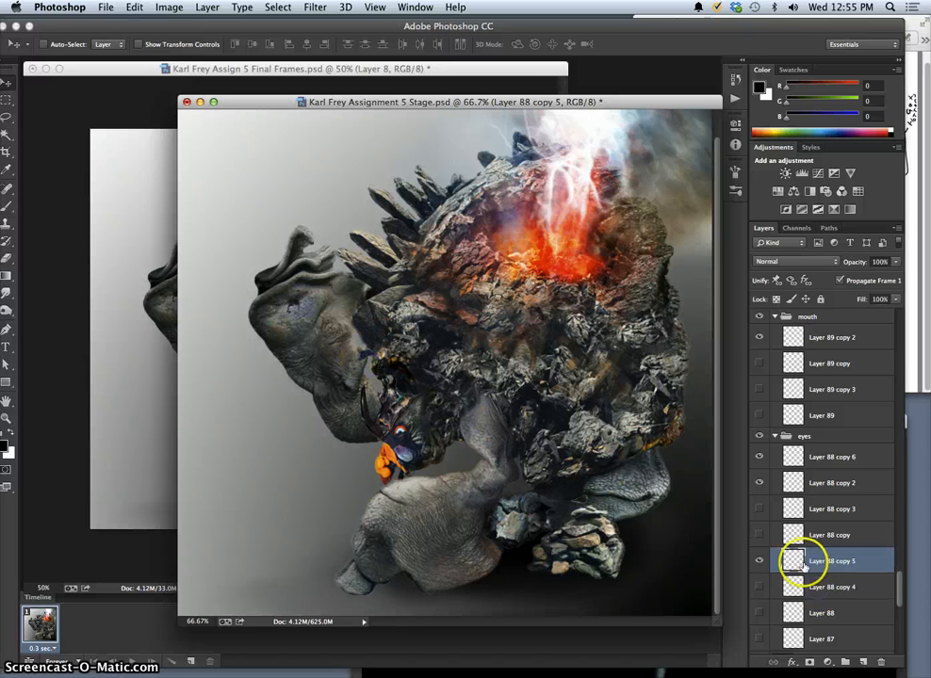
{"action": "left_click_drag", "start_coordinate": [374, 373], "coordinate": [400, 428]}
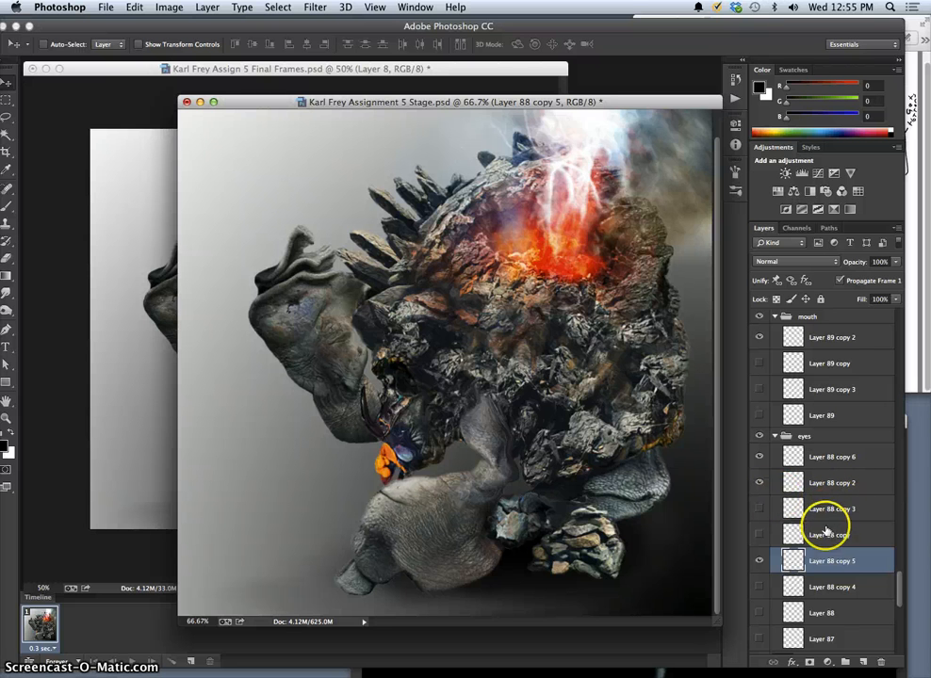
Duplicate the mouth's Layer 89 copy 2, and rotate the duplicate slightly with Free Transform.
{"action": "left_click", "coordinate": [817, 339]}
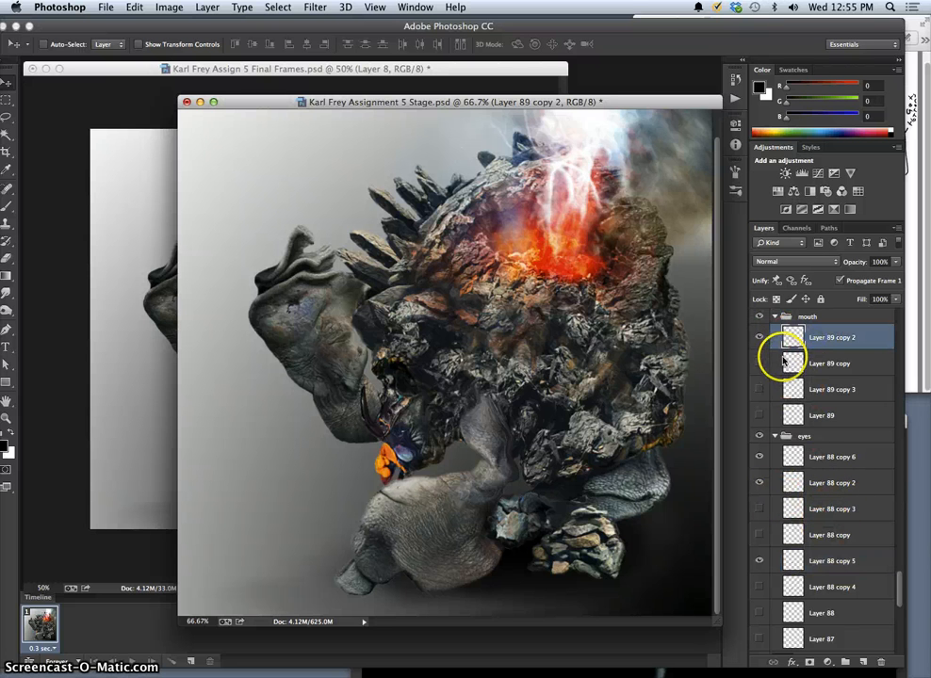
{"action": "key", "text": "super+j"}
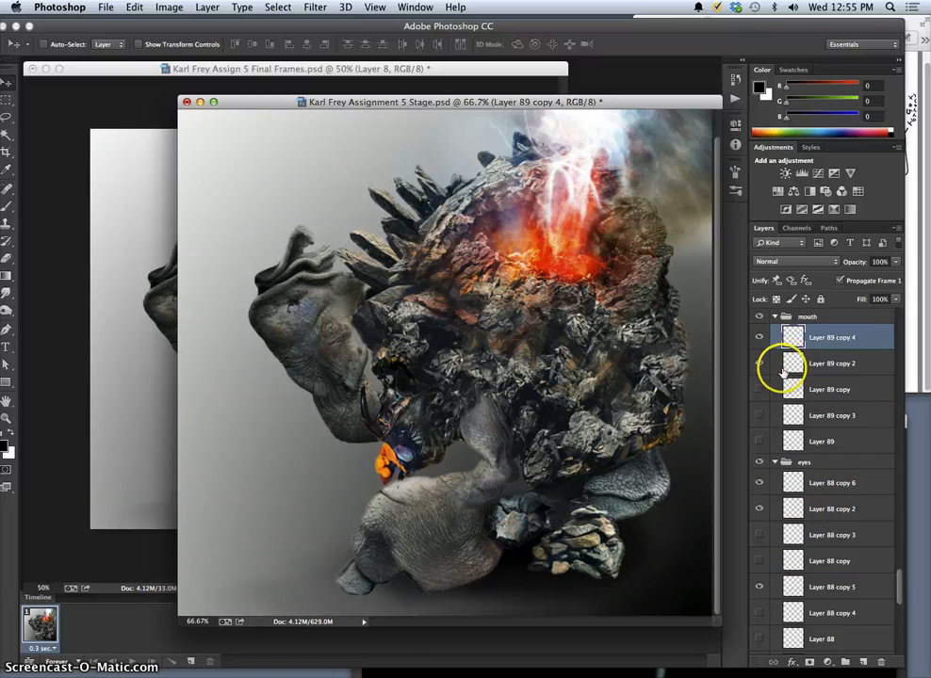
{"action": "key", "text": "super+t"}
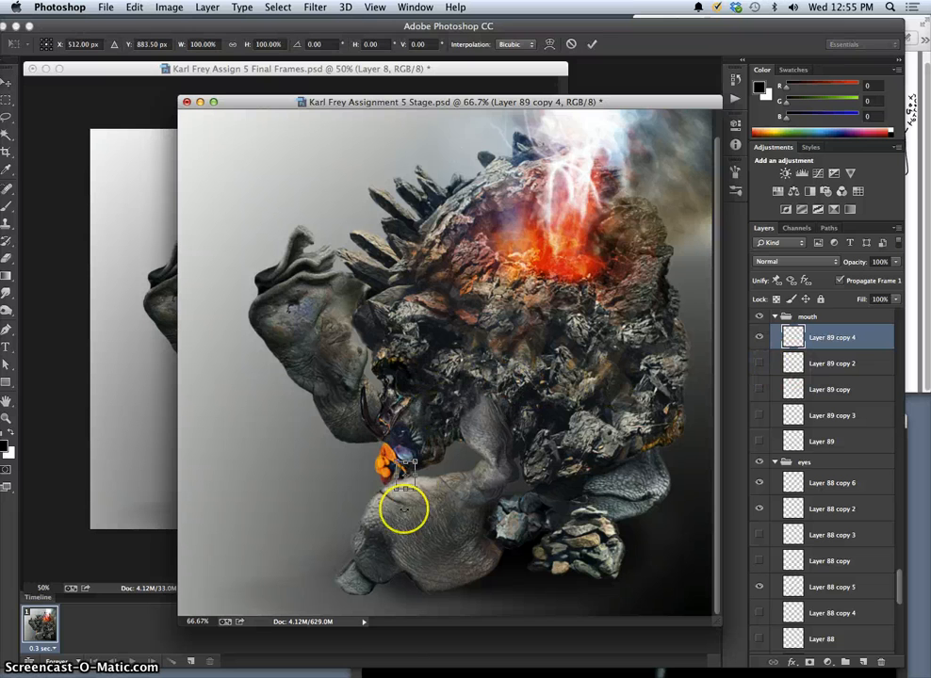
{"action": "left_click_drag", "start_coordinate": [393, 496], "coordinate": [399, 497]}
{"action": "key", "text": "Return"}
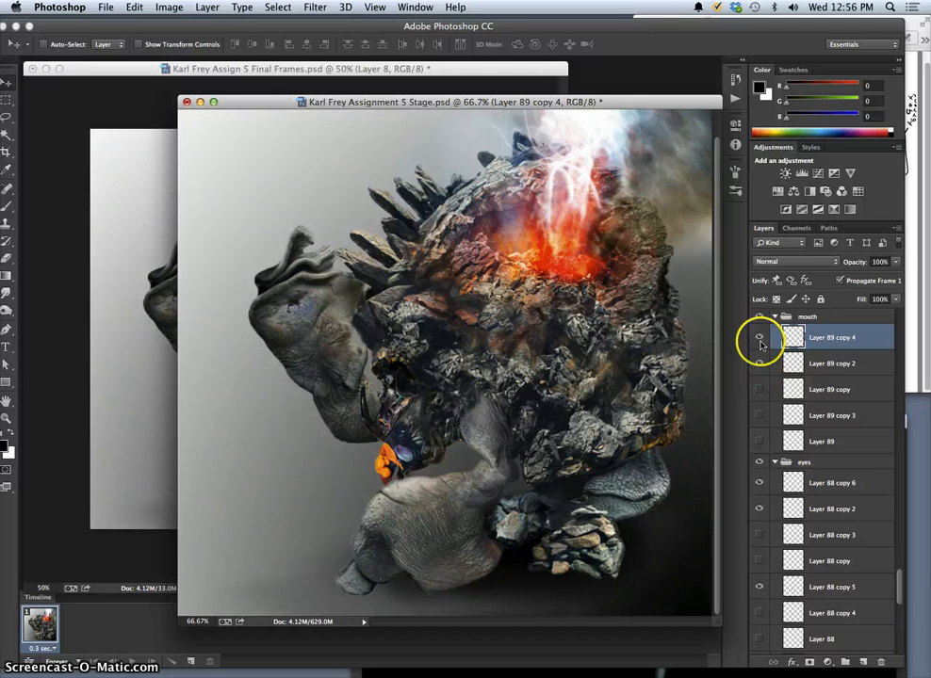
Compare the rotated mouth layer with Layer 89 copy 2, leaving only Layer 89 copy 4 shown in the mouth group.
{"action": "left_click", "coordinate": [760, 341]}
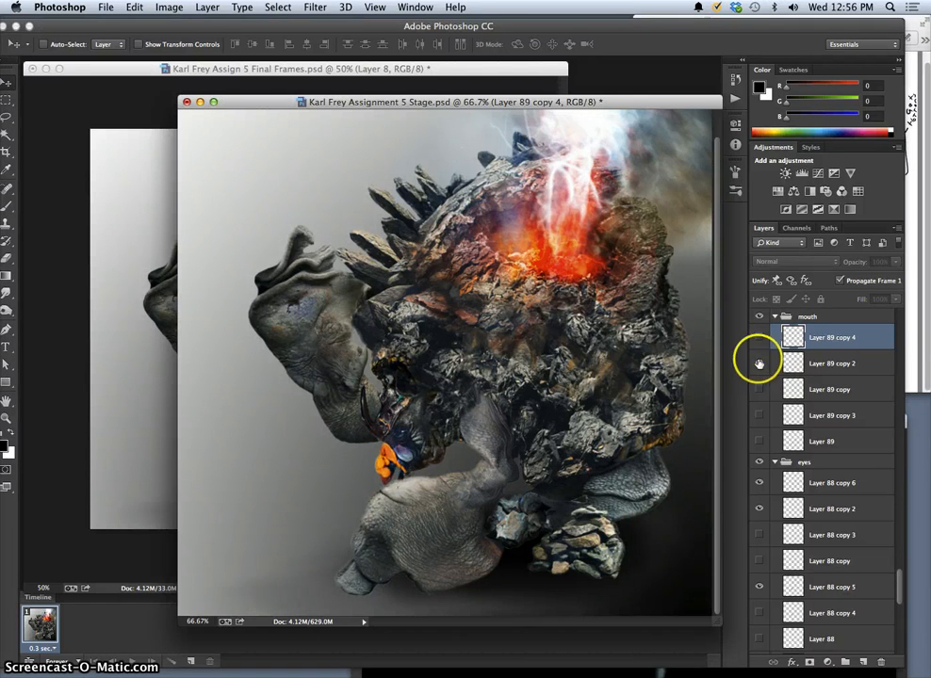
{"action": "left_click", "coordinate": [759, 363]}
{"action": "left_click", "coordinate": [759, 363]}
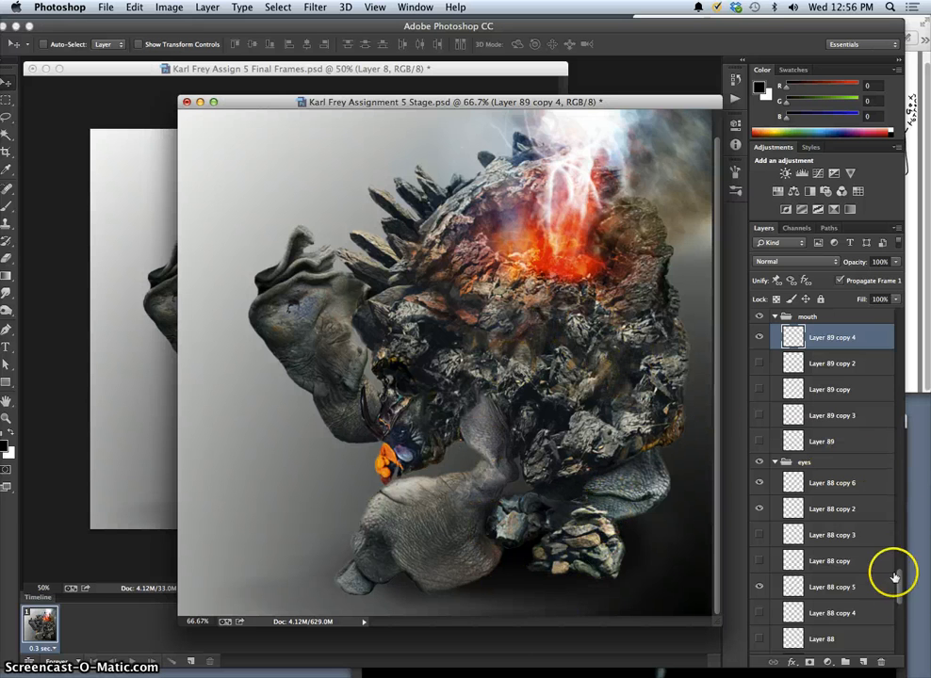
Adjust the opacity of the two uppermost stock-footage smoke layers, setting the lower of the two to 80%.
{"action": "left_click_drag", "start_coordinate": [899, 584], "coordinate": [894, 293]}
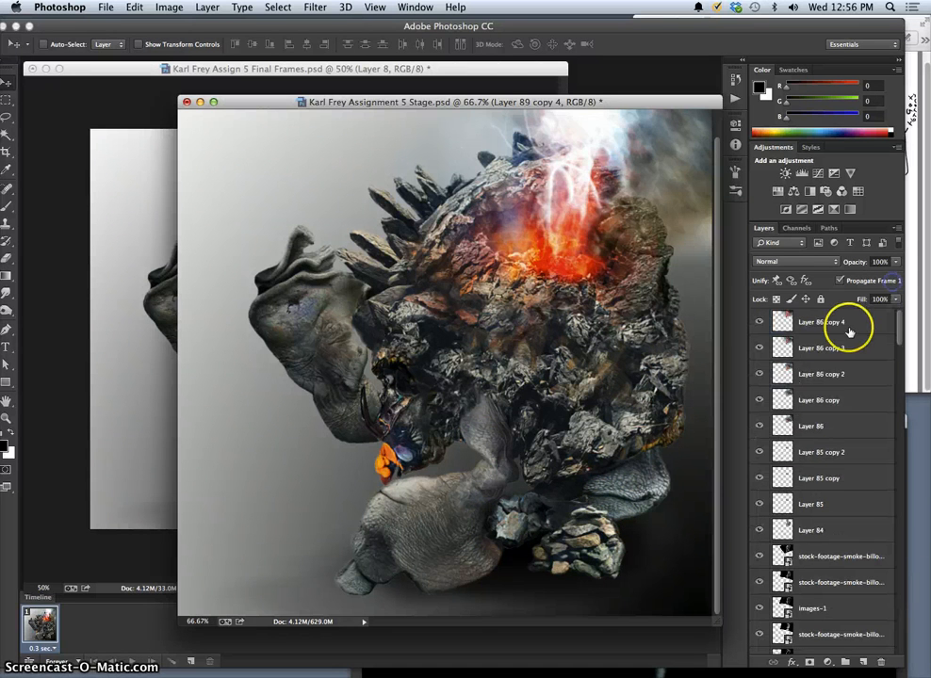
{"action": "left_click", "coordinate": [847, 325]}
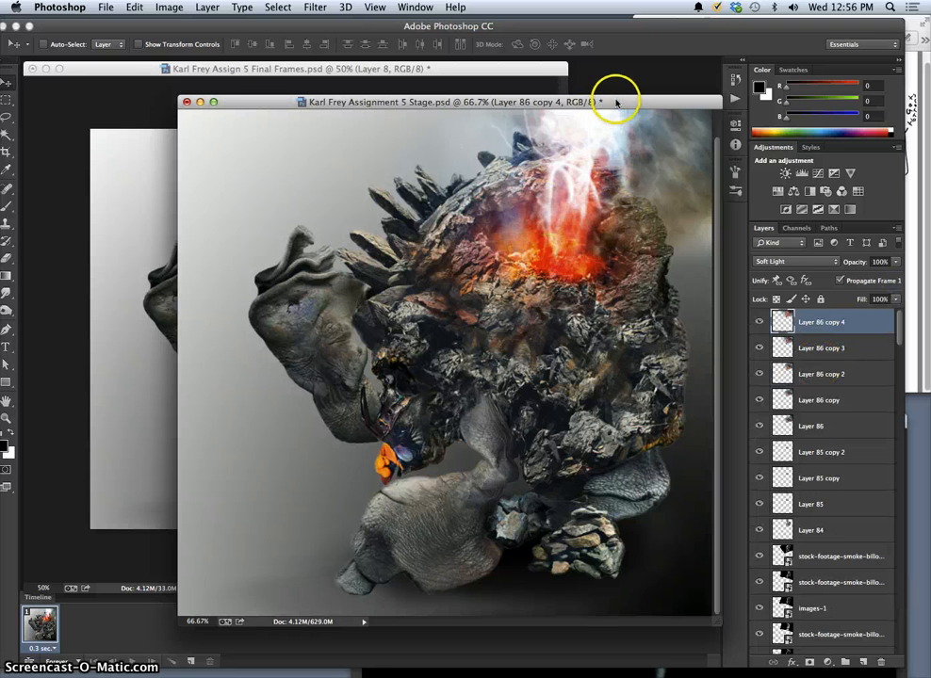
{"action": "left_click_drag", "start_coordinate": [616, 102], "coordinate": [560, 112]}
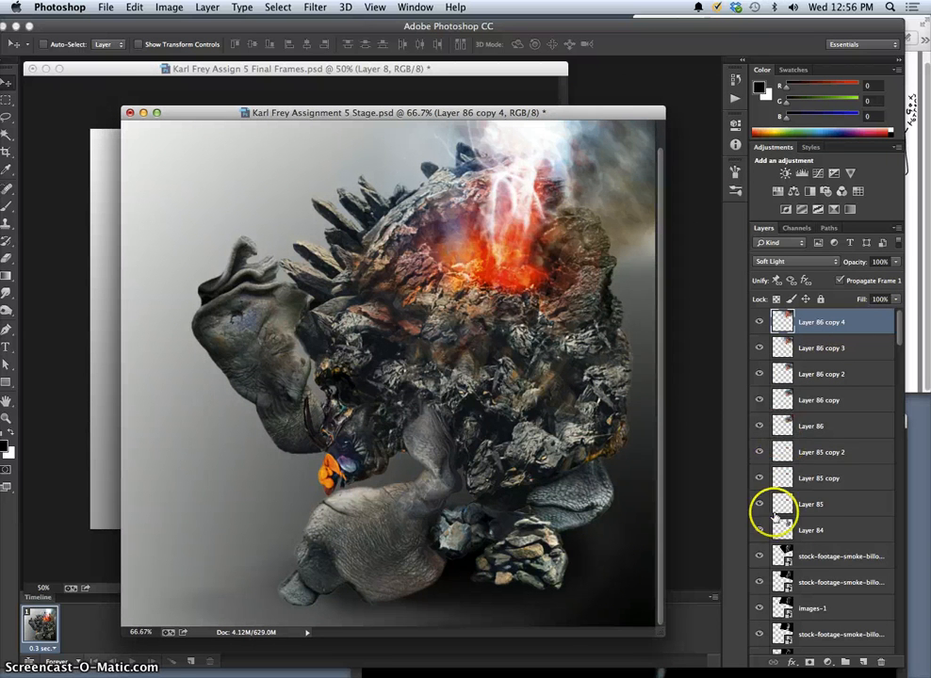
{"action": "left_click", "coordinate": [832, 547]}
{"action": "left_click", "coordinate": [895, 262]}
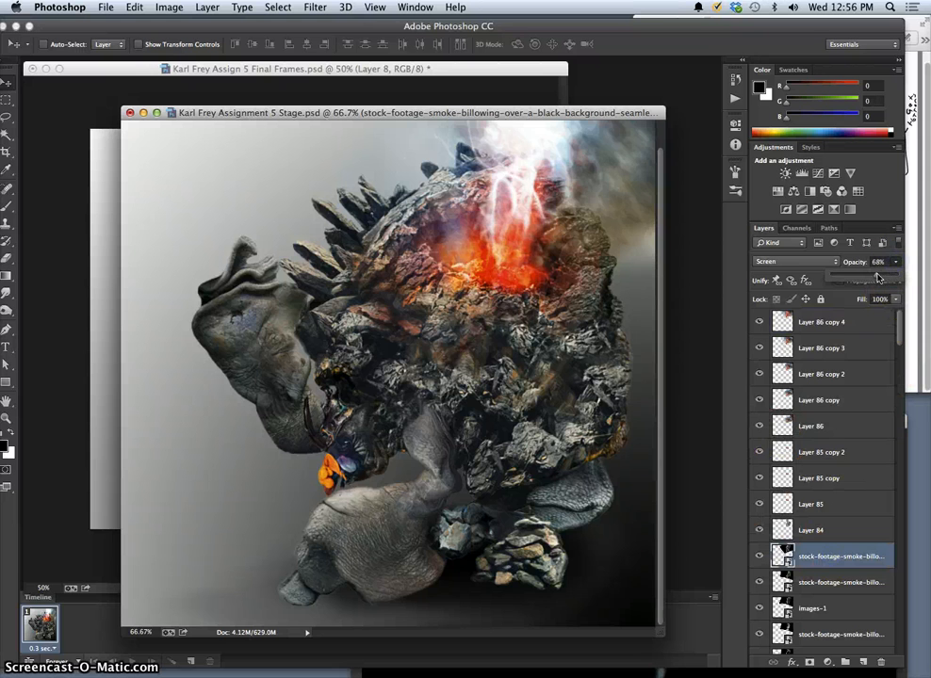
{"action": "left_click_drag", "start_coordinate": [888, 278], "coordinate": [880, 275]}
{"action": "left_click", "coordinate": [813, 583]}
{"action": "left_click", "coordinate": [895, 264]}
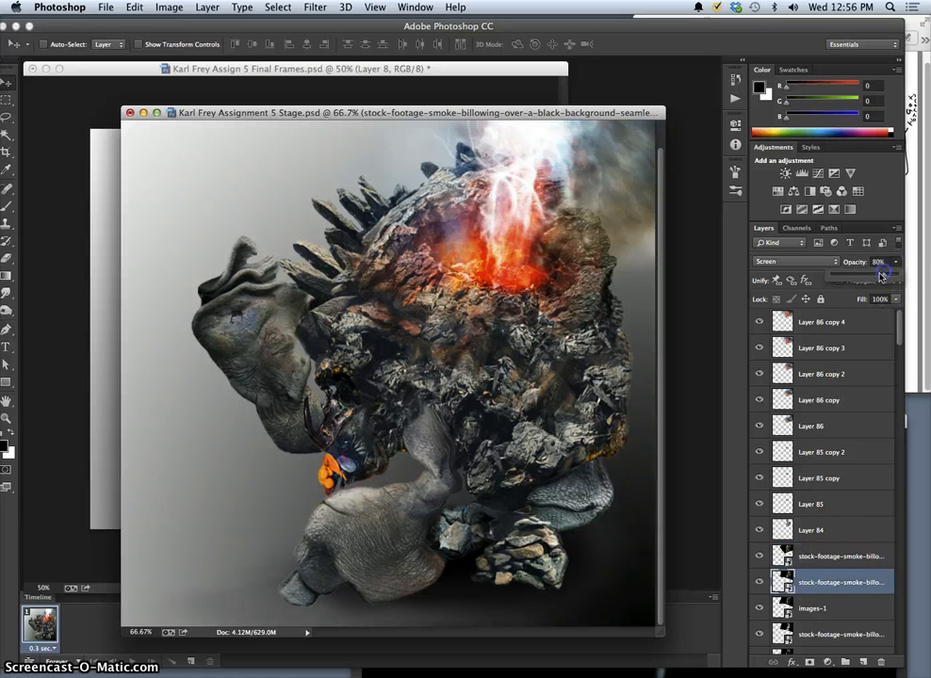
Adjust the blending modes of Layer 86 copy 2 and Layer 86, using Overlay for Layer 86.
{"action": "left_click", "coordinate": [815, 371]}
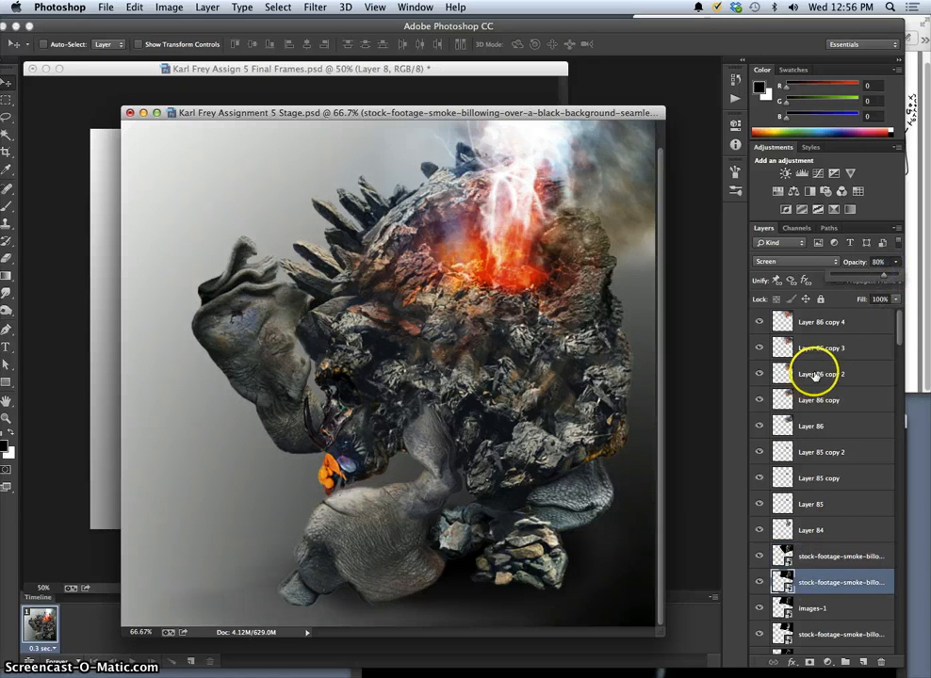
{"action": "left_click", "coordinate": [819, 262]}
{"action": "left_click", "coordinate": [816, 260]}
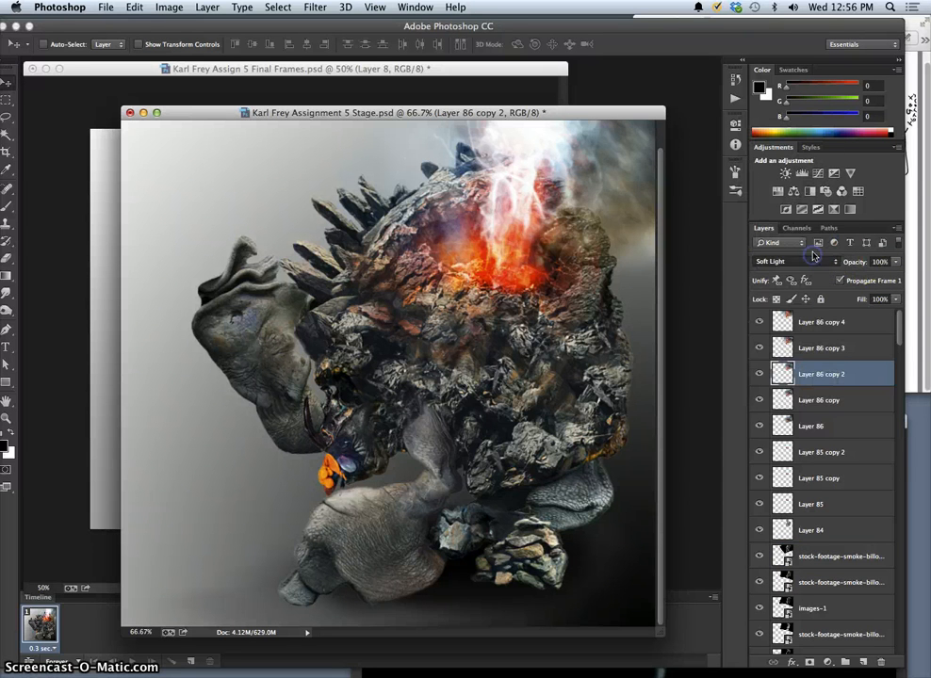
{"action": "left_click", "coordinate": [816, 426]}
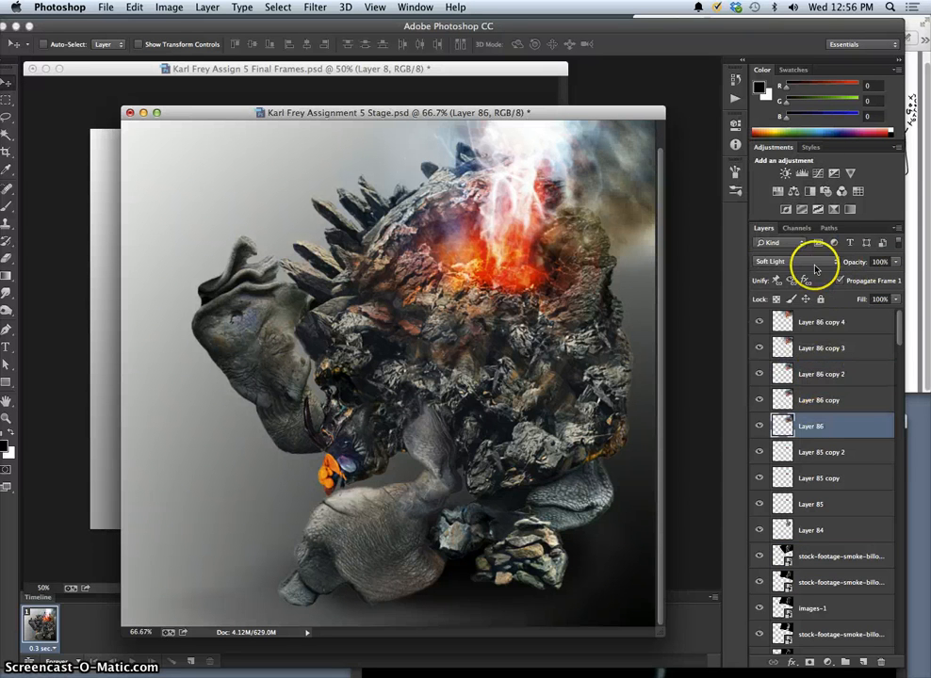
{"action": "left_click", "coordinate": [808, 261]}
{"action": "left_click", "coordinate": [804, 253]}
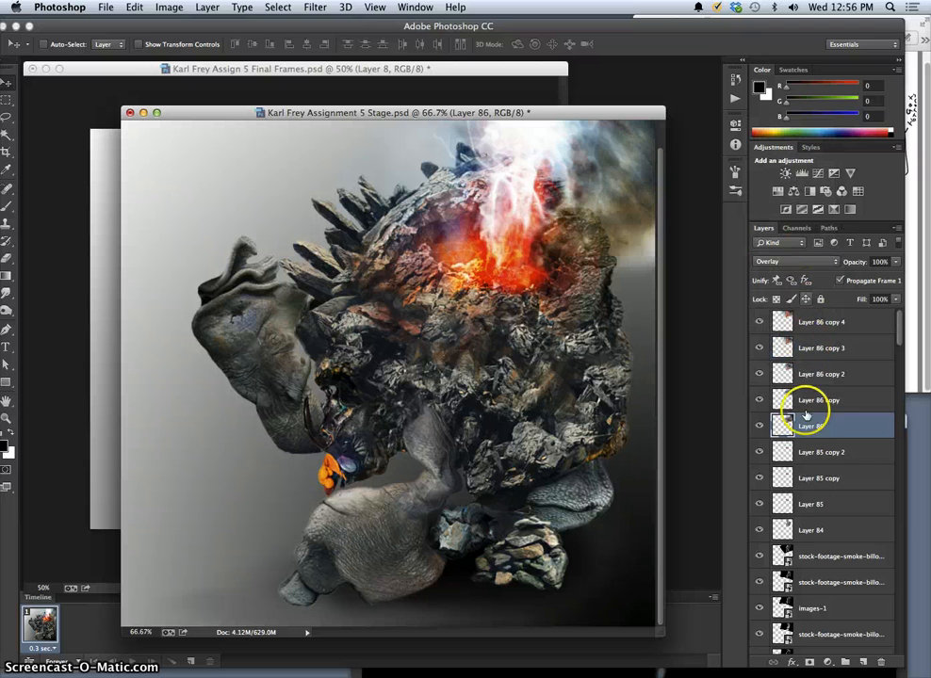
Duplicate the glow layer Layer 85 copy 2.
{"action": "mouse_move", "coordinate": [898, 343]}
{"action": "left_mouse_down"}
{"action": "mouse_move", "coordinate": [898, 369]}
{"action": "mouse_move", "coordinate": [898, 325]}
{"action": "left_mouse_up"}
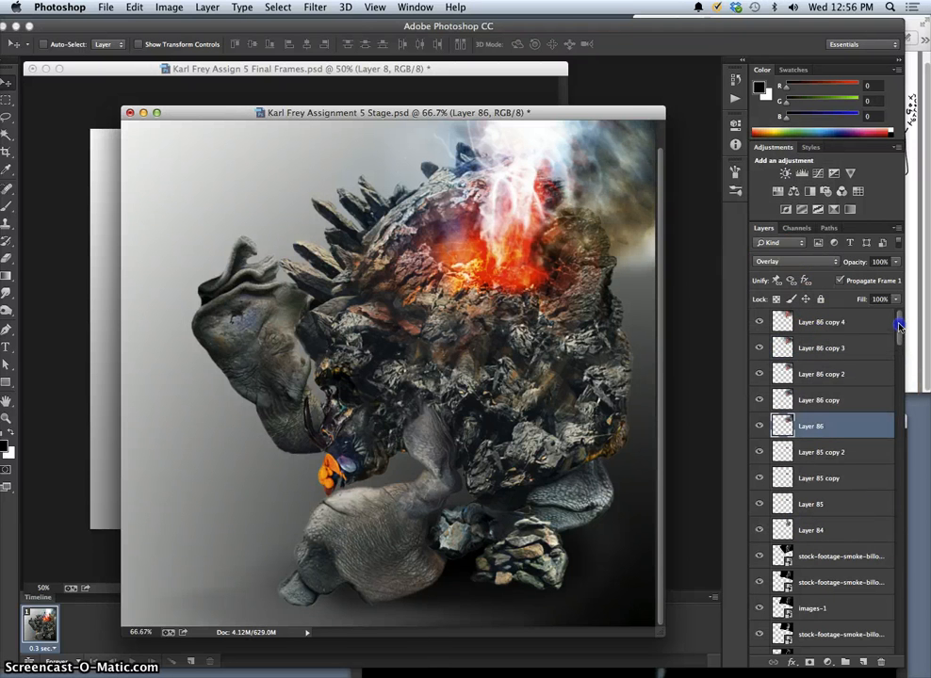
{"action": "left_click", "coordinate": [832, 452]}
{"action": "key", "text": "super+j"}
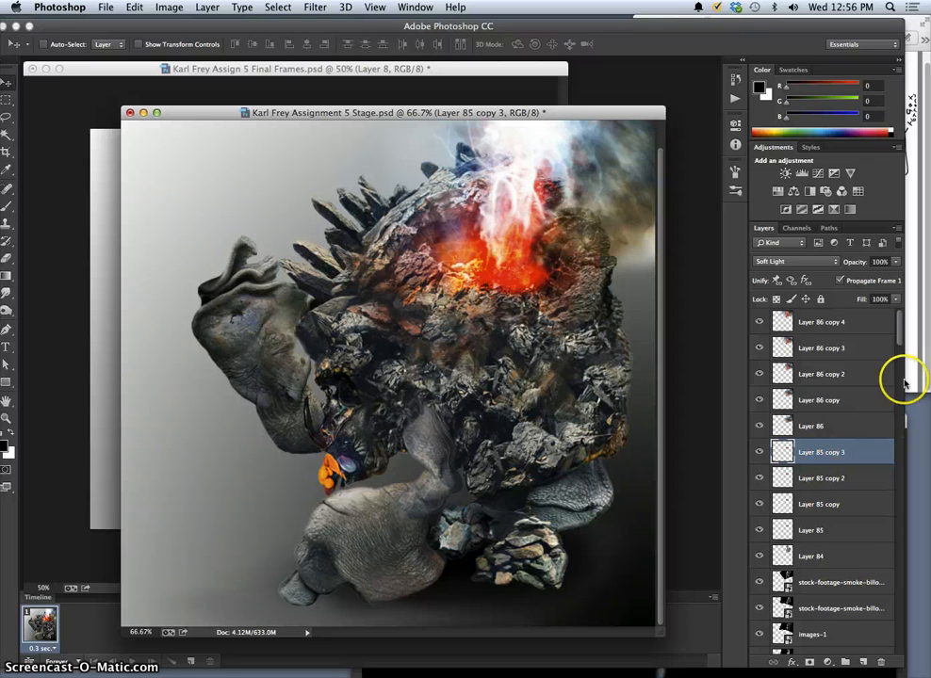
Compare the smoke with and without the images-1 layer, leaving the layer shown.
{"action": "left_click_drag", "start_coordinate": [899, 338], "coordinate": [899, 348]}
{"action": "left_click", "coordinate": [834, 507]}
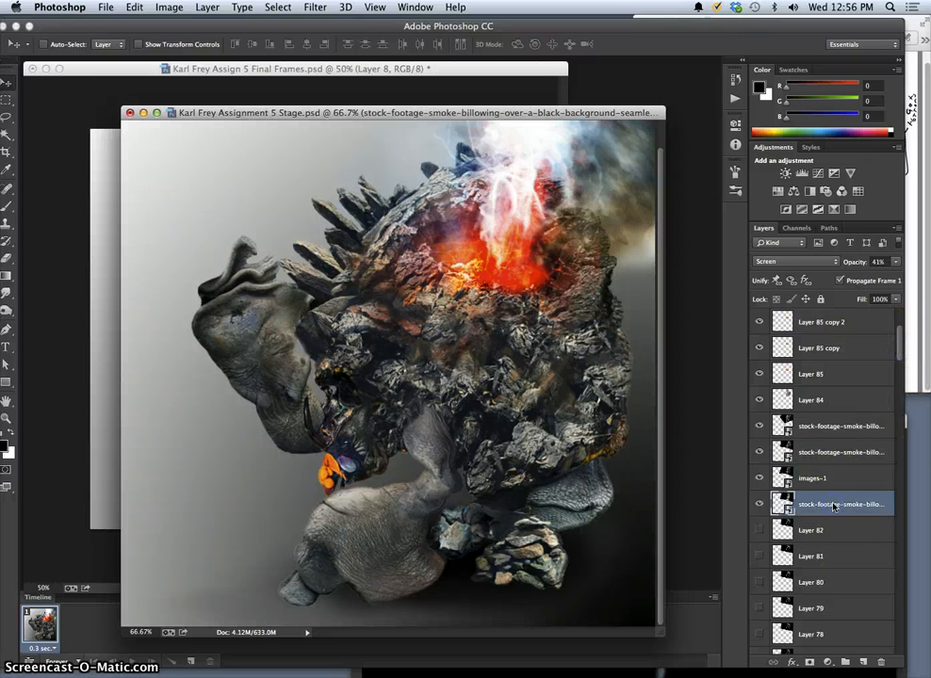
{"action": "left_click", "coordinate": [813, 478]}
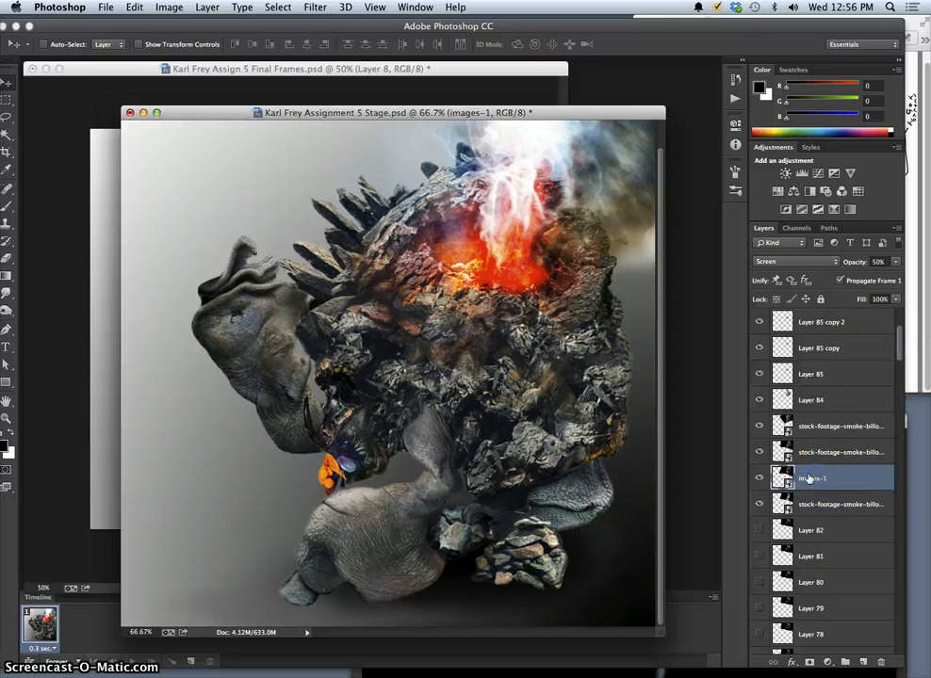
{"action": "left_click", "coordinate": [761, 480]}
{"action": "left_click", "coordinate": [760, 480]}
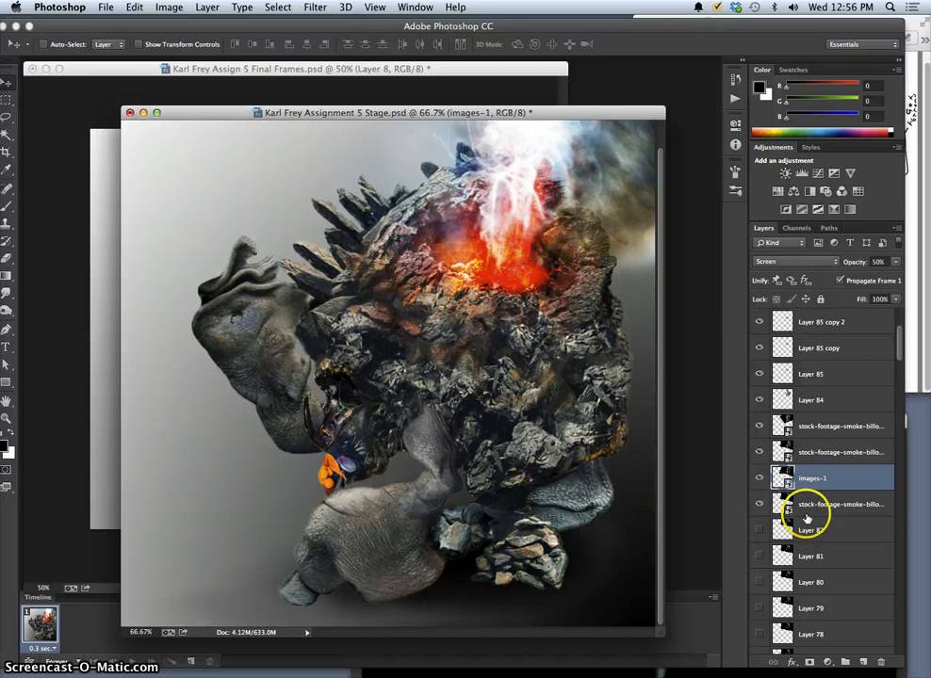
Show the smoke layers Layer 82, Layer 81 and Layer 80.
{"action": "left_click", "coordinate": [761, 531]}
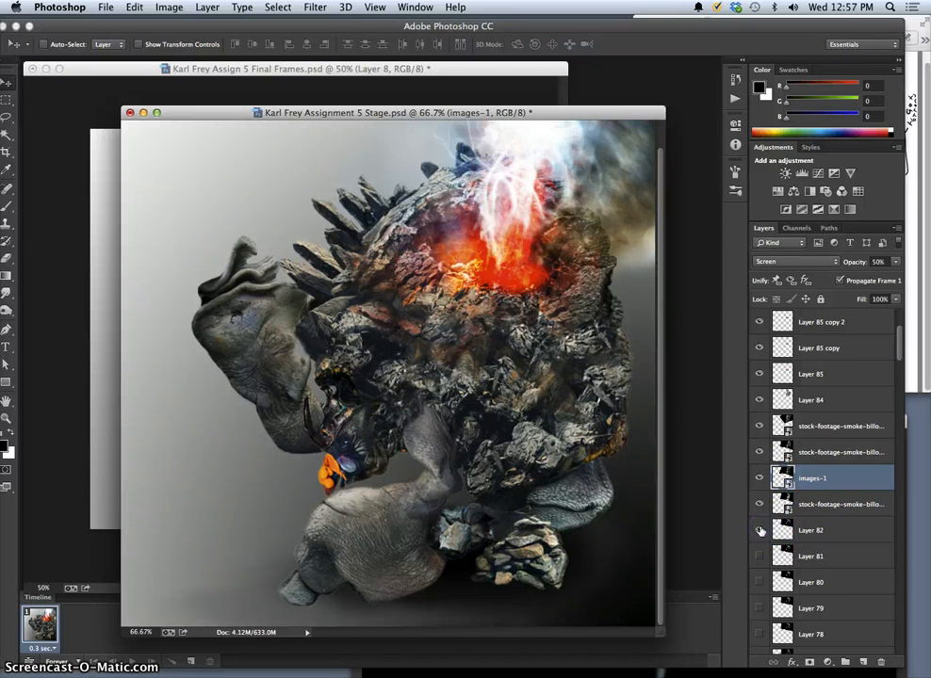
{"action": "left_click", "coordinate": [761, 576]}
{"action": "left_click", "coordinate": [760, 556]}
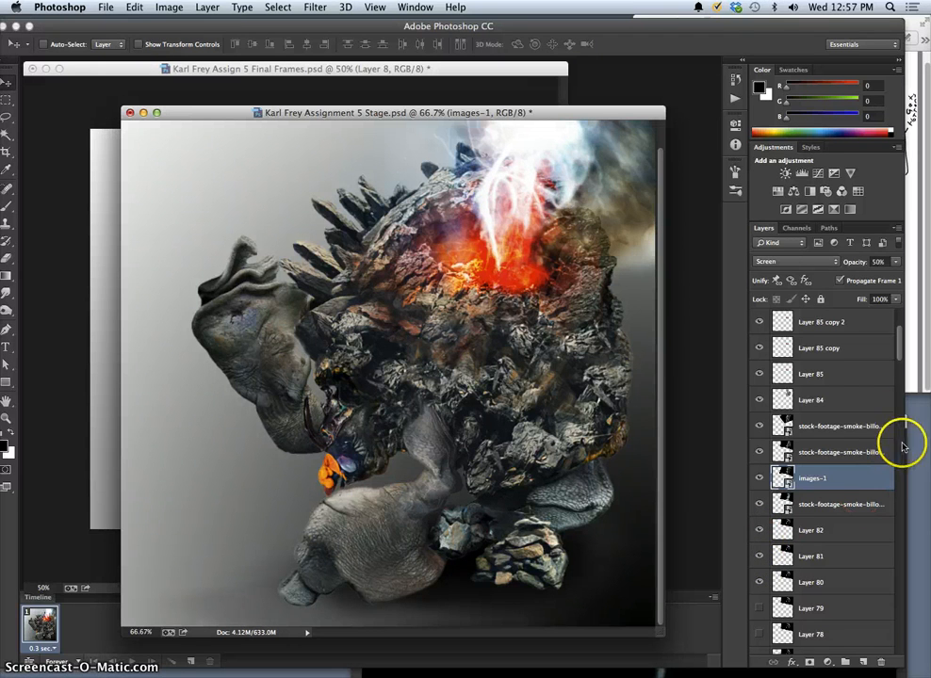
Set the opacity of the smoke layer Layer 82 to 38%.
{"action": "left_click", "coordinate": [819, 565]}
{"action": "left_click", "coordinate": [896, 261]}
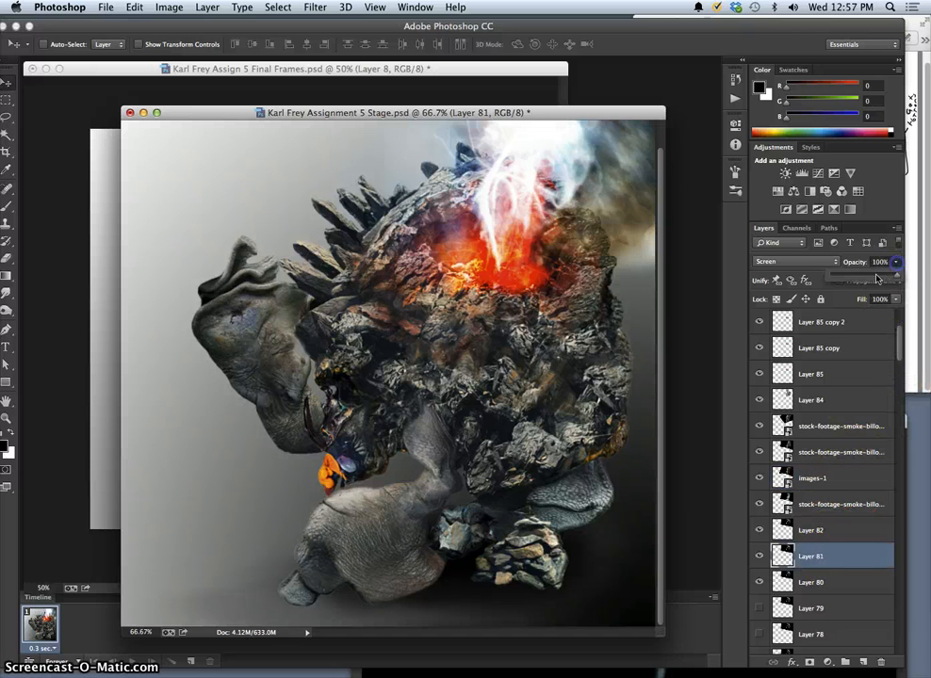
{"action": "left_click", "coordinate": [817, 533]}
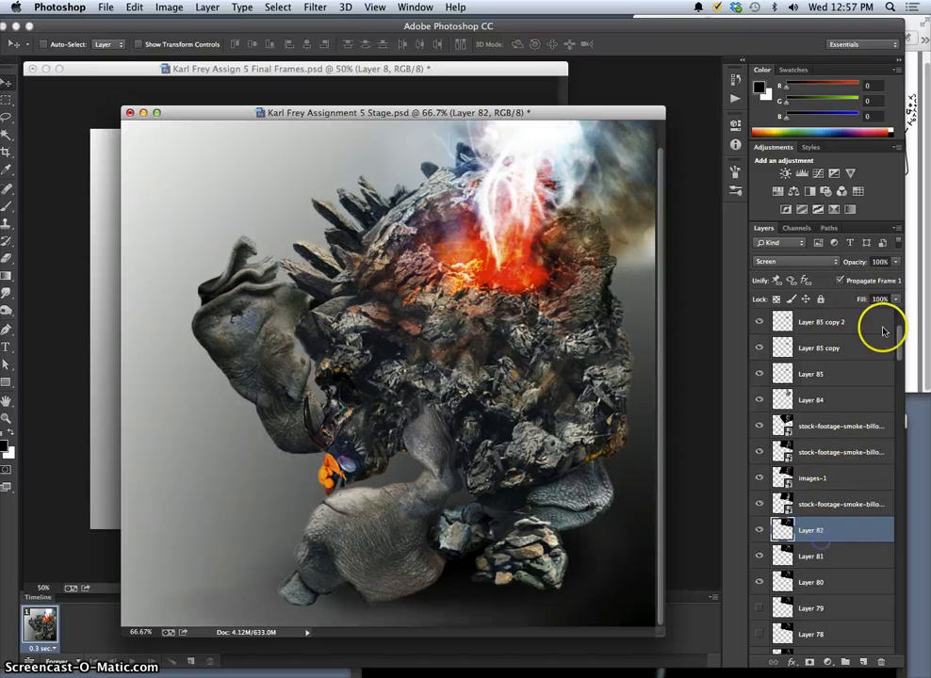
{"action": "left_click", "coordinate": [895, 264]}
{"action": "left_click", "coordinate": [855, 275]}
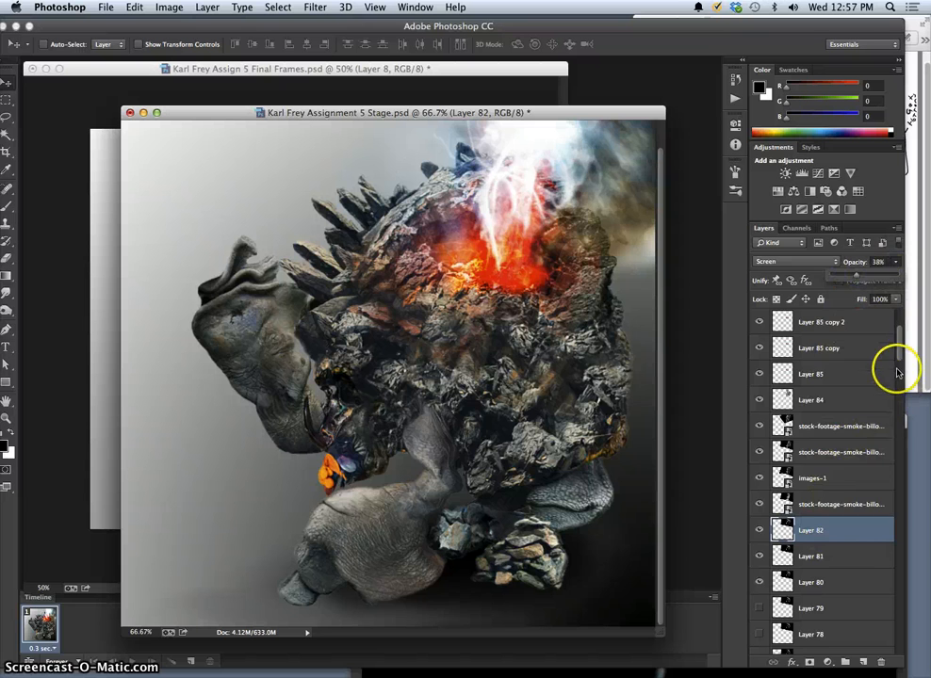
Hide the smoke layer Layer 80, and briefly preview Layer 76 before hiding it again.
{"action": "left_click_drag", "start_coordinate": [898, 357], "coordinate": [895, 366]}
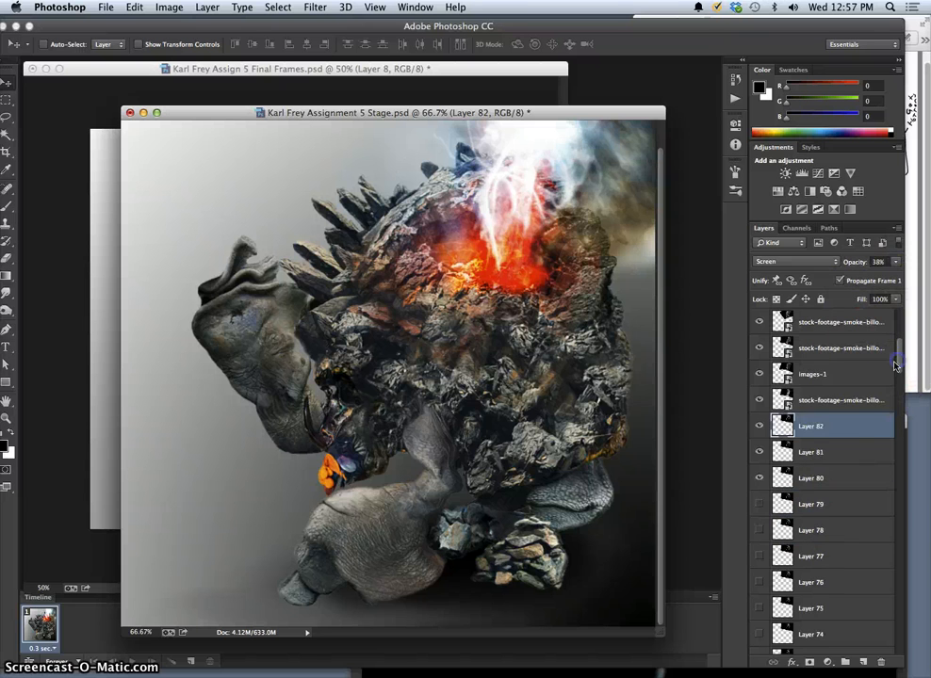
{"action": "left_click", "coordinate": [759, 479]}
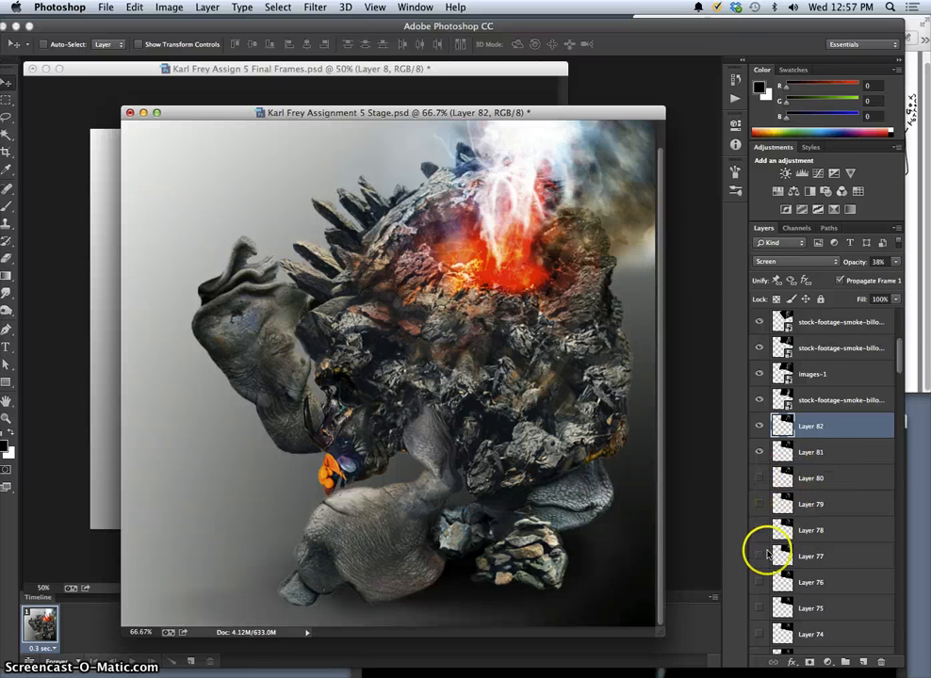
{"action": "left_click", "coordinate": [760, 581]}
{"action": "left_click", "coordinate": [761, 581]}
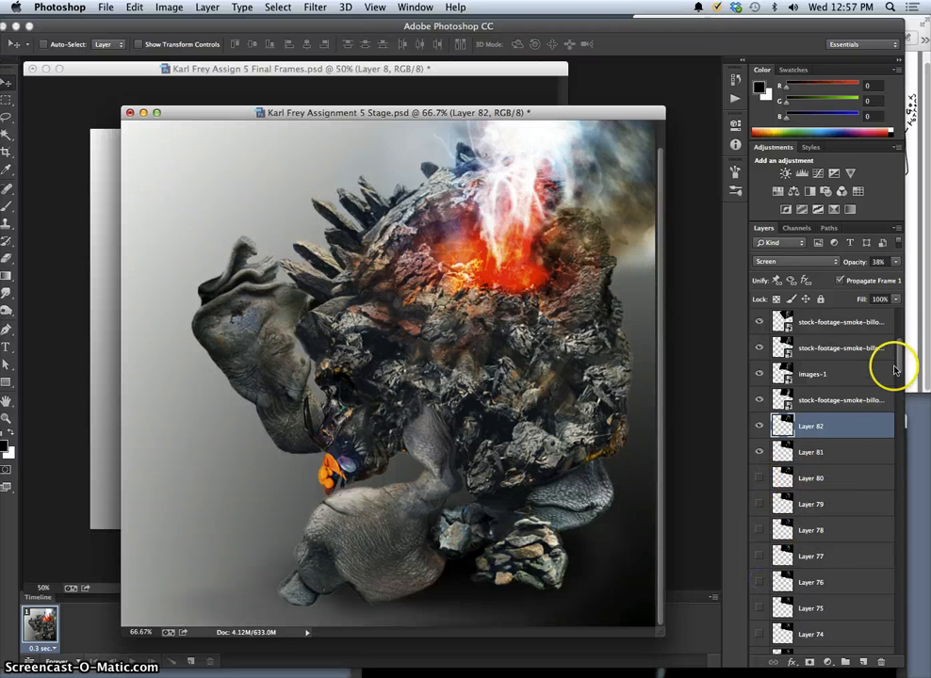
Show additional smoke layers further down the stack, including Layer 31 and Layer 28.
{"action": "left_click_drag", "start_coordinate": [898, 375], "coordinate": [898, 420]}
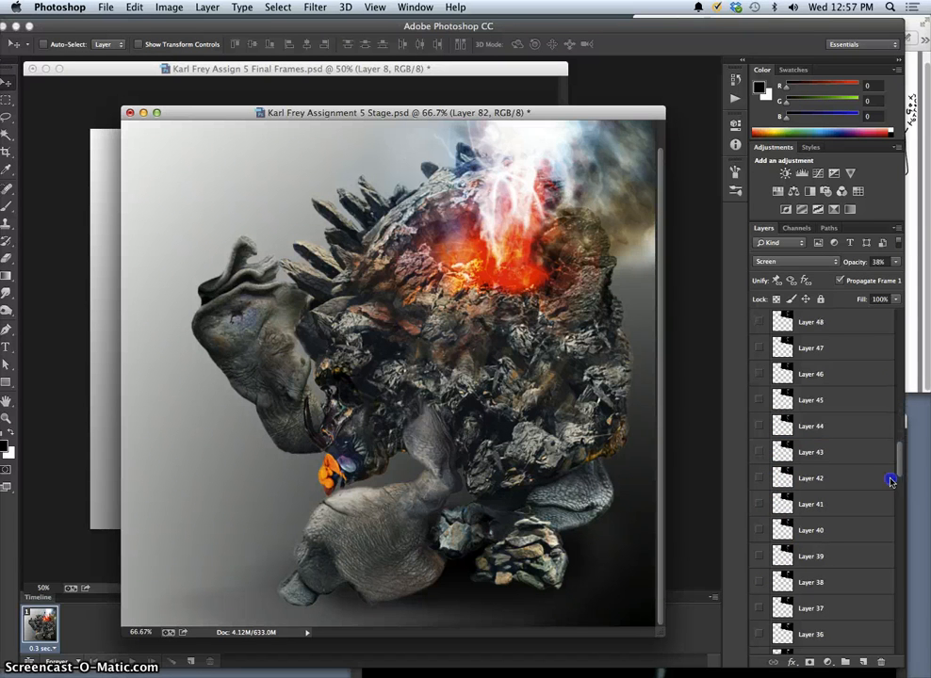
{"action": "left_click", "coordinate": [759, 400]}
{"action": "left_click", "coordinate": [760, 481]}
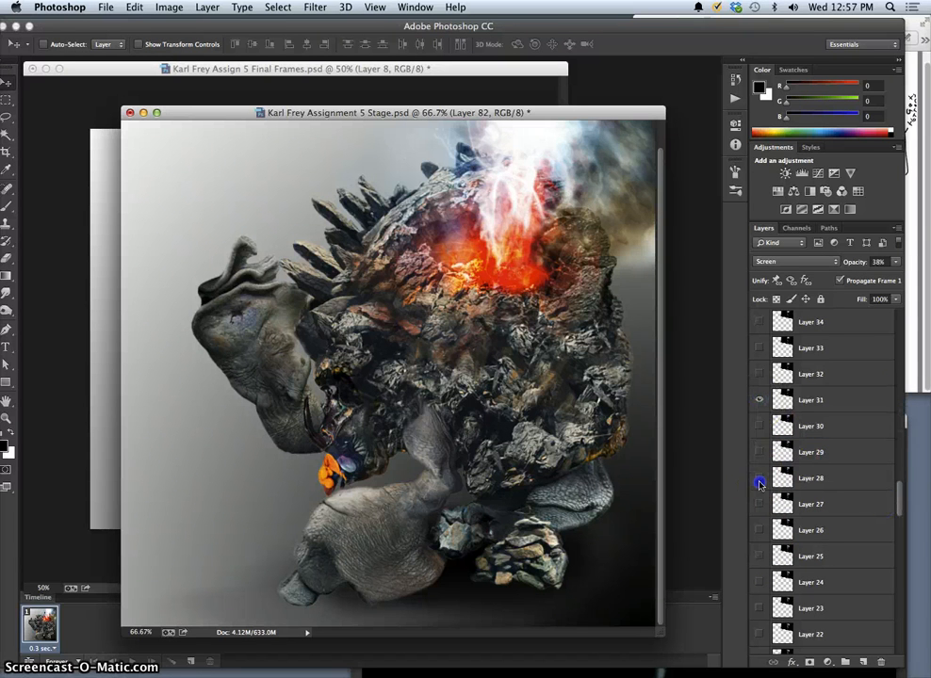
{"action": "left_click_drag", "start_coordinate": [898, 504], "coordinate": [895, 523]}
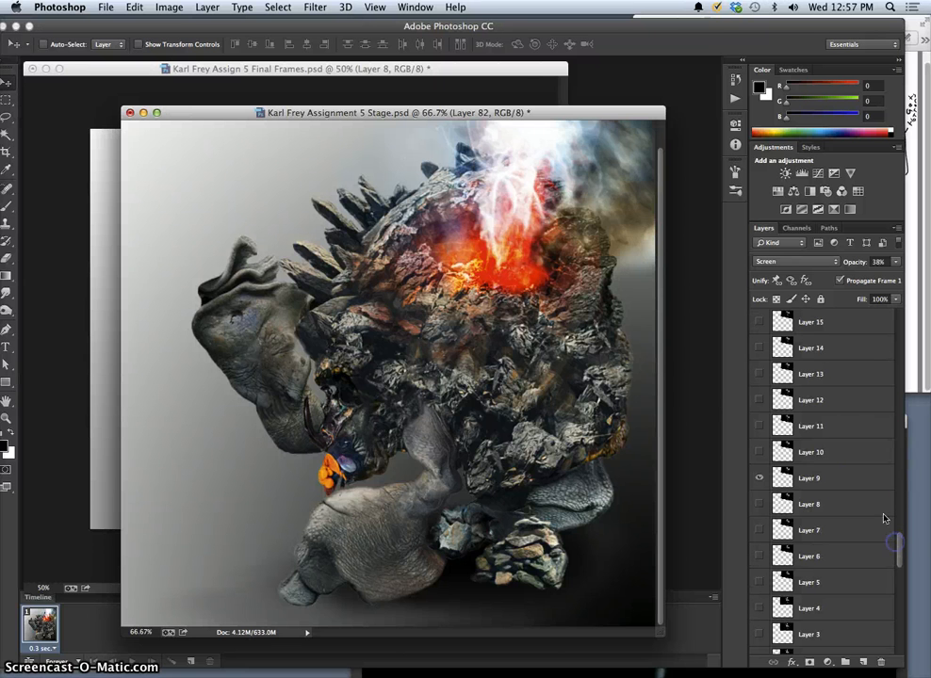
{"action": "left_click_drag", "start_coordinate": [573, 112], "coordinate": [567, 116]}
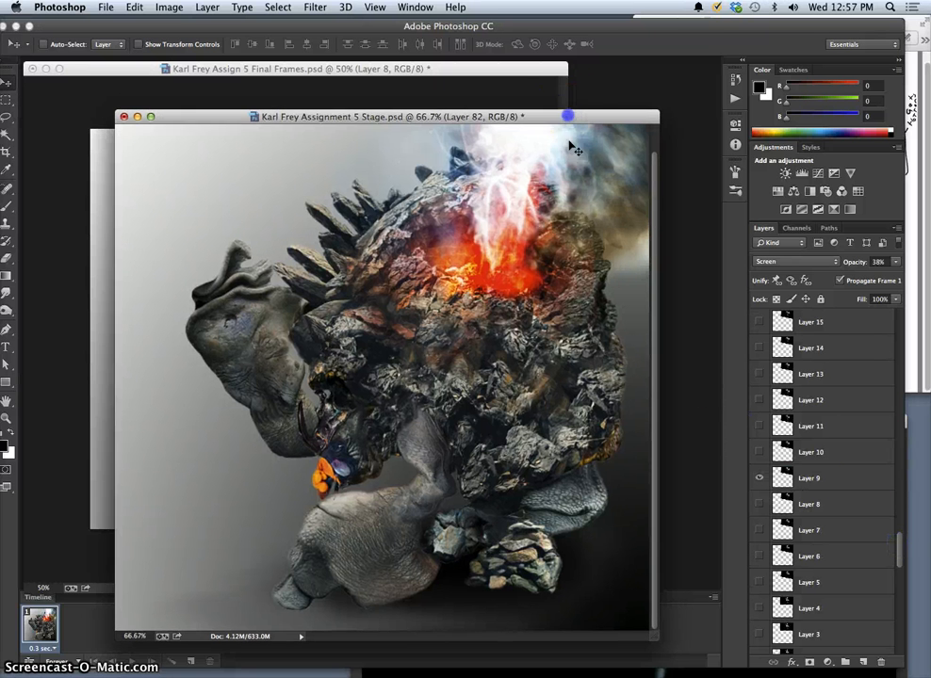